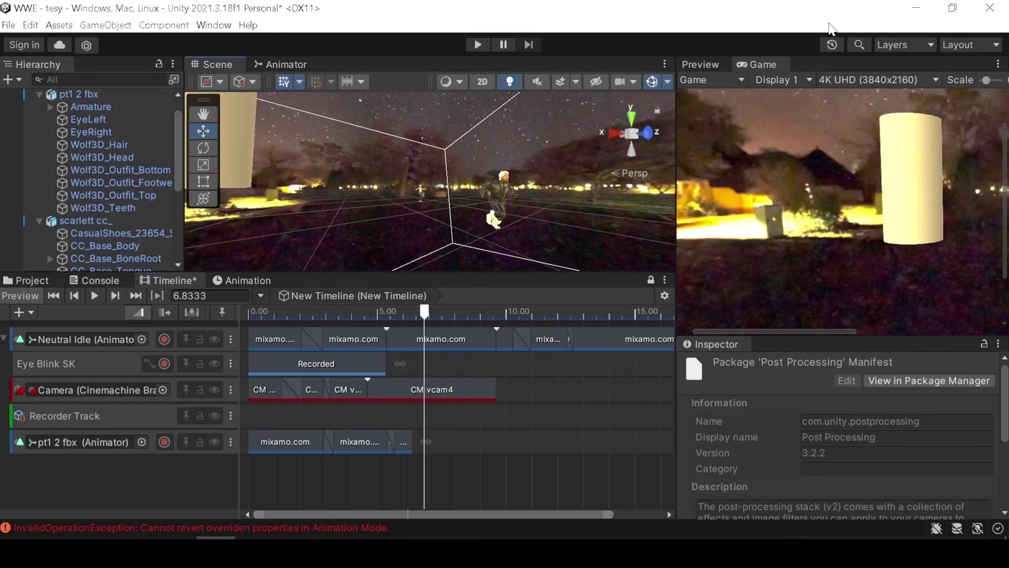
pyautogui.hotkey('alt', 'F4')
pyautogui.press('Escape')
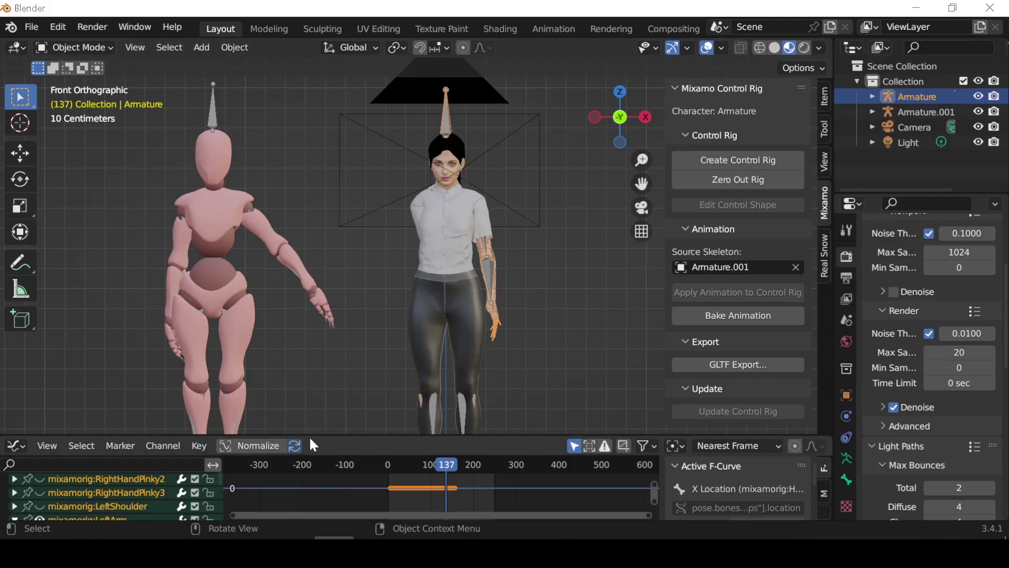
pyautogui.moveTo(313, 435); pyautogui.dragTo(310, 392)
pyautogui.moveTo(405, 421); pyautogui.dragTo(33, 415)
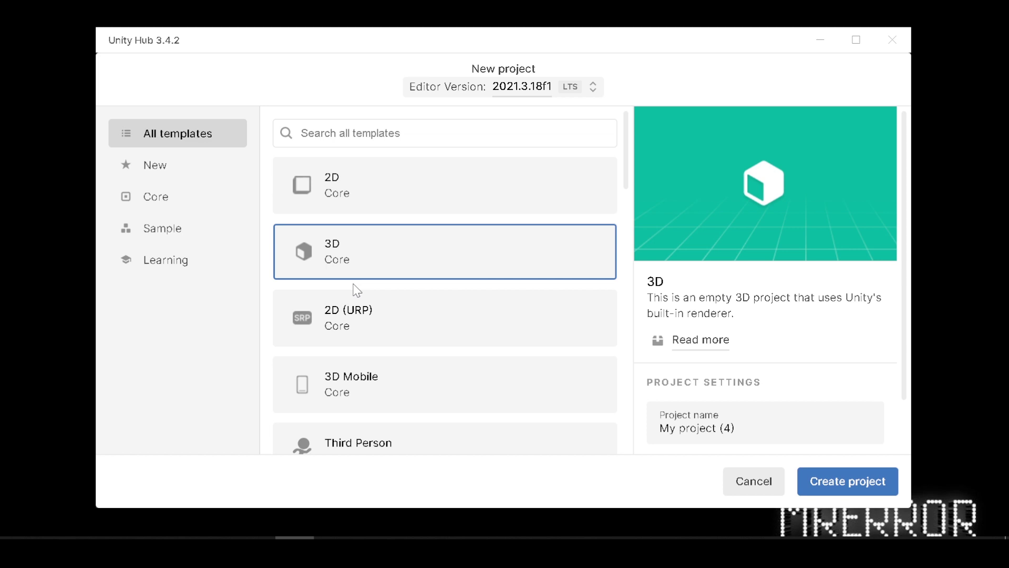
# Create a new project named Animation from the 3D (HDRP) core template.
pyautogui.scroll(-3, 415, 357)
pyautogui.scroll(2, 416, 363)
pyautogui.scroll(1, 379, 329)
pyautogui.scroll(-1, 378, 329)
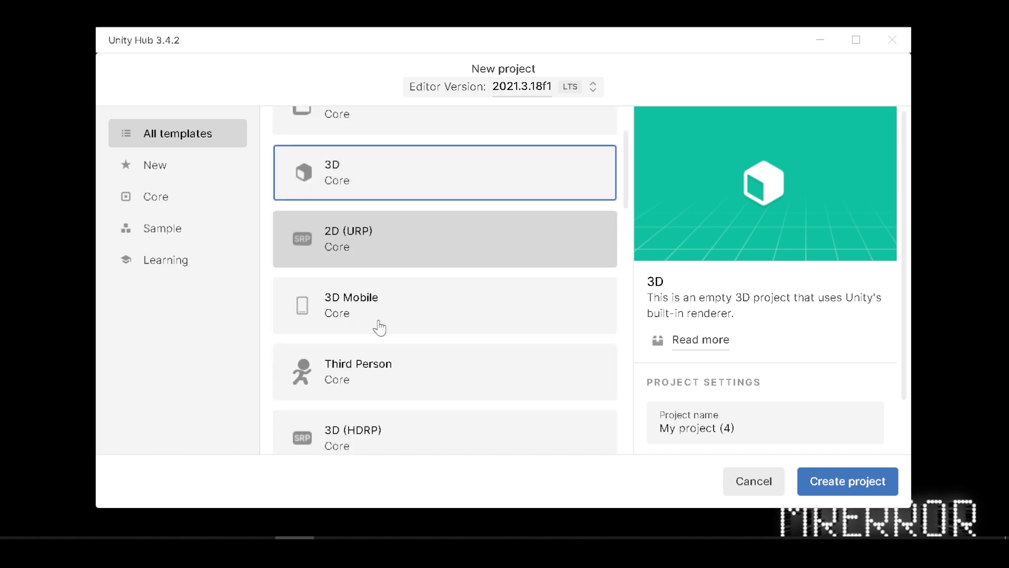
pyautogui.scroll(-1, 452, 368)
pyautogui.click(345, 368)
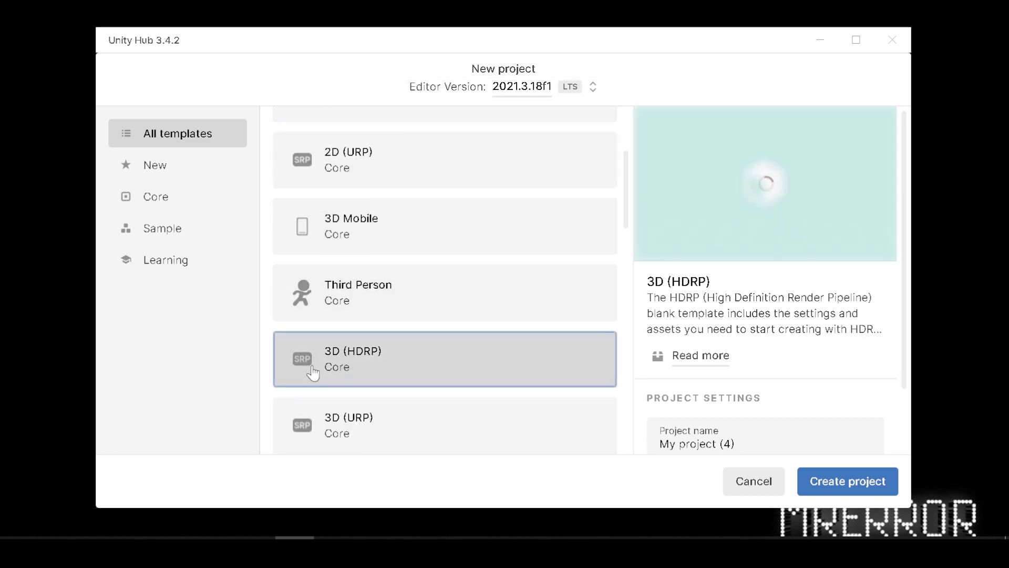
pyautogui.click(786, 448)
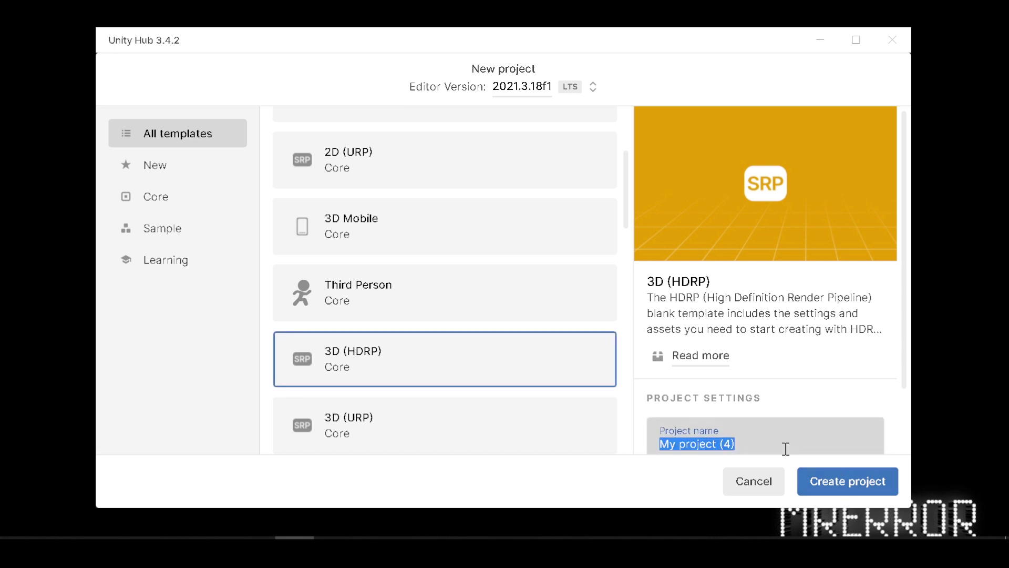
pyautogui.write('Animation')
pyautogui.click(815, 483)
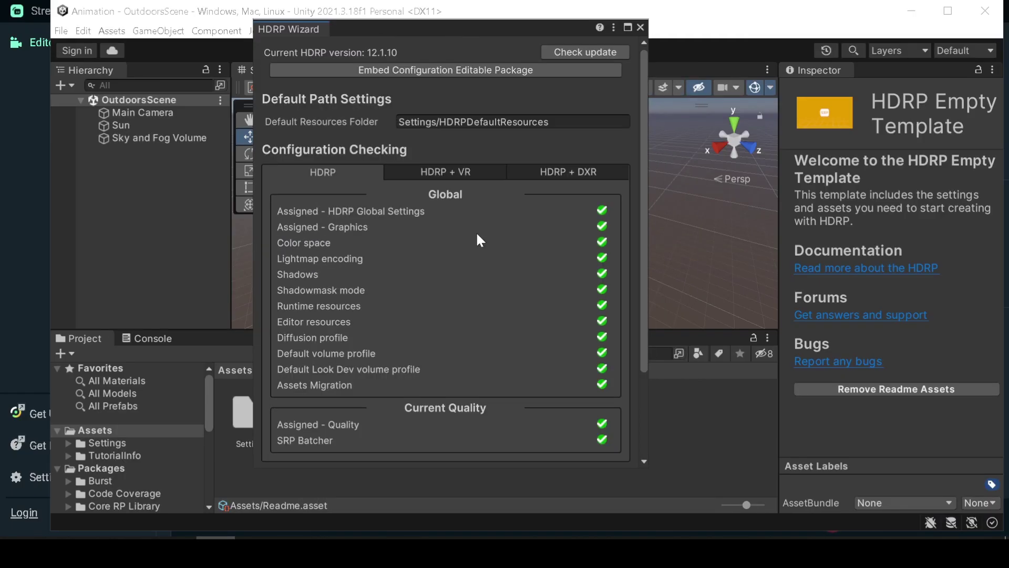
# Close the HDRP Wizard, maximize the editor window and deselect the Readme asset.
pyautogui.click(640, 26)
pyautogui.click(948, 11)
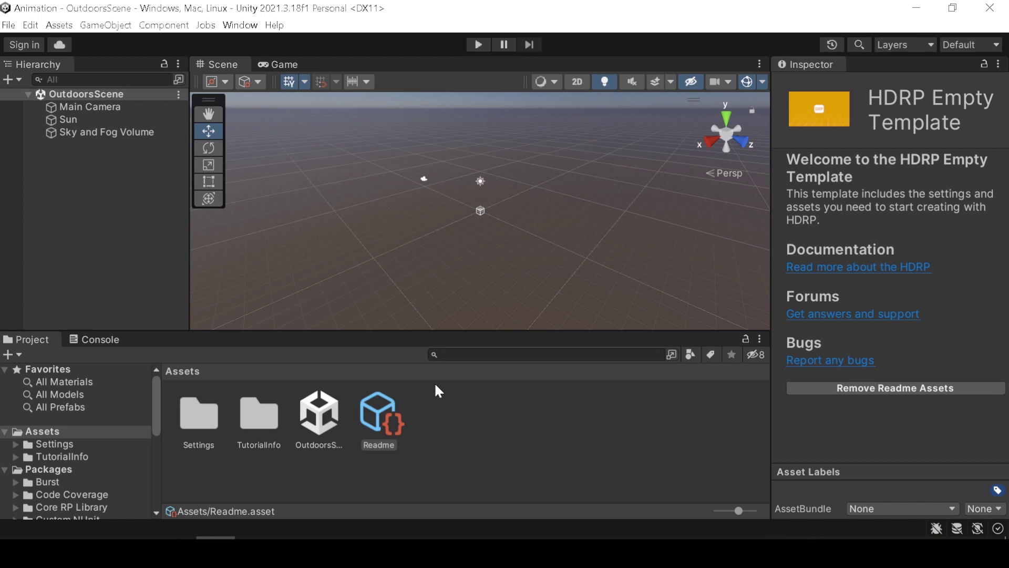
pyautogui.click(444, 418)
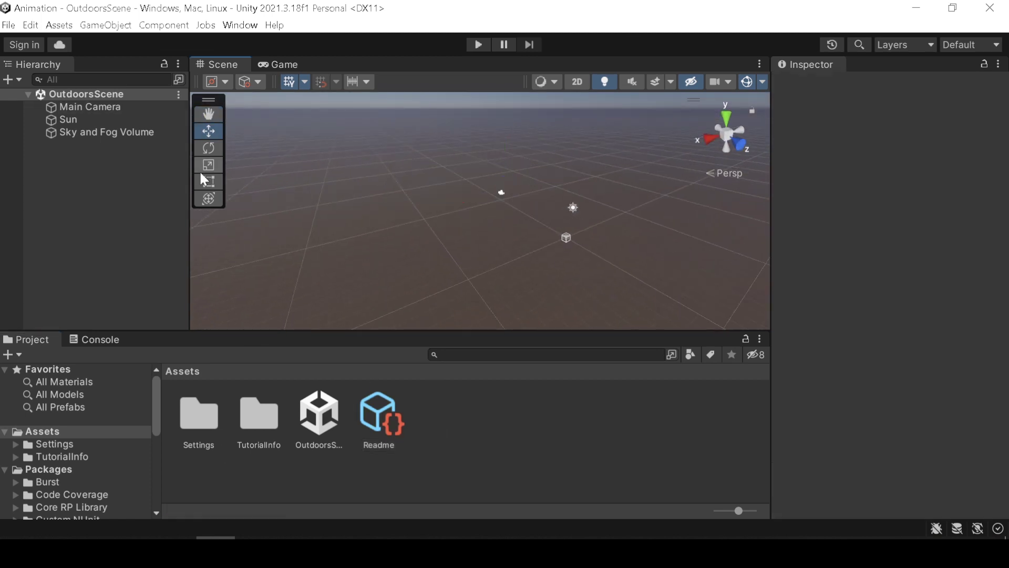
# Add a 3D plane to OutdoorsScene and scale it up to form a larger floor.
pyautogui.click(79, 106)
pyautogui.click(345, 231)
pyautogui.rightClick(120, 219)
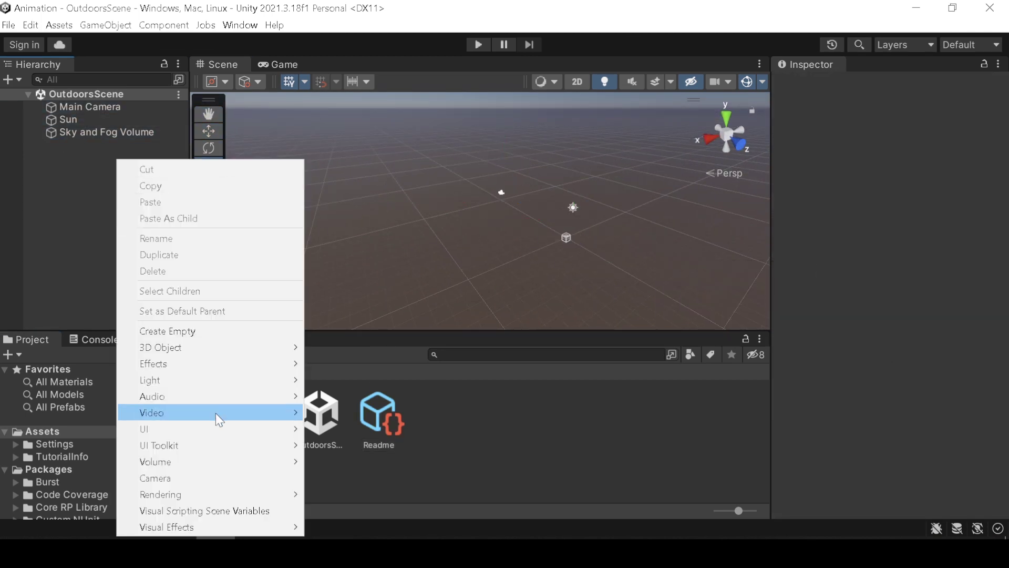
pyautogui.moveTo(215, 348)
pyautogui.click(335, 412)
pyautogui.moveTo(567, 237); pyautogui.dragTo(696, 257)
pyautogui.moveTo(626, 271); pyautogui.dragTo(656, 271, button='right')
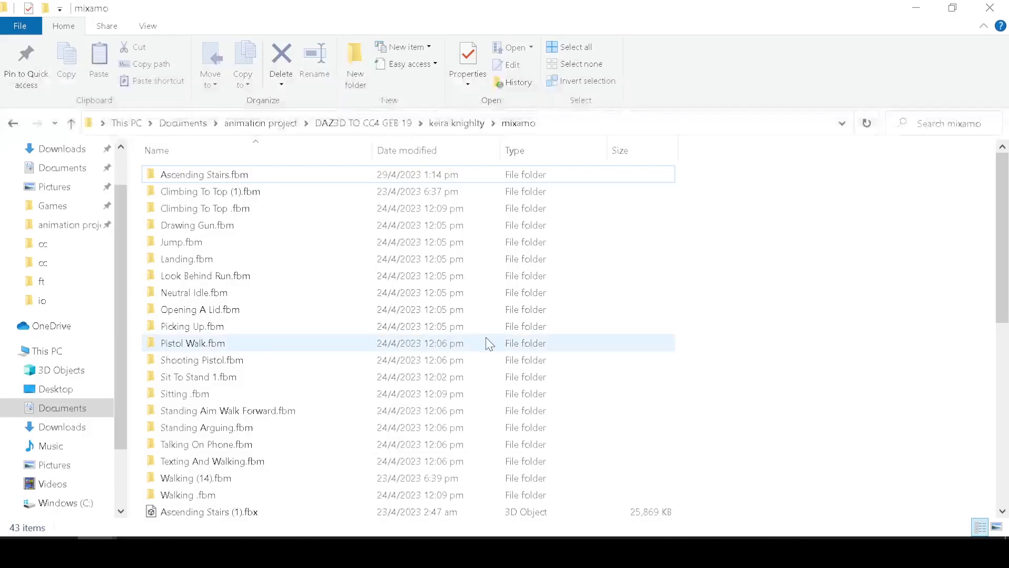
# Import the FBX files Walking (14), Sit To Stand 1, Sitting, Pistol Walk, Shooting Pistol and Drawing Gun from the mixamo folder into Assets.
pyautogui.scroll(-6, 487, 342)
pyautogui.scroll(-2, 460, 346)
pyautogui.click(209, 476)
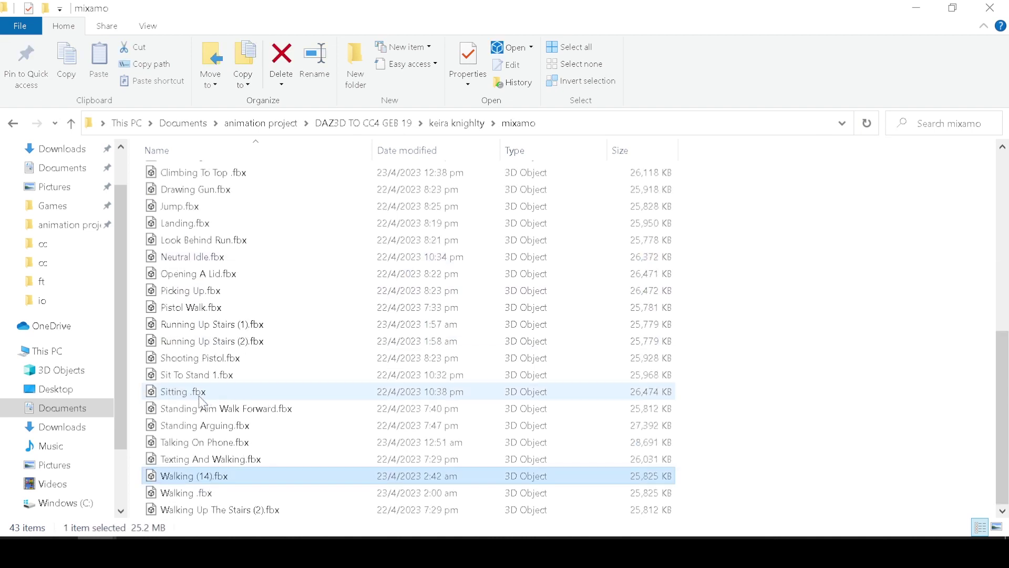
pyautogui.keyDown('ctrl'); pyautogui.click(203, 374); pyautogui.keyUp('ctrl')
pyautogui.keyDown('ctrl'); pyautogui.click(201, 391); pyautogui.keyUp('ctrl')
pyautogui.keyDown('ctrl'); pyautogui.click(210, 307); pyautogui.keyUp('ctrl')
pyautogui.keyDown('ctrl'); pyautogui.click(216, 357); pyautogui.keyUp('ctrl')
pyautogui.scroll(1, 229, 444)
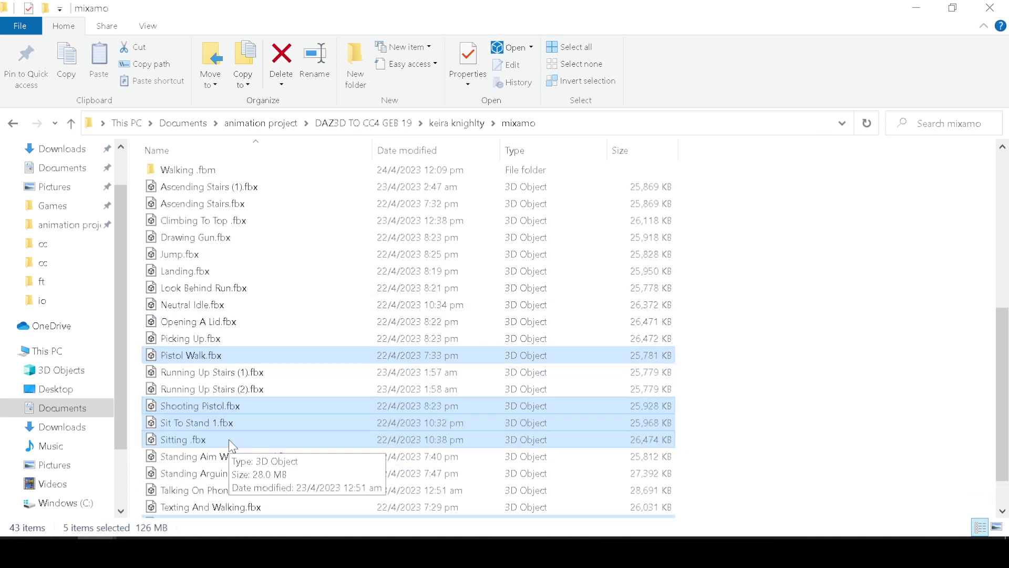
pyautogui.keyDown('ctrl'); pyautogui.moveTo(243, 236); pyautogui.dragTo(545, 436); pyautogui.keyUp('ctrl')
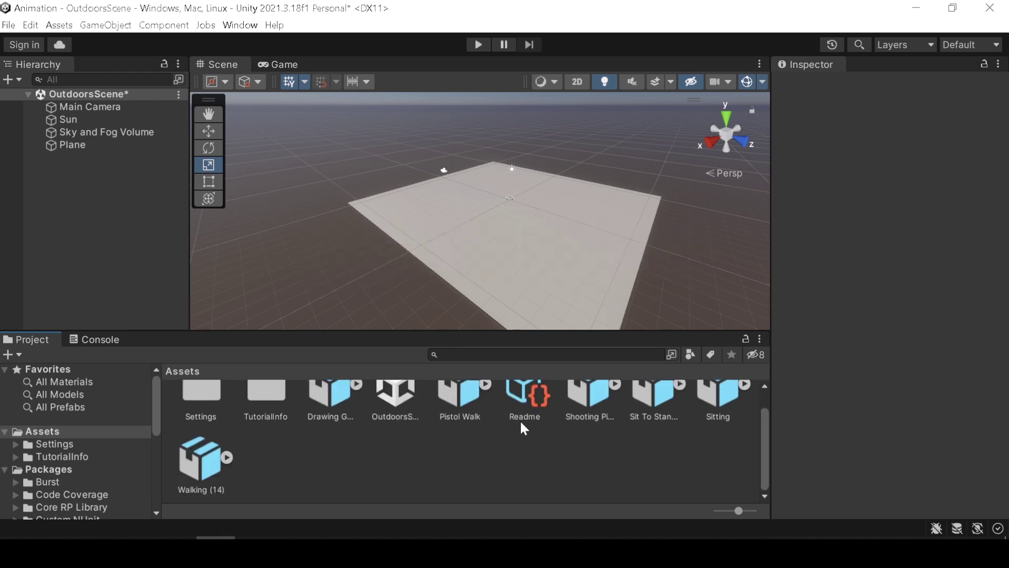
# Set the Sitting model's material location to Use External Materials and apply the import settings.
pyautogui.click(713, 436)
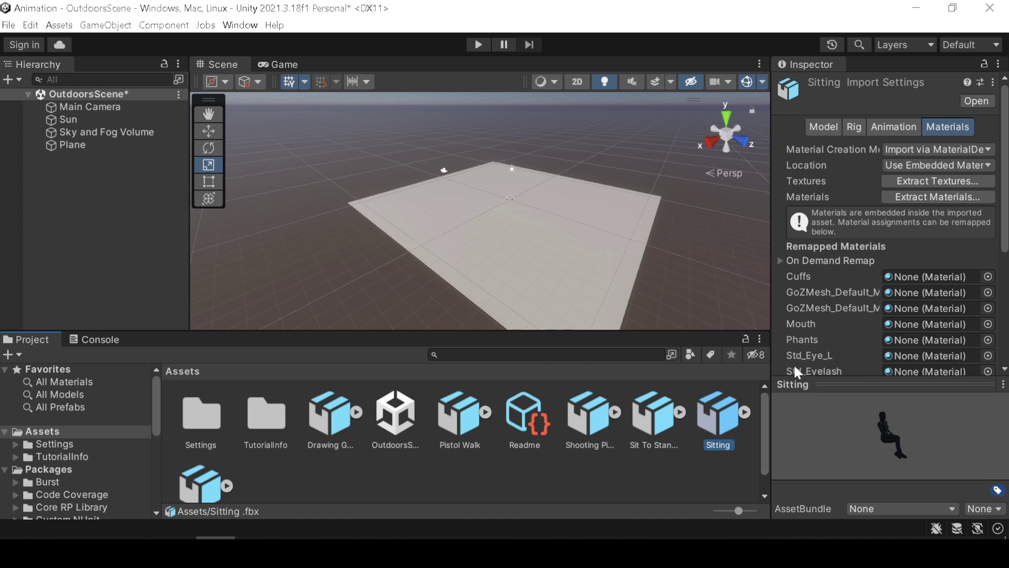
pyautogui.click(938, 165)
pyautogui.click(925, 180)
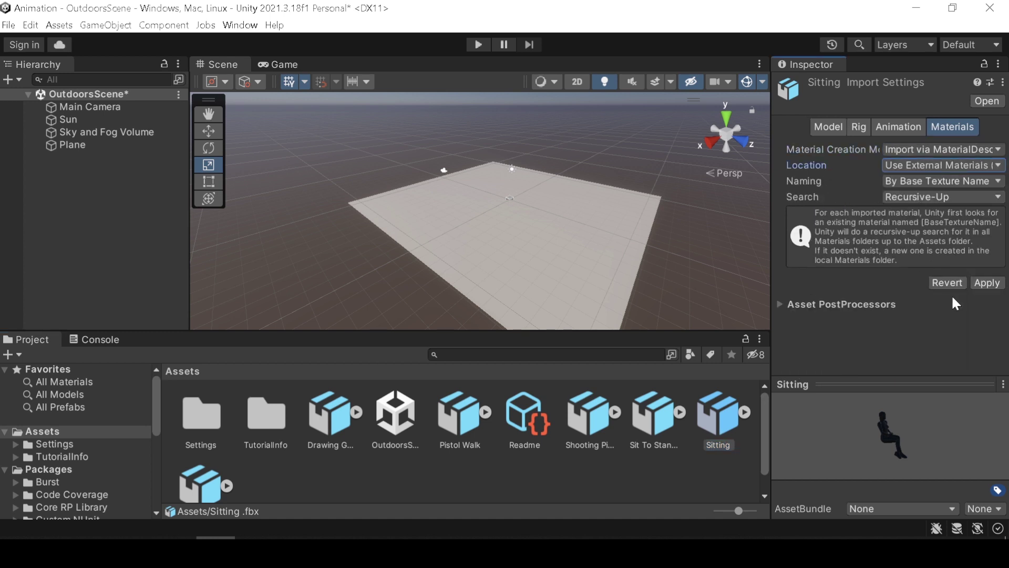
pyautogui.click(988, 283)
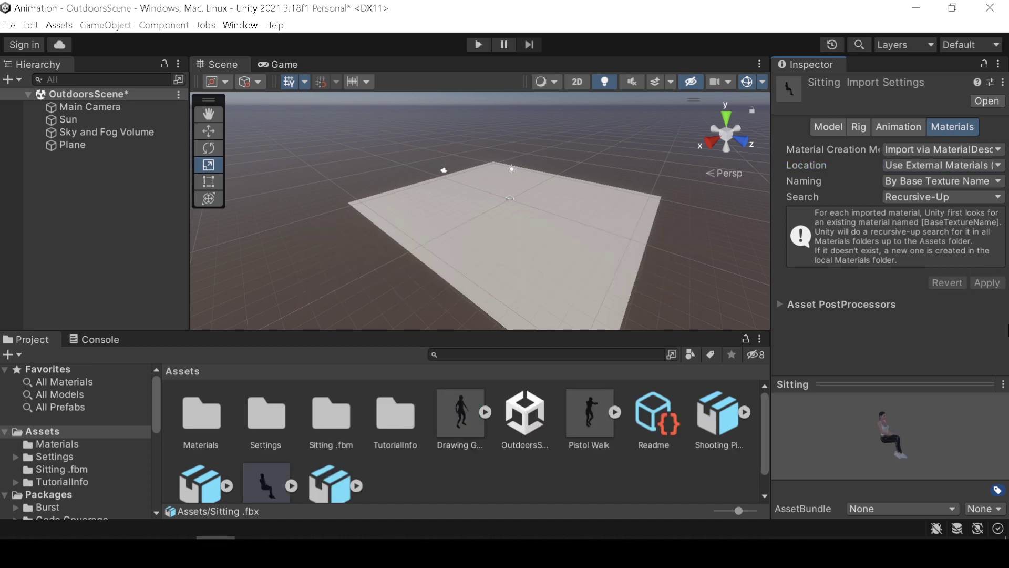
# Try out the Sitting model on the plane and delete it from the scene.
pyautogui.moveTo(261, 486); pyautogui.dragTo(474, 212)
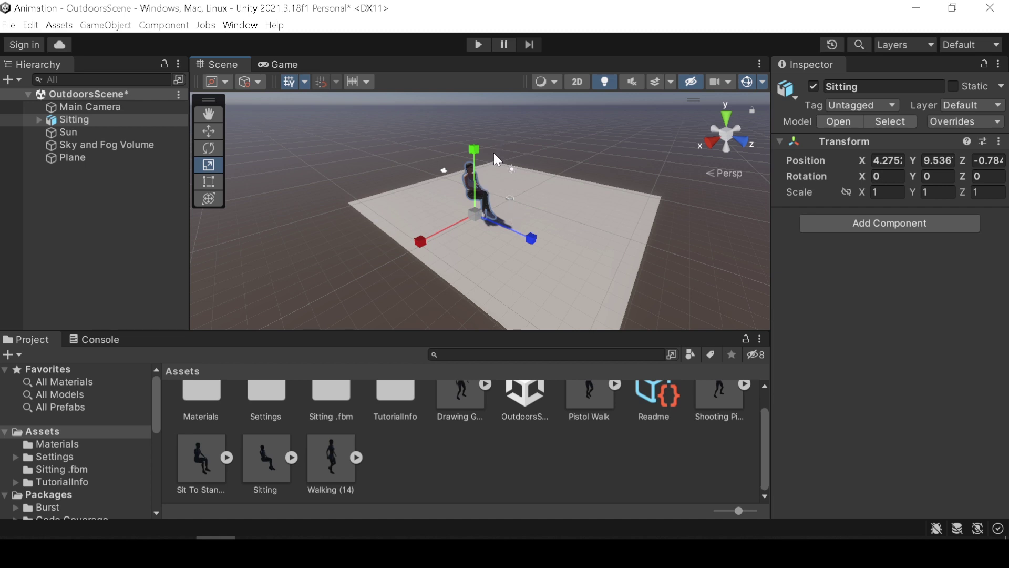
pyautogui.press('Delete')
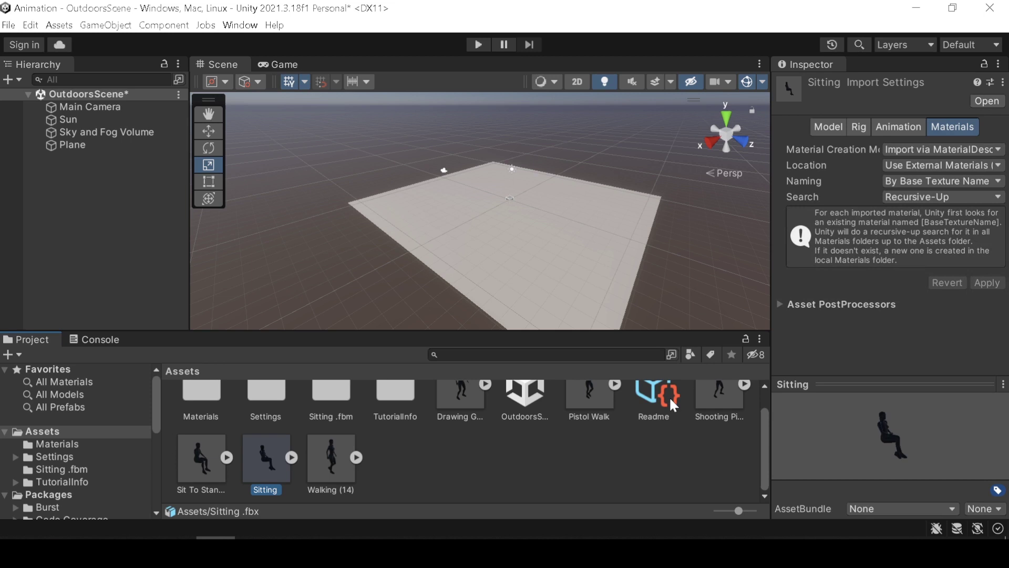
# Set the Sitting model's rig animation type to Humanoid and apply the change.
pyautogui.click(861, 126)
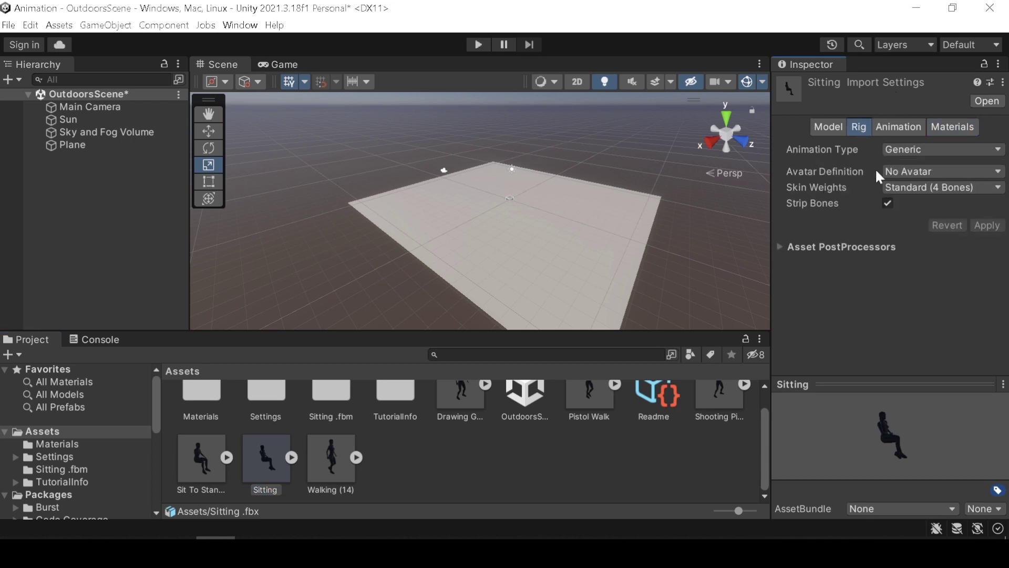
pyautogui.click(889, 153)
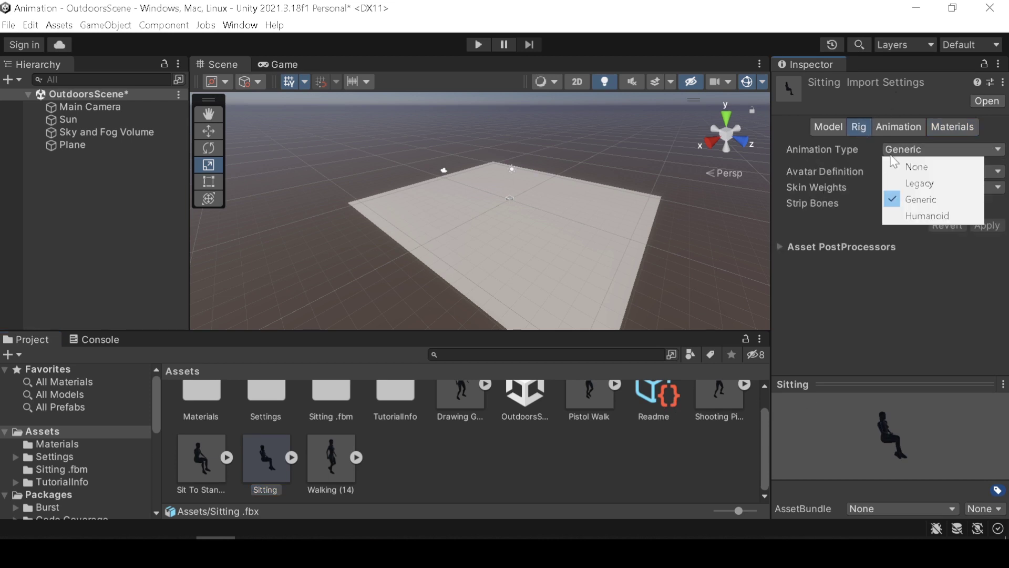
pyautogui.click(906, 209)
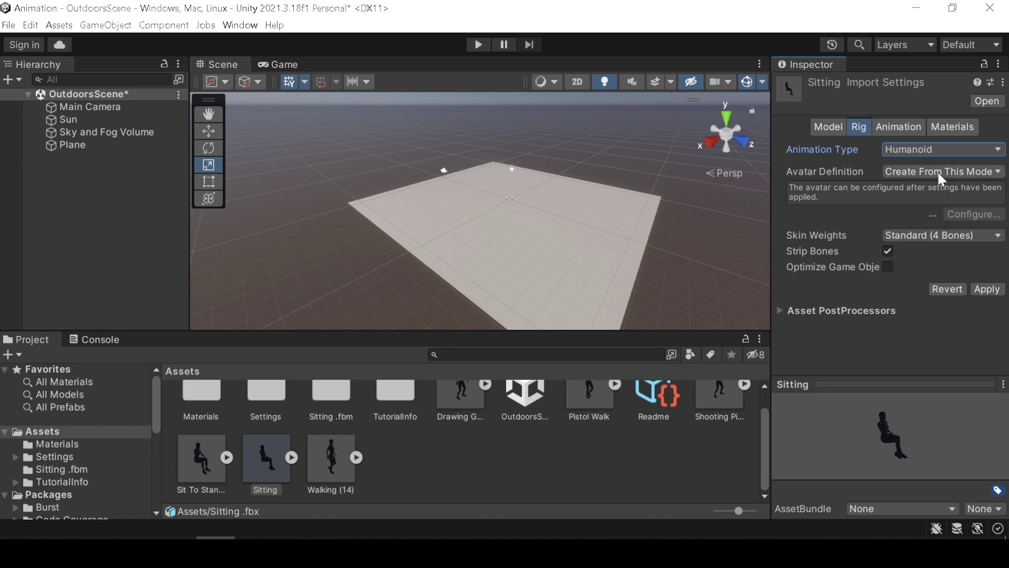
pyautogui.click(973, 287)
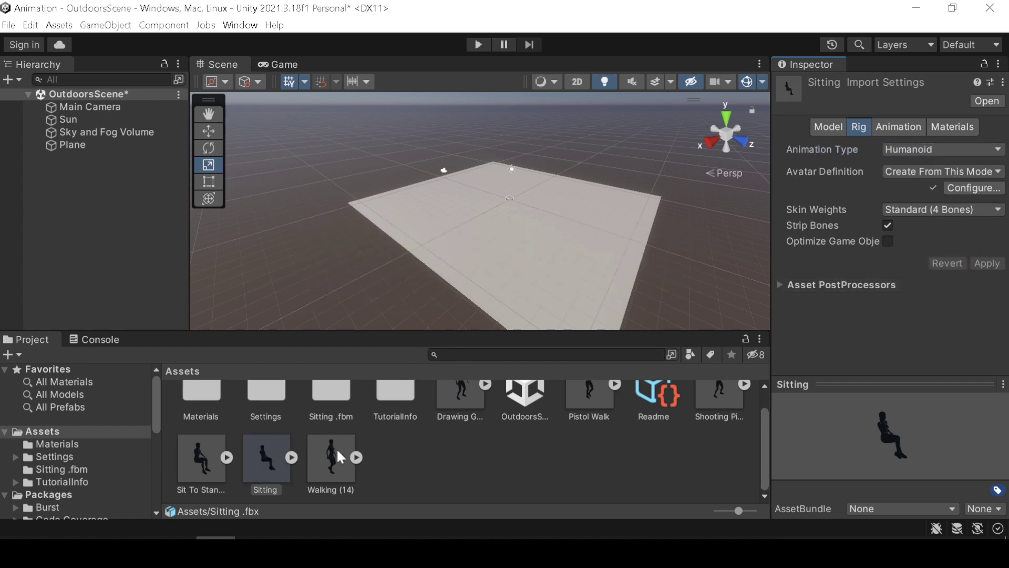
# Set the Sit To Stand 1 model's rig animation type to Humanoid and apply the change.
pyautogui.click(220, 476)
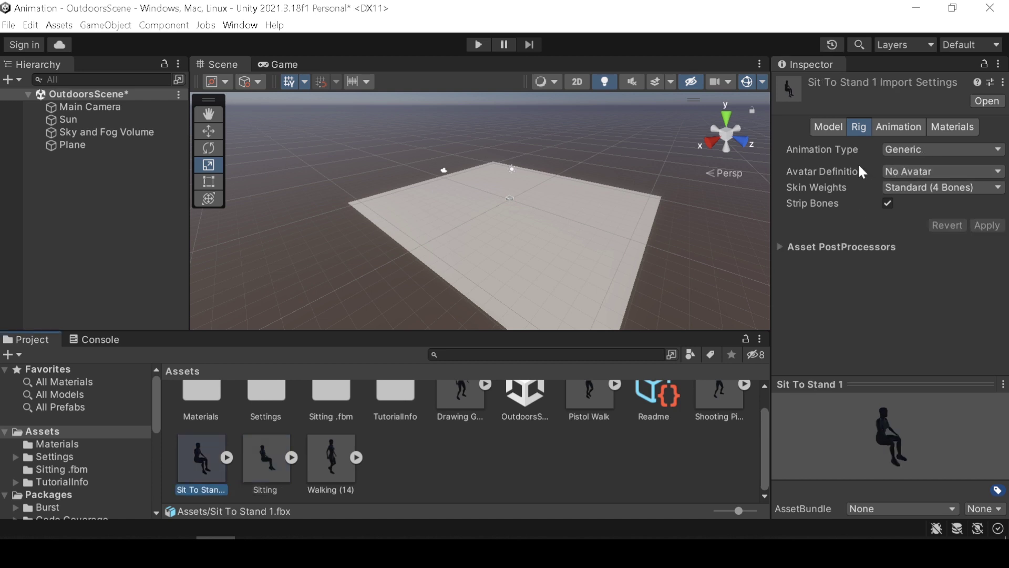
pyautogui.click(900, 149)
pyautogui.click(897, 209)
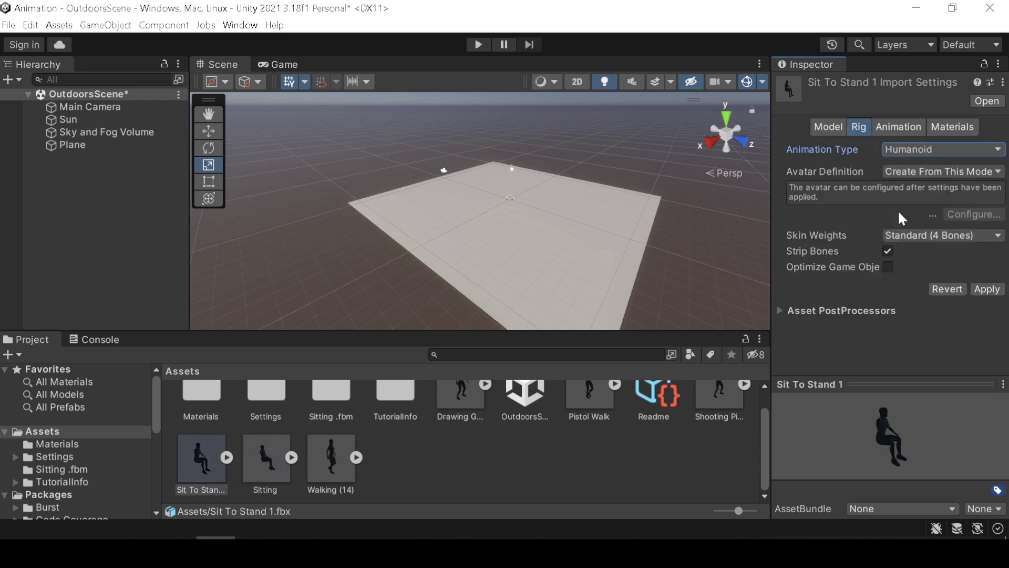
pyautogui.click(986, 289)
# Set the rig animation type to Humanoid for the Walking (14) and Drawing Gun models and apply it to each.
pyautogui.click(331, 457)
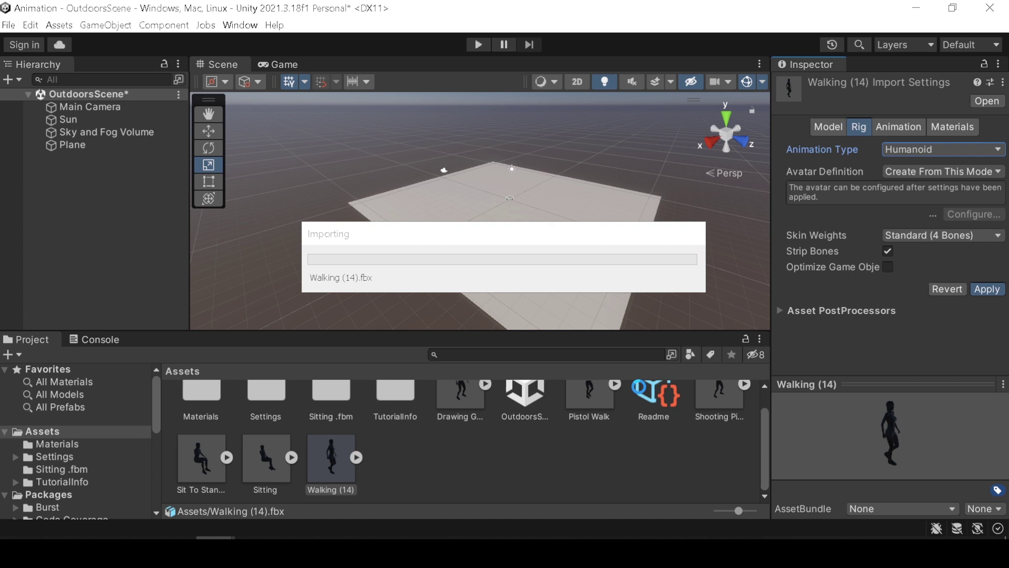
pyautogui.click(461, 402)
pyautogui.click(899, 149)
pyautogui.click(898, 210)
pyautogui.click(983, 287)
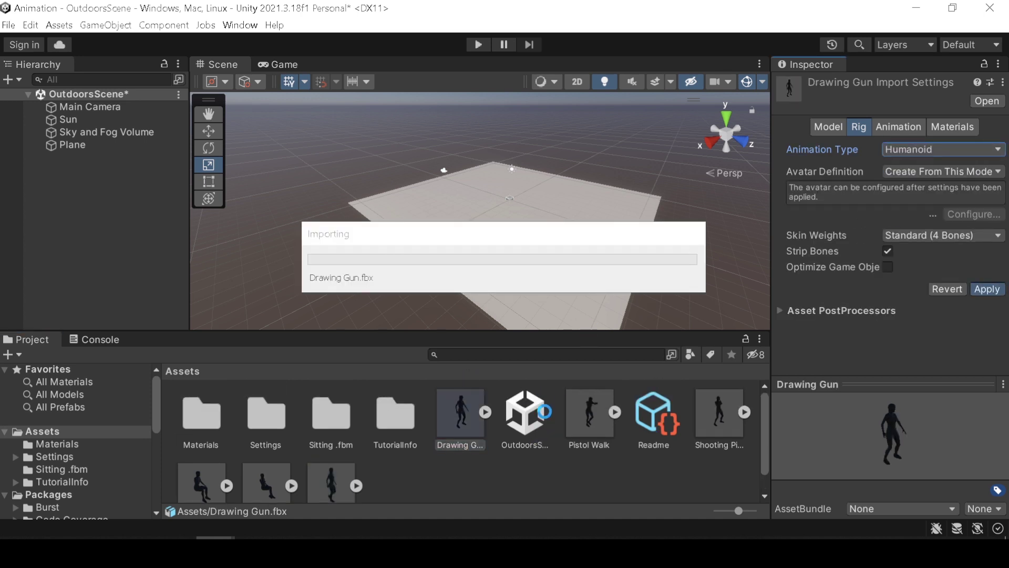
# Apply the Humanoid rig animation type to the Pistol Walk and Shooting Pistol models.
pyautogui.click(589, 412)
pyautogui.click(900, 150)
pyautogui.click(897, 210)
pyautogui.click(983, 286)
pyautogui.click(719, 412)
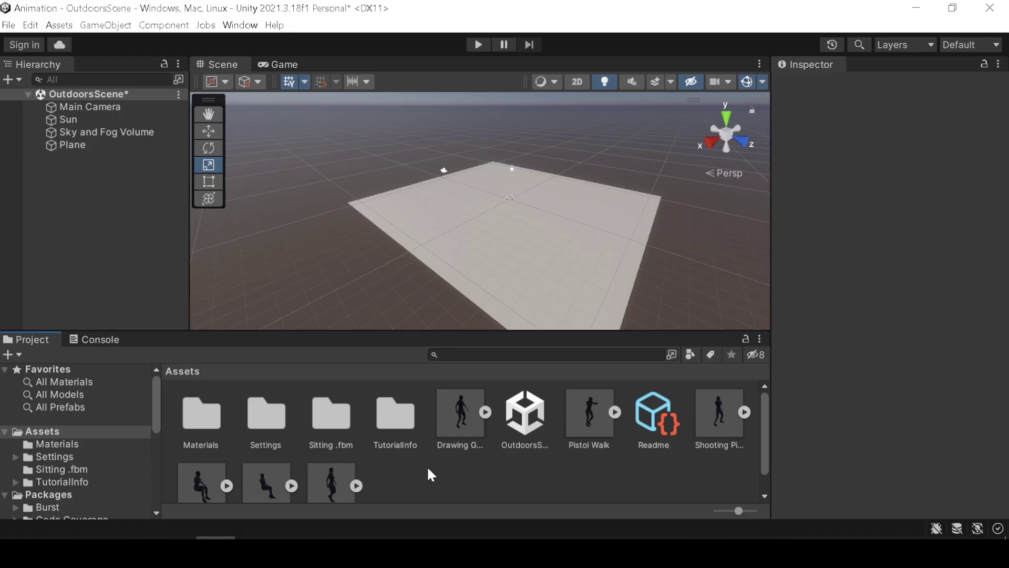
# Create a Timeline asset named scene1 in the Assets folder and add it to the scene hierarchy.
pyautogui.rightClick(409, 468)
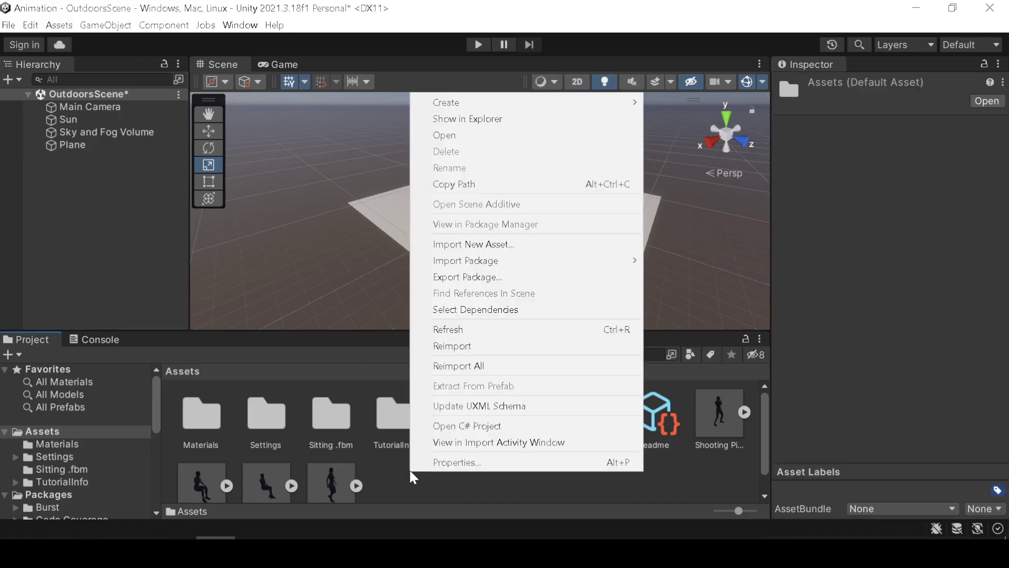
pyautogui.moveTo(524, 100)
pyautogui.scroll(-9, 732, 273)
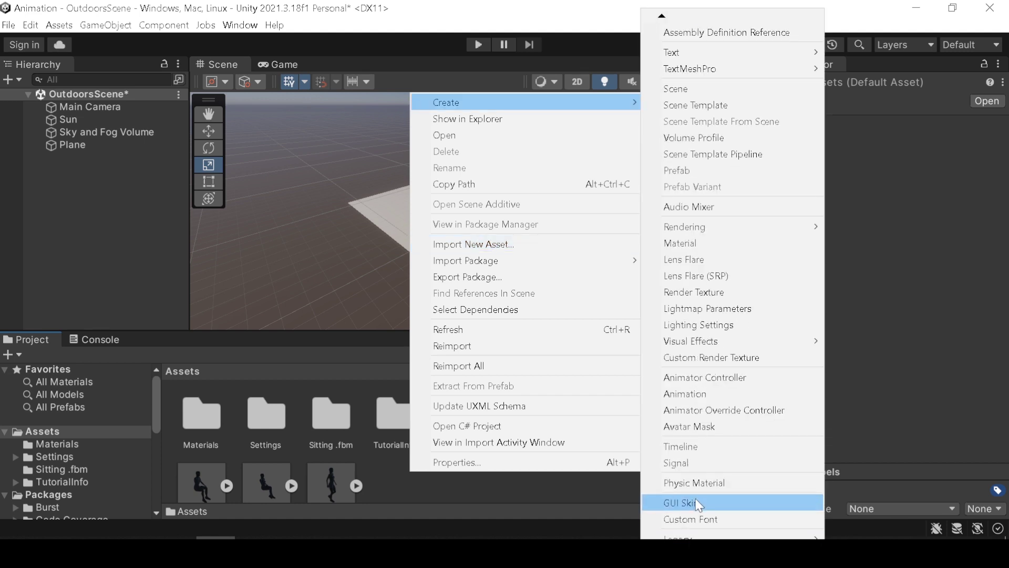
pyautogui.click(680, 447)
pyautogui.write('s')
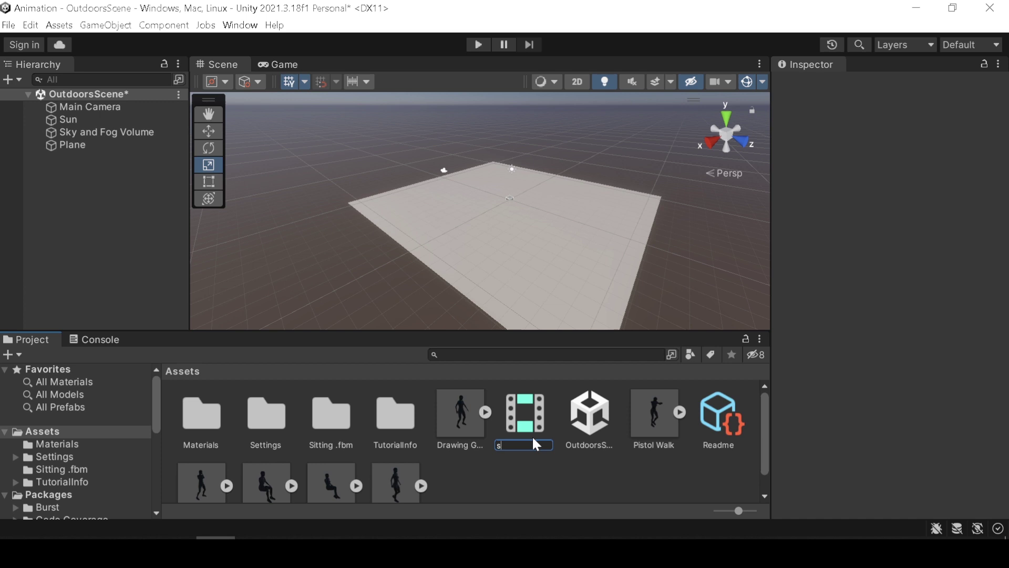
pyautogui.write('cene1')
pyautogui.press('Return')
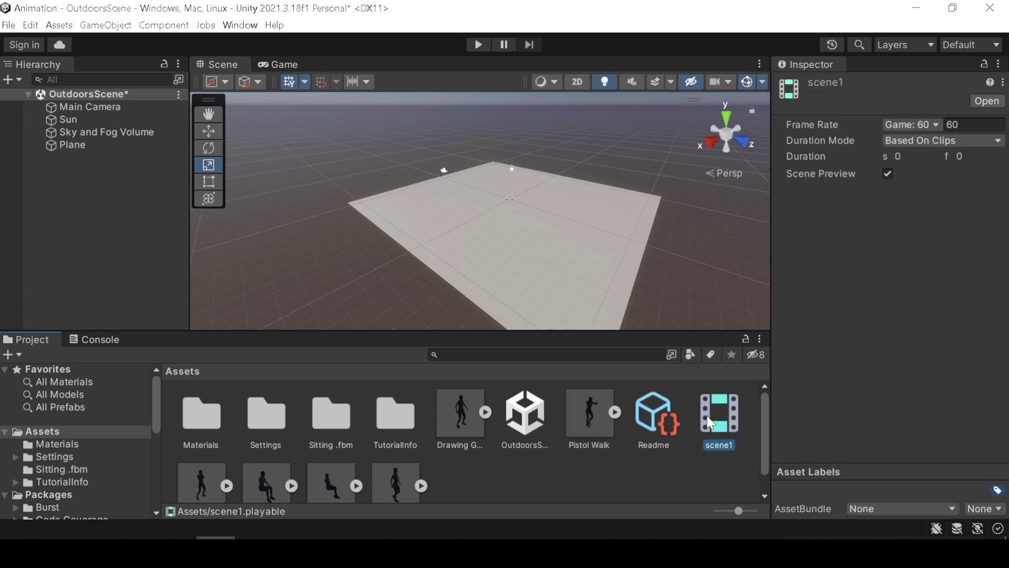
pyautogui.moveTo(709, 423); pyautogui.dragTo(138, 274)
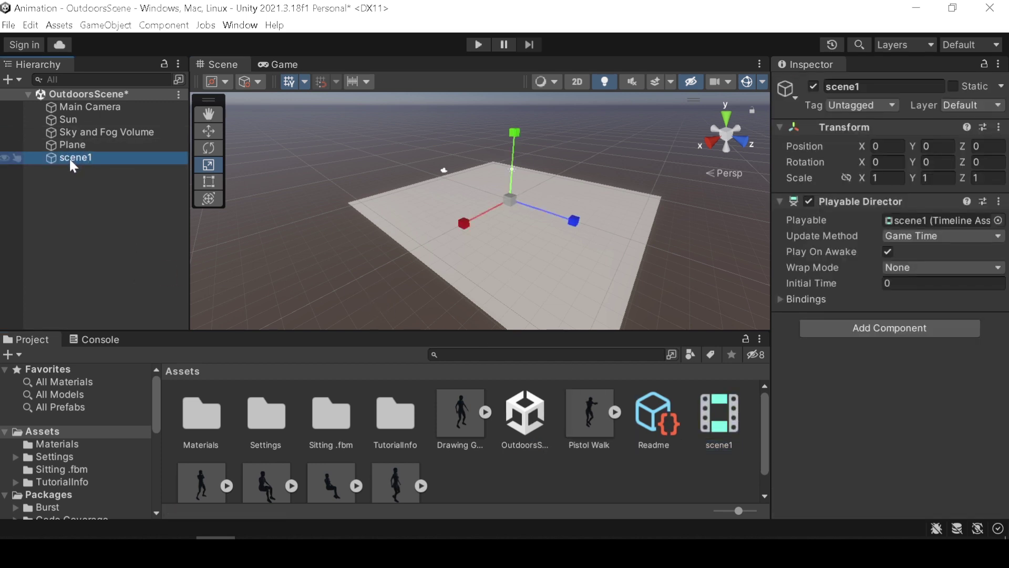
# Open the scene1 timeline asset and dock the Timeline window between Project and Console.
pyautogui.click(716, 420)
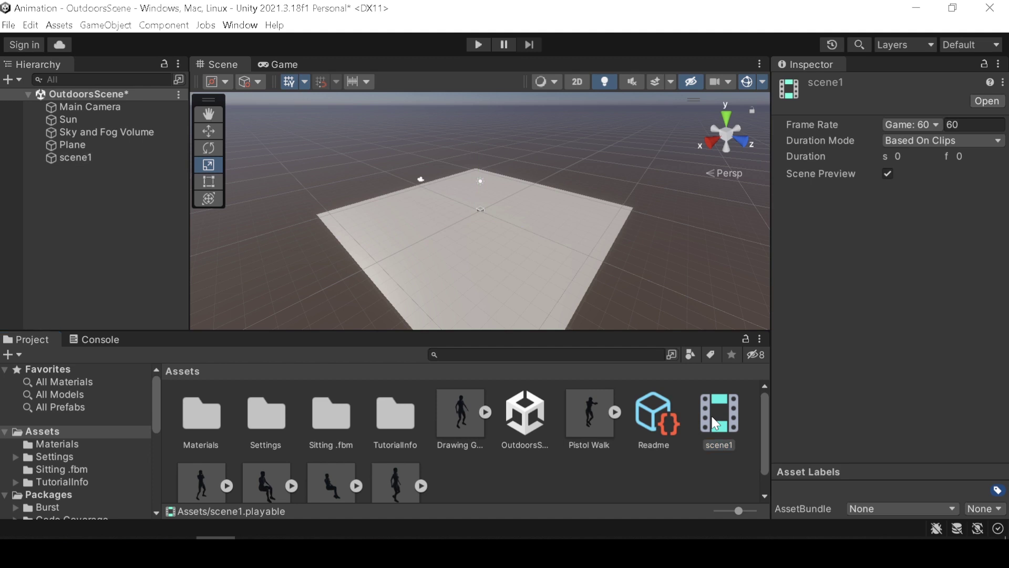
pyautogui.doubleClick(715, 423)
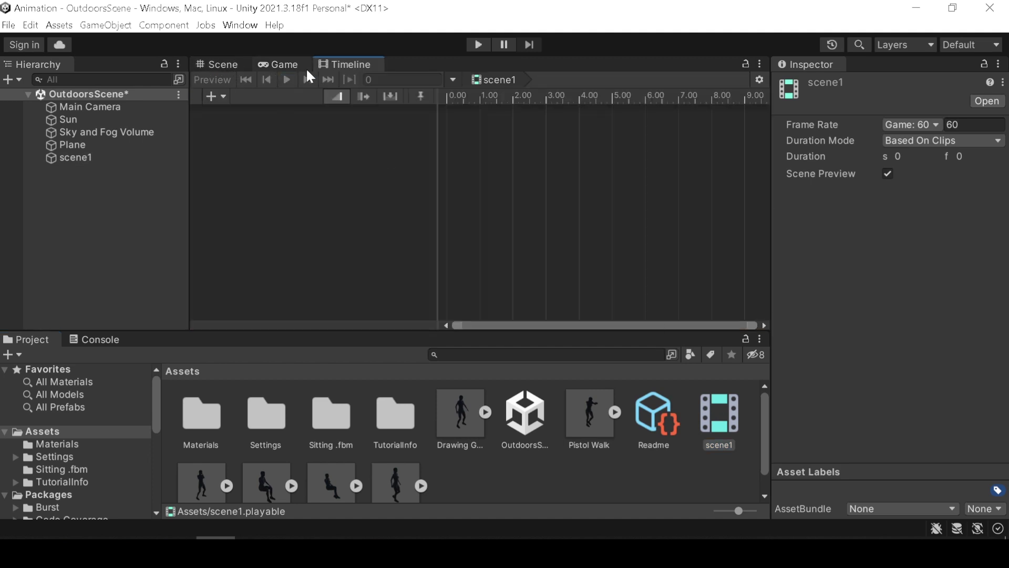
pyautogui.moveTo(349, 64); pyautogui.dragTo(115, 338)
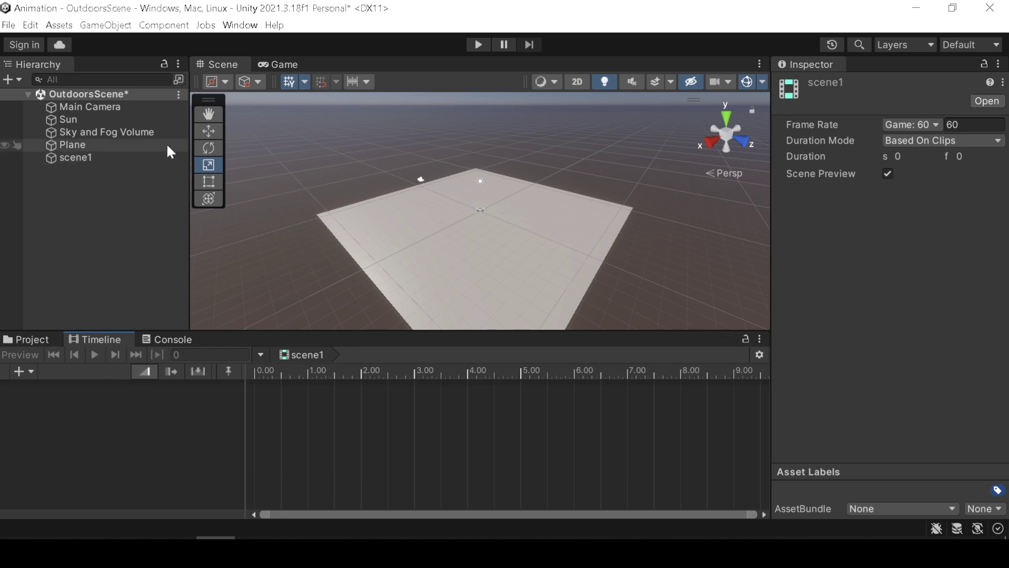
# Place the Sitting model from the Assets folder onto the plane in the scene.
pyautogui.click(32, 341)
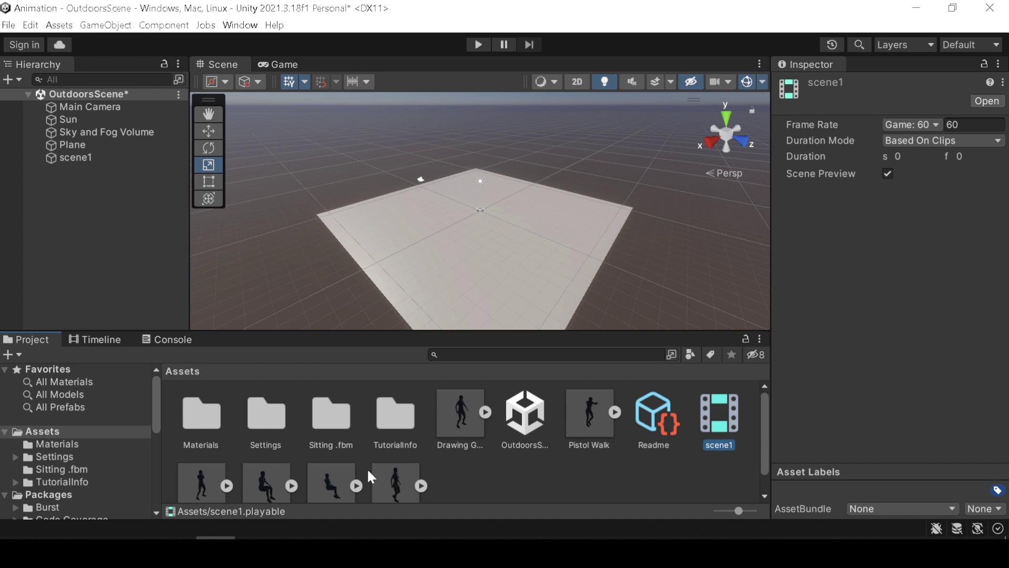
pyautogui.scroll(-1, 304, 482)
pyautogui.click(324, 475)
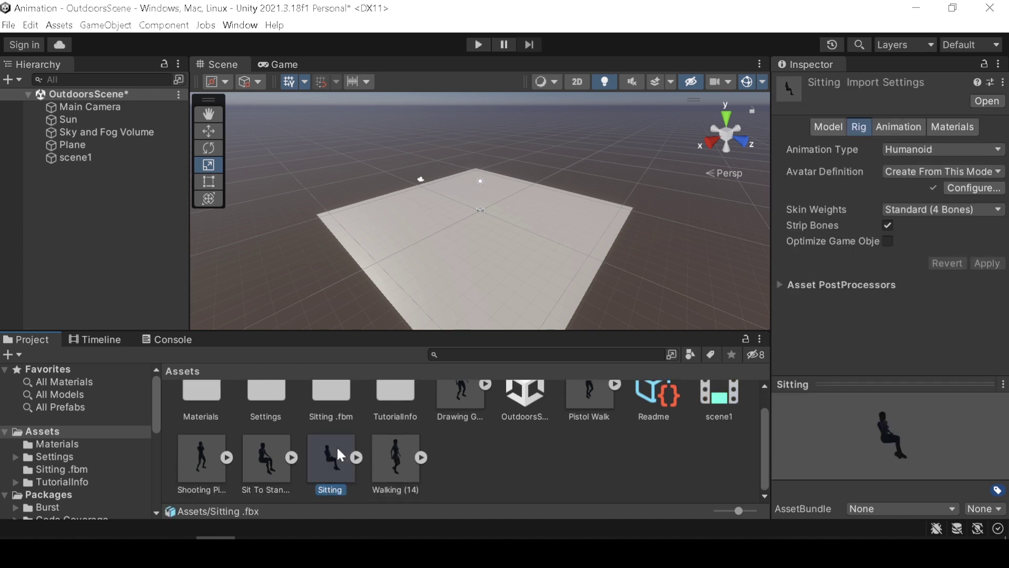
pyautogui.moveTo(337, 446); pyautogui.dragTo(381, 282)
pyautogui.moveTo(389, 204); pyautogui.dragTo(389, 226)
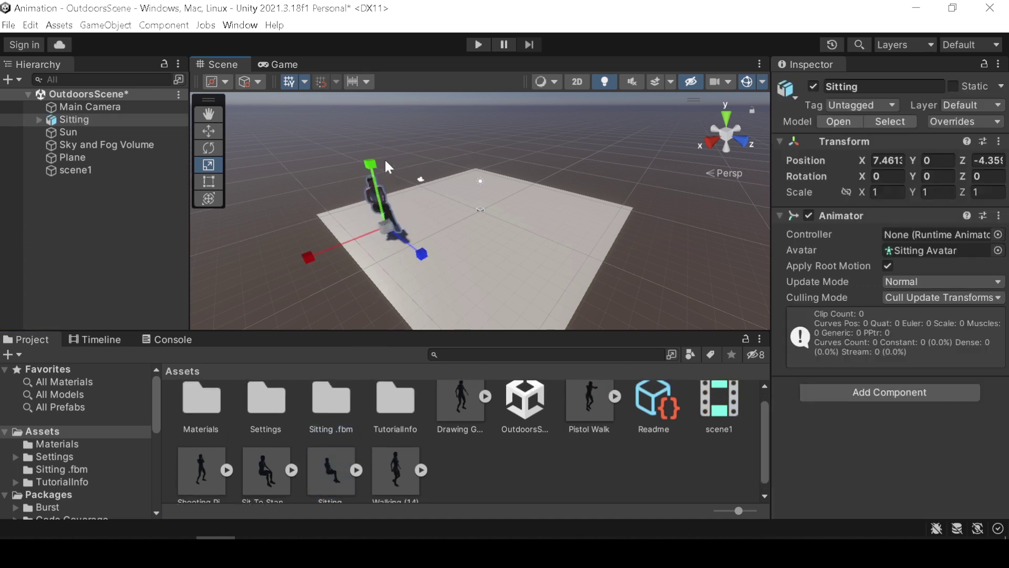
# Create a Director component and Timeline asset for the Sitting character, saved in Assets as Sitting Timeline.playable.
pyautogui.click(101, 339)
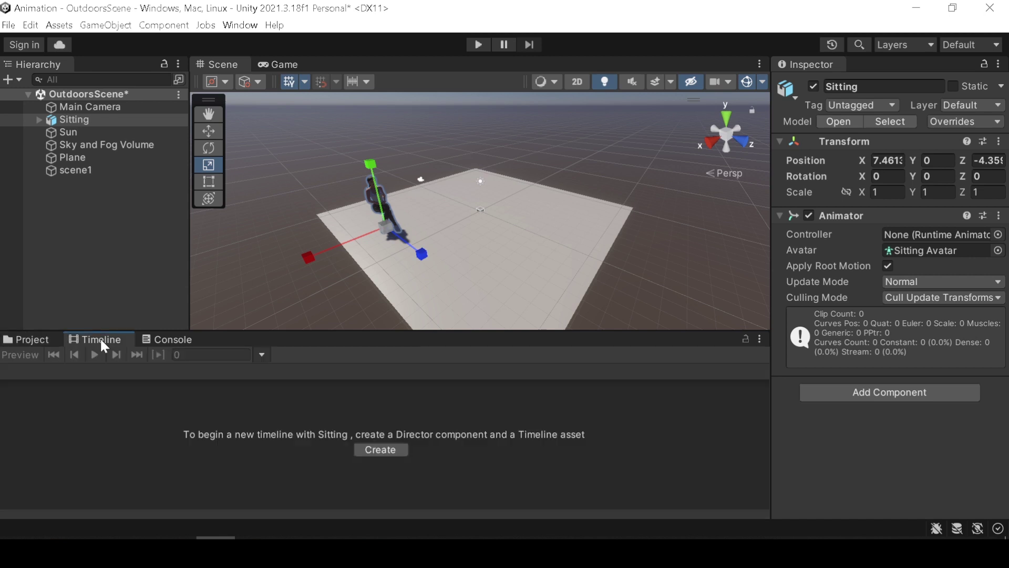
pyautogui.click(379, 450)
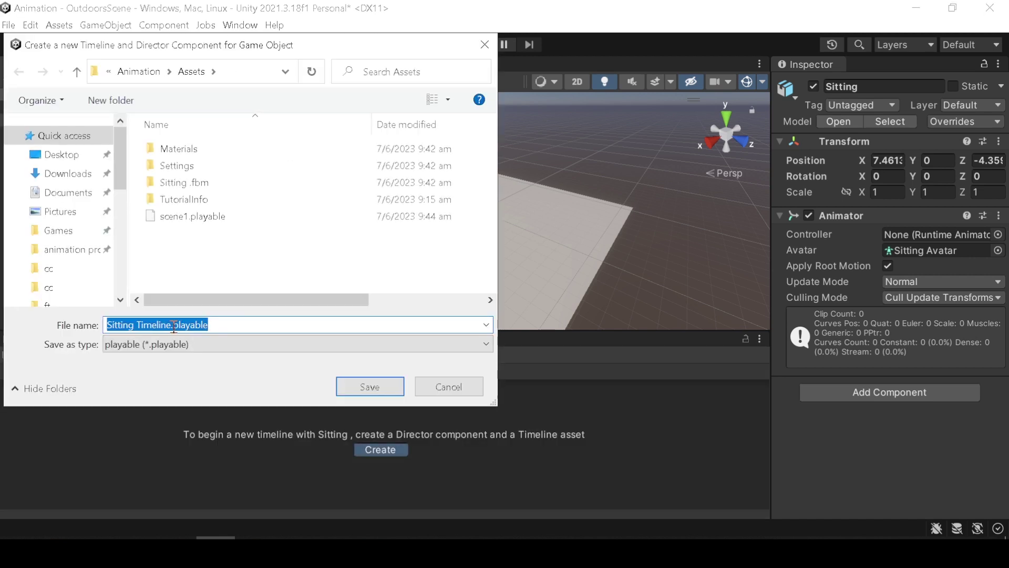
pyautogui.click(370, 386)
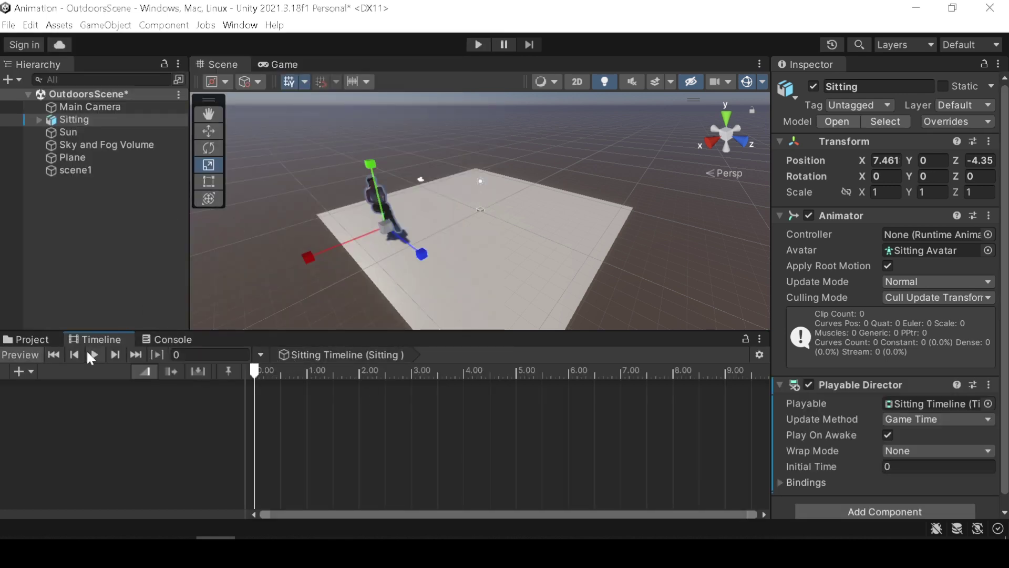
# Add the Sitting Timeline asset to the scene hierarchy and delete the scene1 object.
pyautogui.click(32, 339)
pyautogui.moveTo(395, 468); pyautogui.dragTo(159, 272)
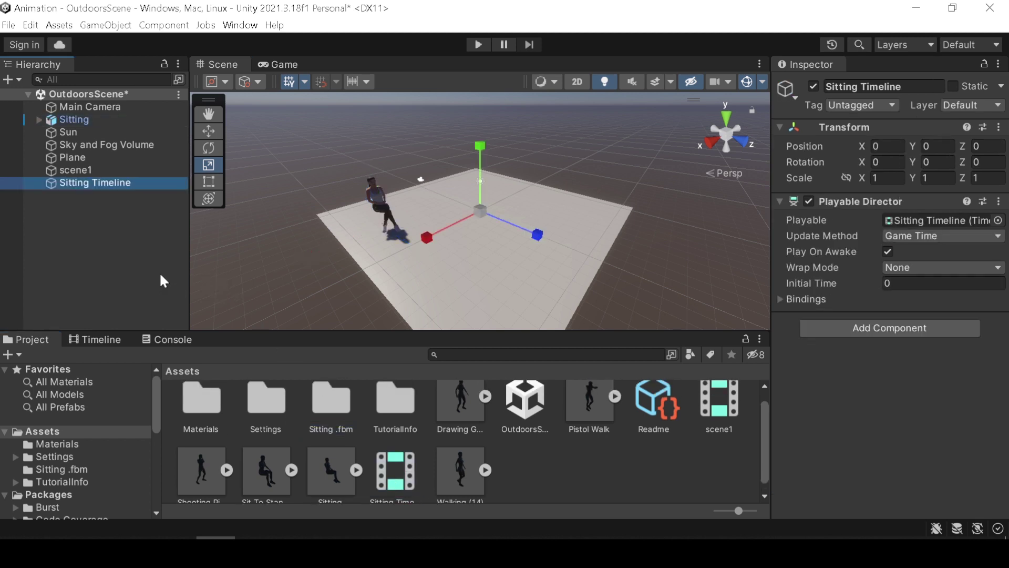
pyautogui.click(122, 170)
pyautogui.rightClick(122, 169)
pyautogui.click(176, 167)
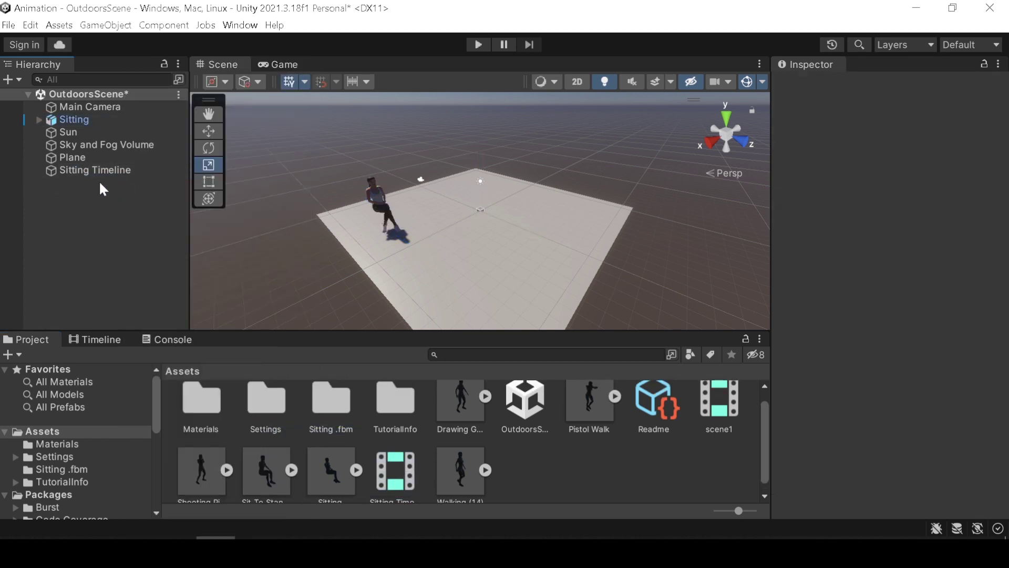
# Add an Animation Track to Sitting Timeline and try to bind the Sitting character to it.
pyautogui.click(107, 174)
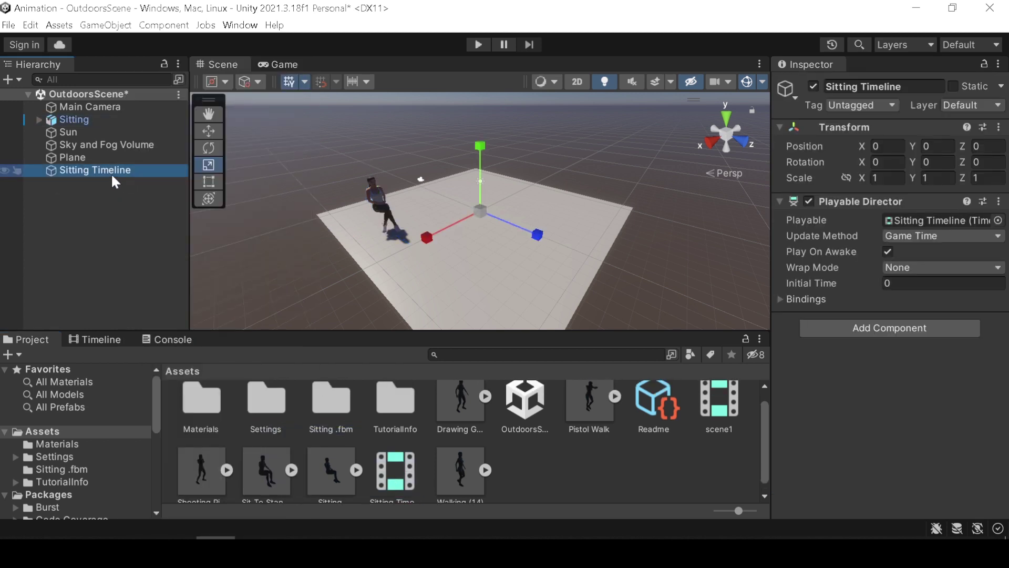
pyautogui.click(115, 340)
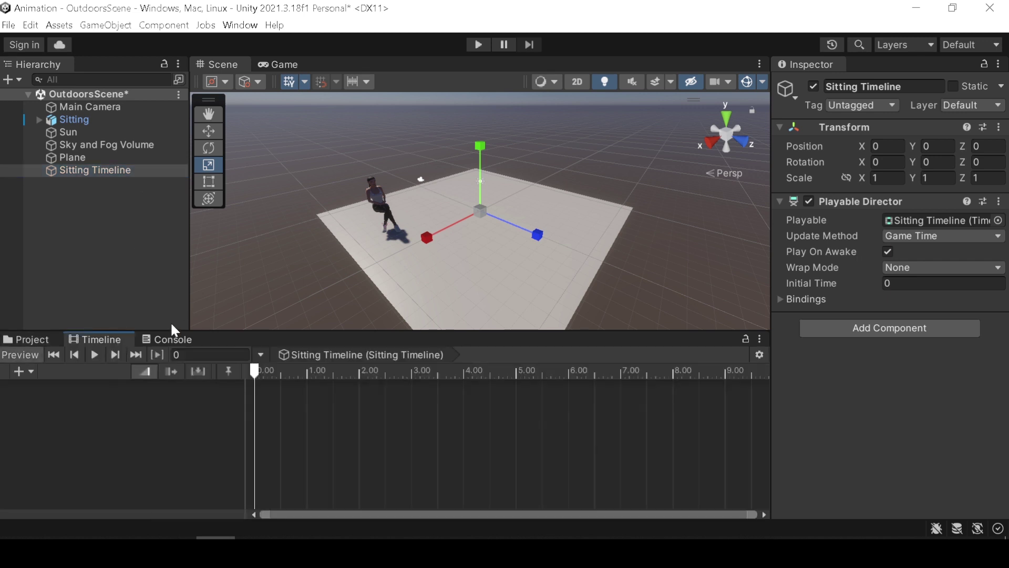
pyautogui.click(22, 370)
pyautogui.click(51, 420)
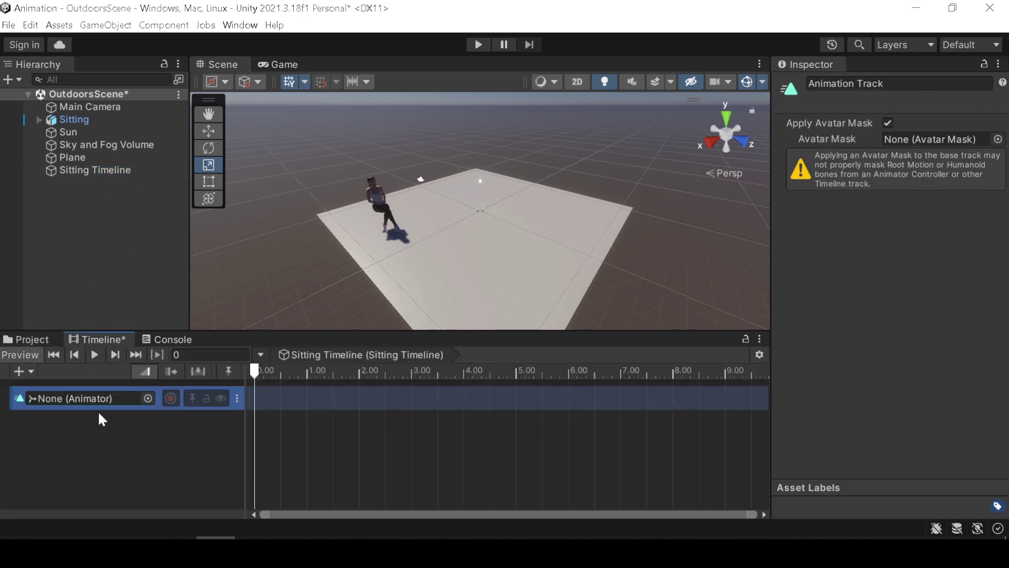
pyautogui.moveTo(76, 117); pyautogui.dragTo(89, 398)
# Select the Sitting character in the scene and copy its Transform position.
pyautogui.click(369, 195)
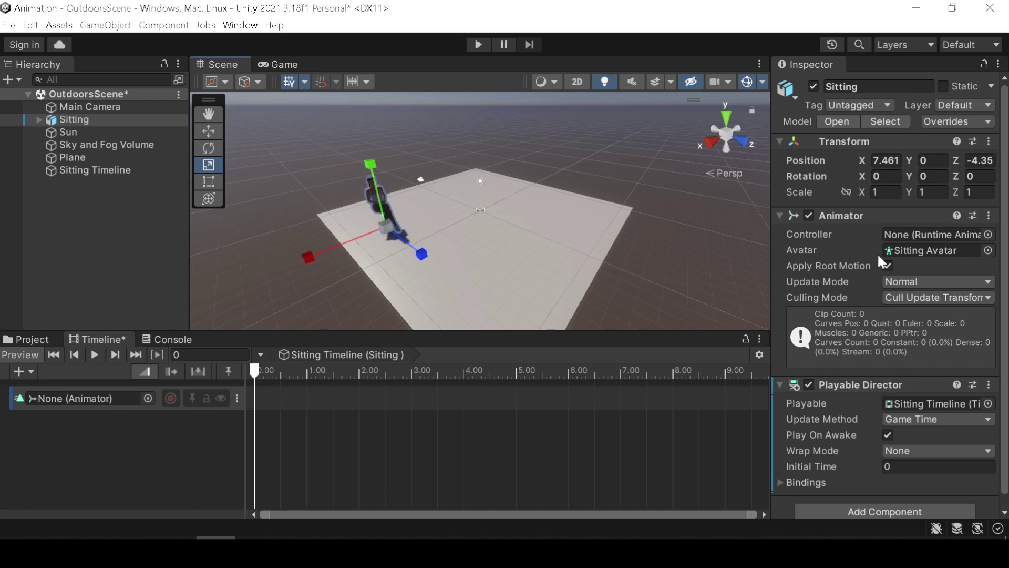
pyautogui.rightClick(796, 156)
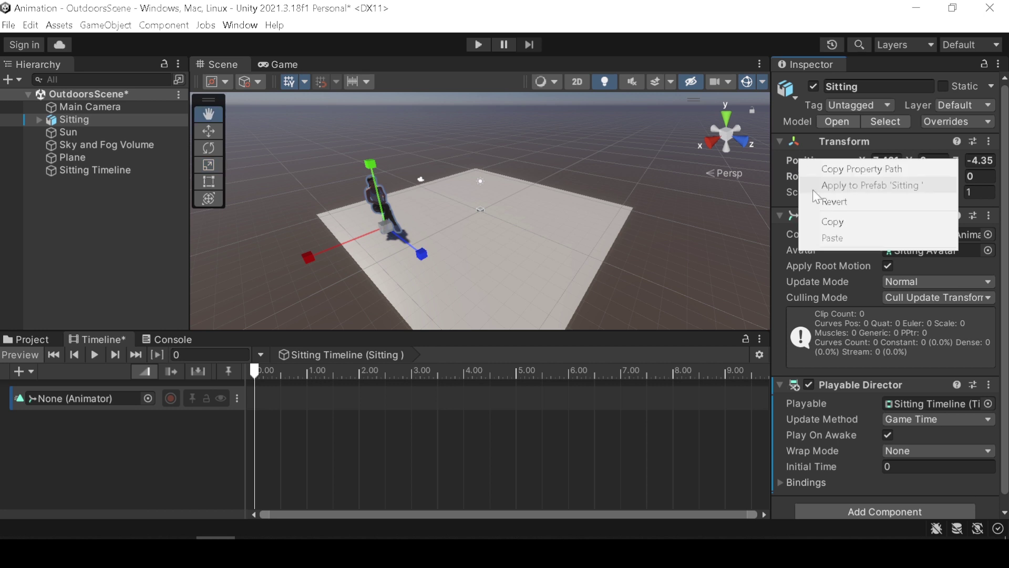
pyautogui.click(829, 223)
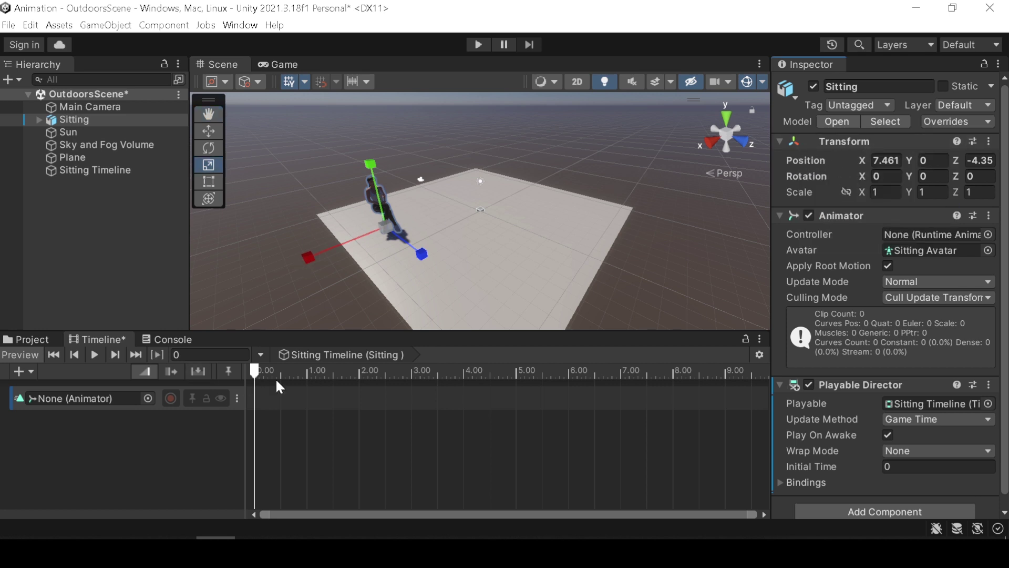
# Add the mixamo.com sitting animation clip to the empty animation track.
pyautogui.rightClick(283, 400)
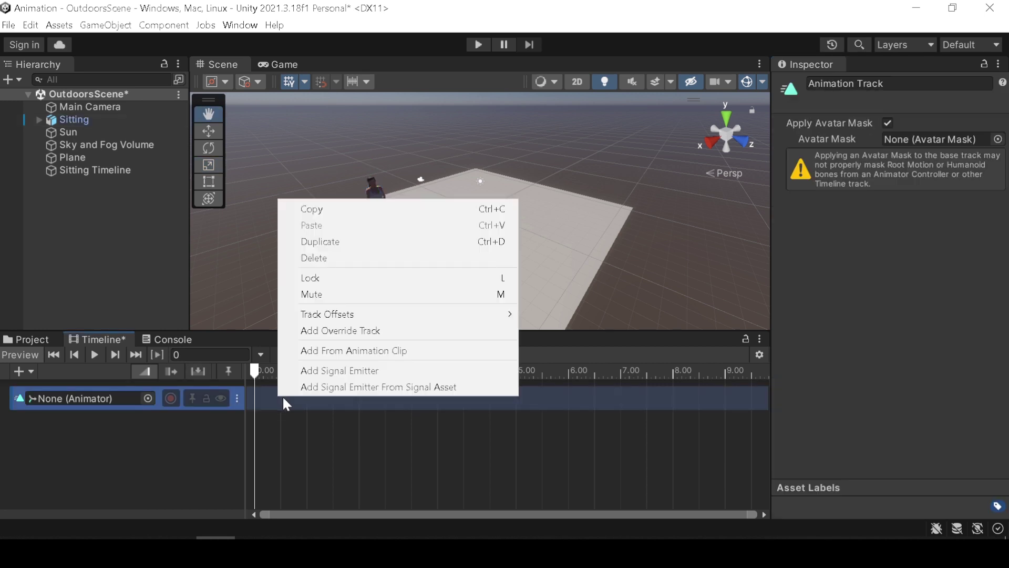
pyautogui.click(334, 350)
pyautogui.click(497, 311)
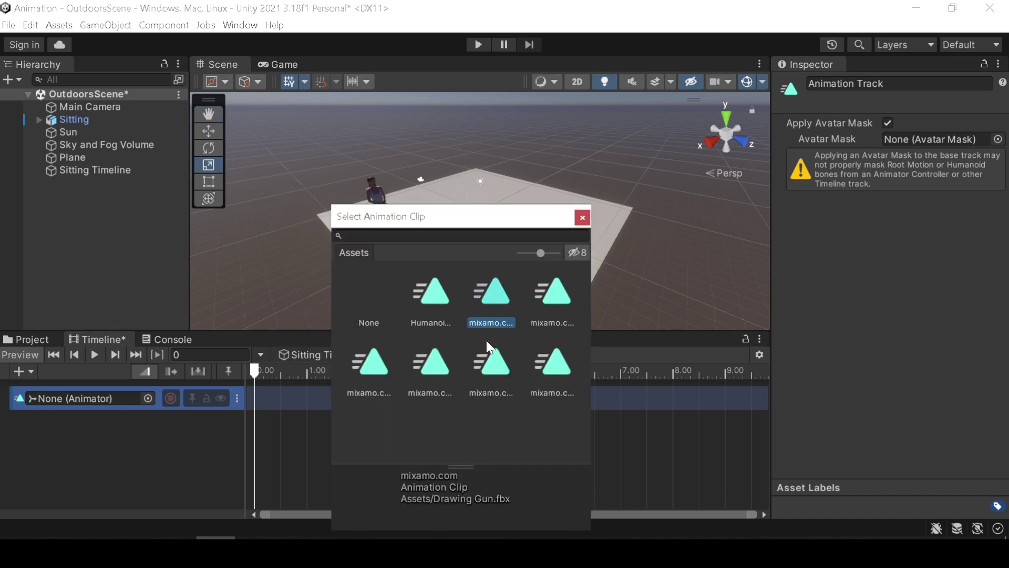
pyautogui.click(548, 302)
pyautogui.click(496, 353)
pyautogui.click(447, 360)
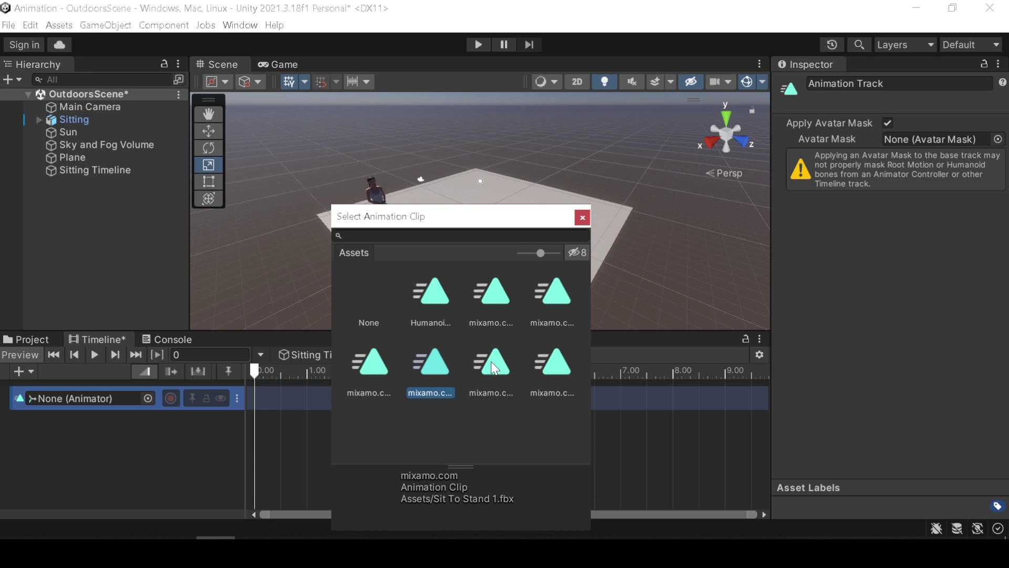
pyautogui.doubleClick(491, 361)
# Shorten the sitting clip on the timeline to about 4.52 seconds (271 frames).
pyautogui.click(301, 370)
pyautogui.scroll(-1, 302, 383)
pyautogui.moveTo(303, 391); pyautogui.dragTo(289, 390)
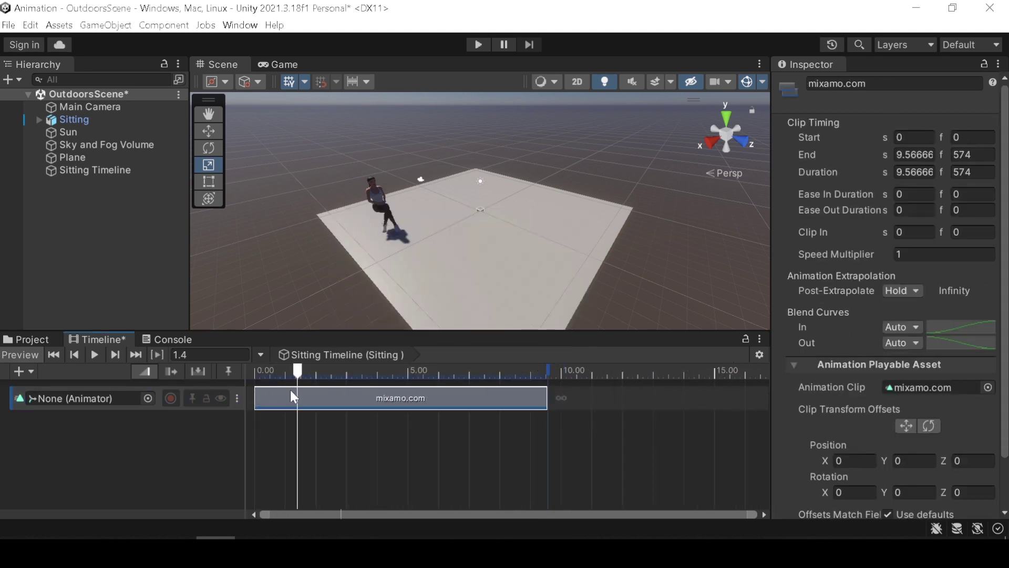
pyautogui.scroll(-6, 290, 391)
pyautogui.moveTo(497, 396); pyautogui.dragTo(370, 396)
pyautogui.moveTo(331, 375)
pyautogui.mouseDown()
pyautogui.moveTo(296, 377)
pyautogui.moveTo(339, 374)
pyautogui.mouseUp()
pyautogui.scroll(6, 351, 179)
pyautogui.moveTo(351, 178); pyautogui.dragTo(487, 227, button='middle')
pyautogui.keyDown('alt'); pyautogui.moveTo(487, 227); pyautogui.dragTo(476, 168); pyautogui.keyUp('alt')
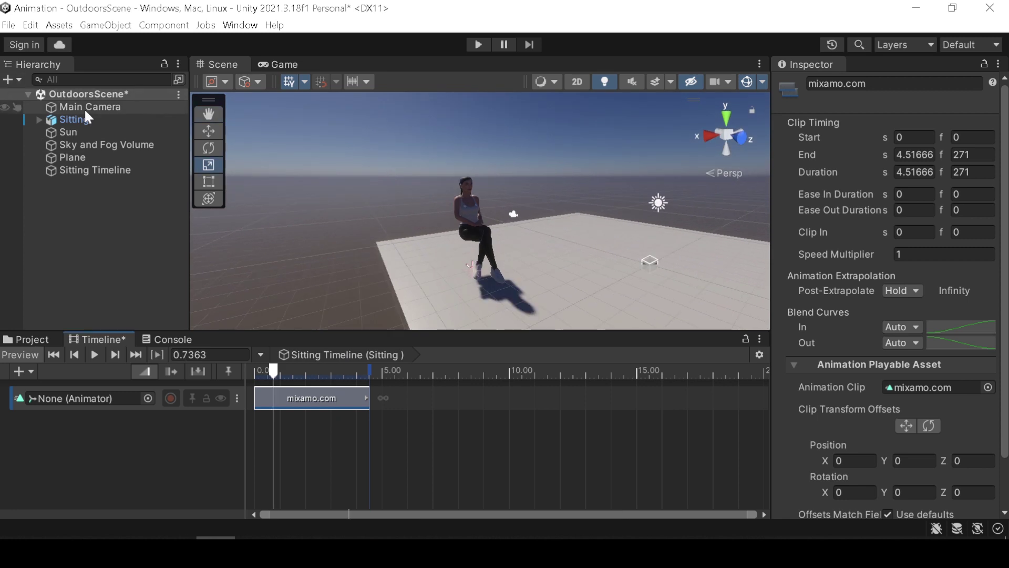
# Bind the Sitting character to the animation track and paste its copied position into the sitting clip's transform offsets.
pyautogui.moveTo(77, 115); pyautogui.dragTo(68, 400)
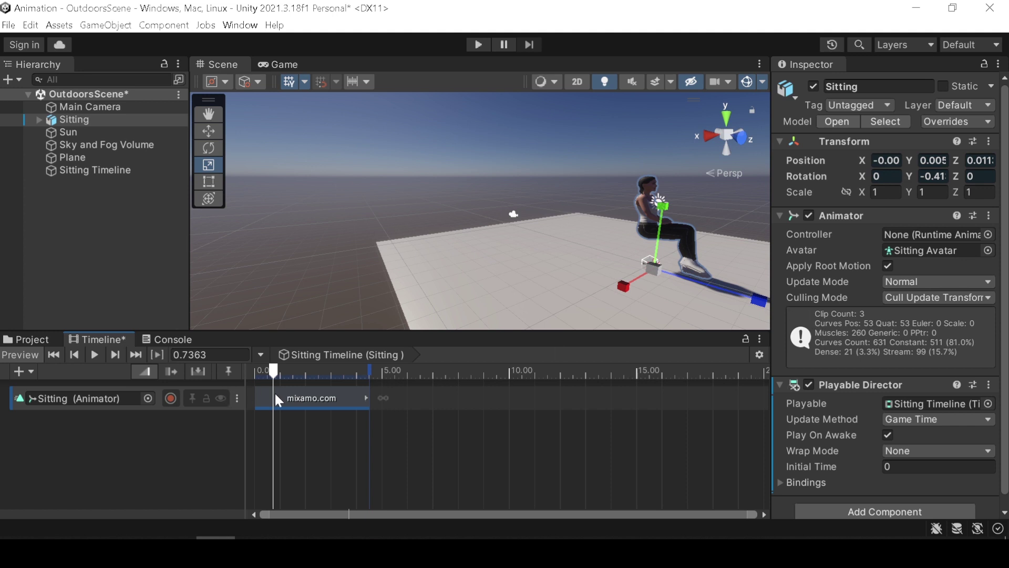
pyautogui.click(275, 396)
pyautogui.scroll(-2, 827, 413)
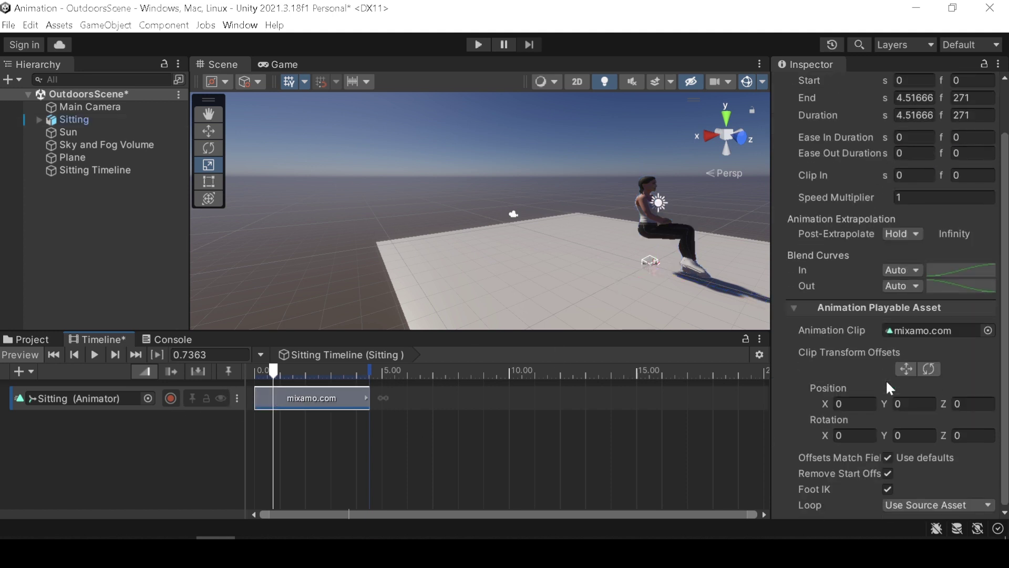
pyautogui.rightClick(835, 388)
pyautogui.click(863, 435)
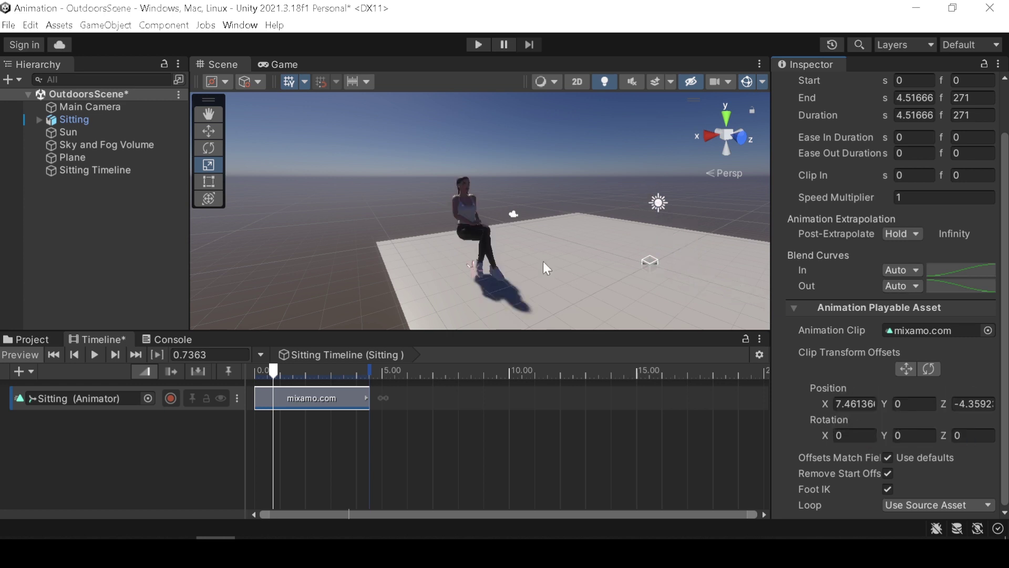
# Add the Sit To Stand animation clip to the track behind the sitting clip.
pyautogui.rightClick(392, 394)
pyautogui.click(465, 352)
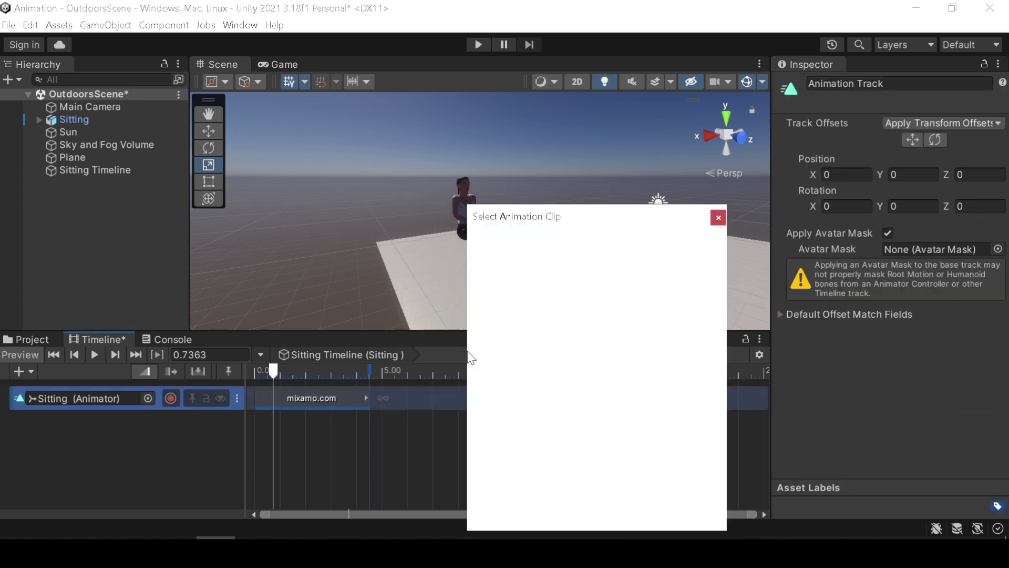
pyautogui.click(687, 377)
pyautogui.click(558, 373)
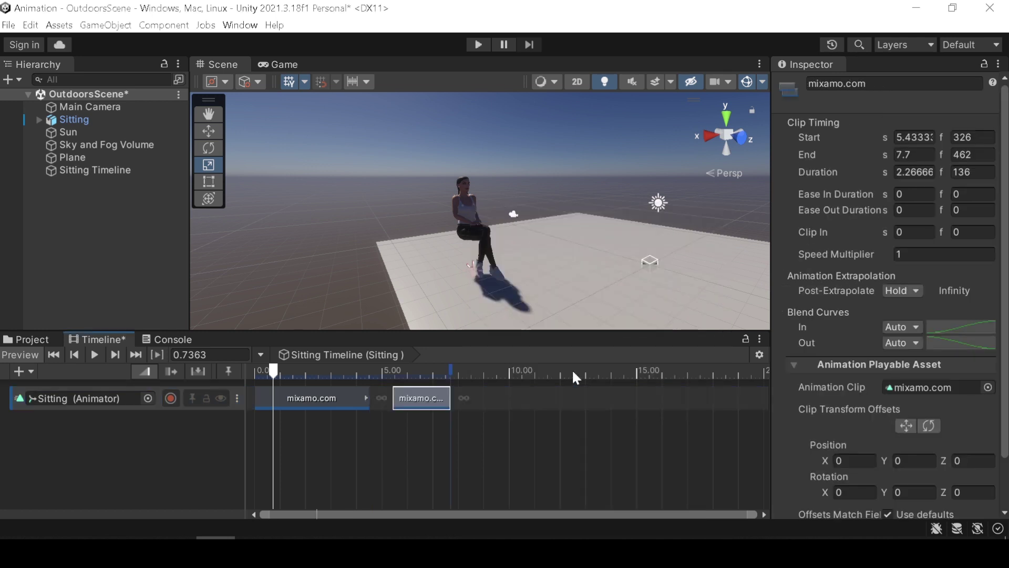
# Match the Sit To Stand clip's offsets to the previous clip and overlap the two clips so they blend.
pyautogui.moveTo(428, 372); pyautogui.dragTo(400, 403)
pyautogui.rightClick(385, 393)
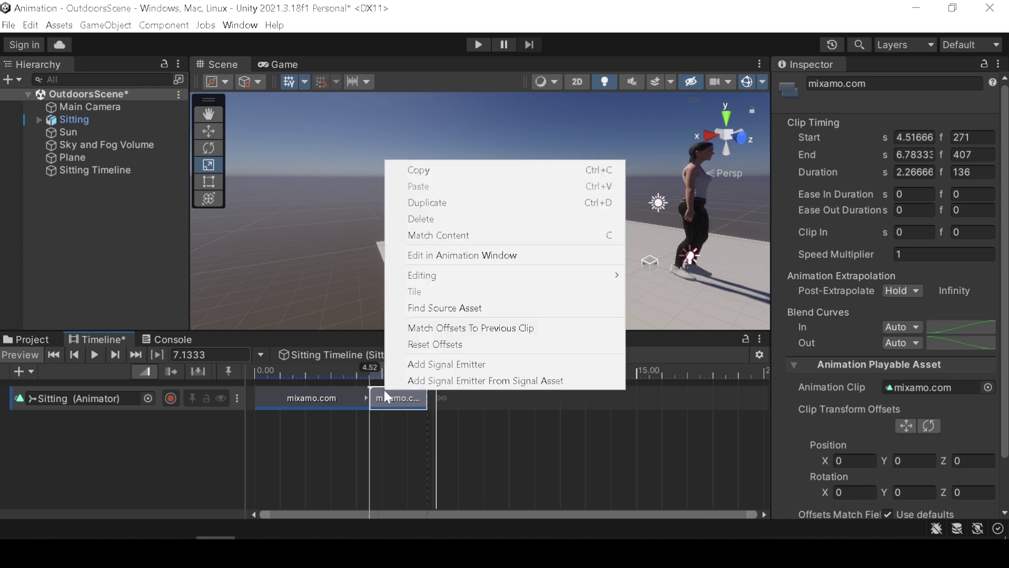
pyautogui.click(441, 326)
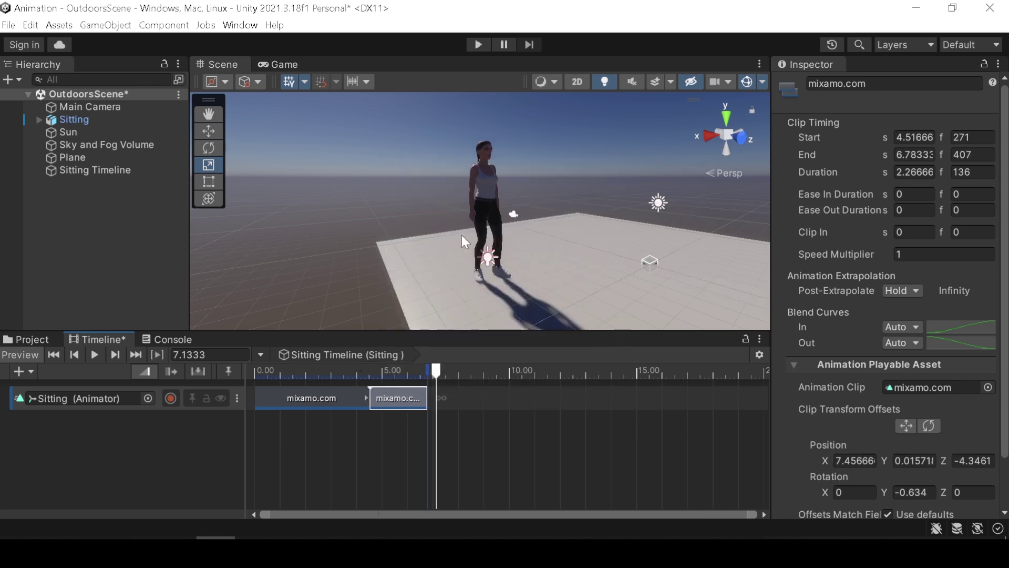
pyautogui.moveTo(372, 376); pyautogui.dragTo(440, 387)
pyautogui.scroll(2, 365, 388)
# Add a third mixamo.com animation clip to the track after the Sit To Stand clip.
pyautogui.rightClick(457, 400)
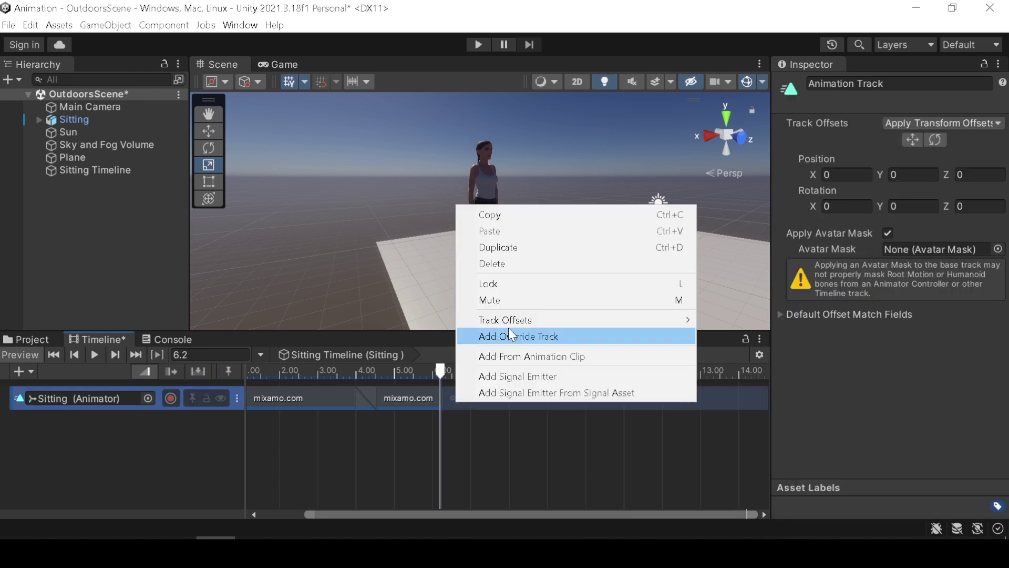
pyautogui.click(513, 356)
pyautogui.doubleClick(677, 300)
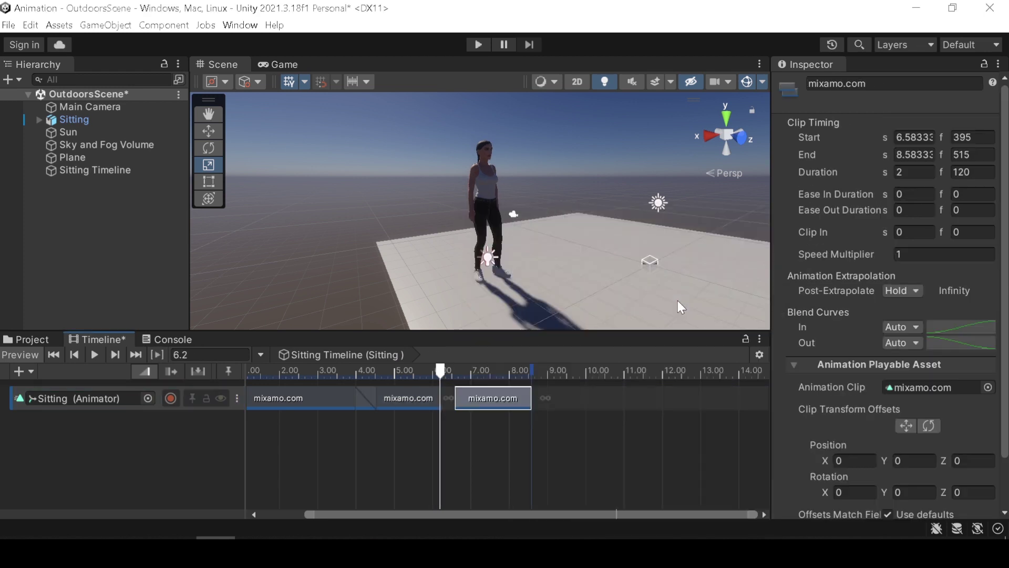
# Position the third clip directly behind Sit To Stand at about 6.23 seconds and match its offsets to the previous clip.
pyautogui.moveTo(509, 398); pyautogui.dragTo(428, 370)
pyautogui.click(466, 371)
pyautogui.rightClick(483, 402)
pyautogui.click(531, 344)
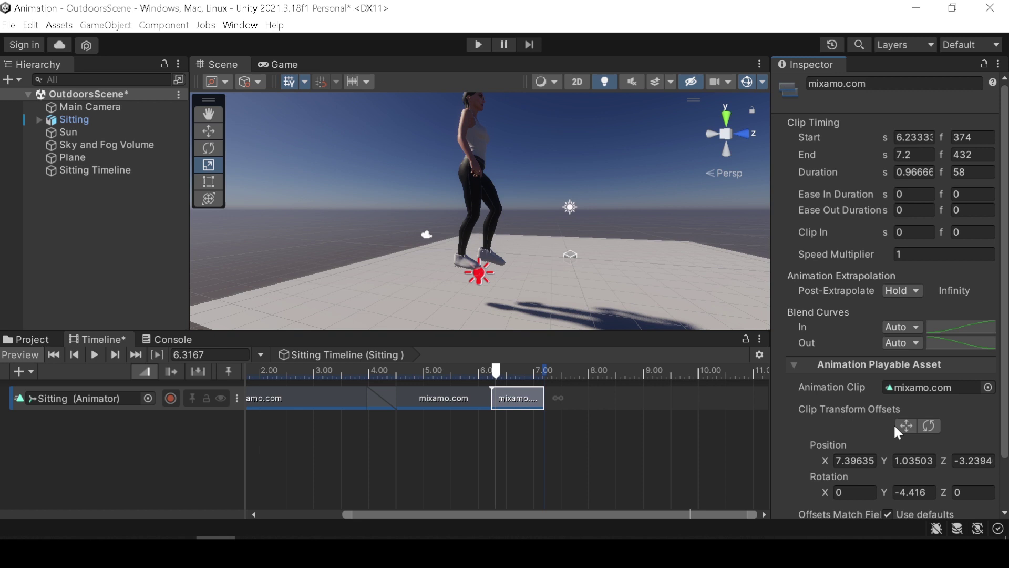
# Lower the third clip's transform offset vertically so the walking character's feet rest on the plane.
pyautogui.click(906, 425)
pyautogui.click(911, 429)
pyautogui.click(910, 426)
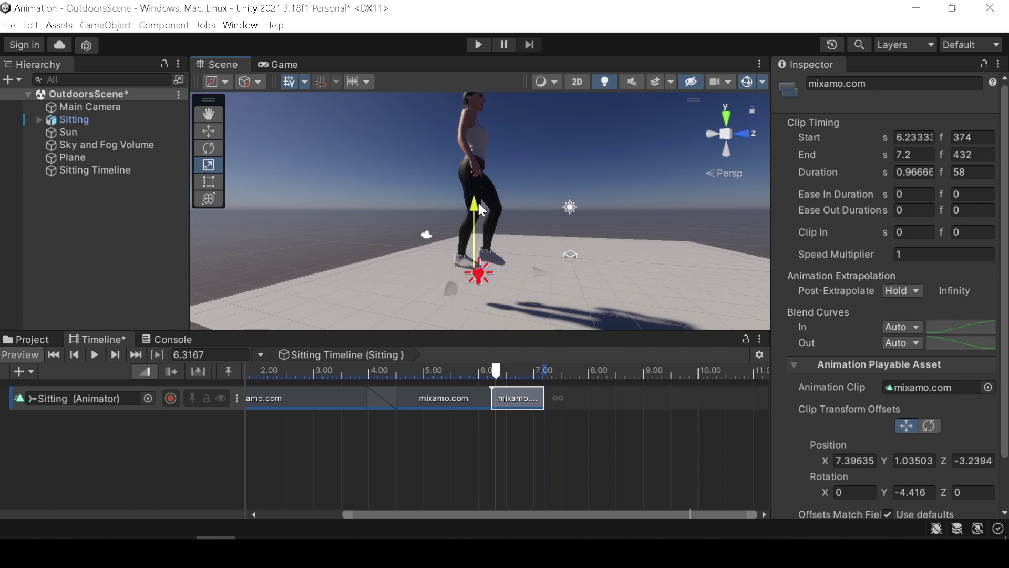
pyautogui.moveTo(478, 201); pyautogui.dragTo(472, 243)
# Scrub the timeline between about 6.17 and 6.57 seconds to check the character's transition into the third clip.
pyautogui.click(487, 367)
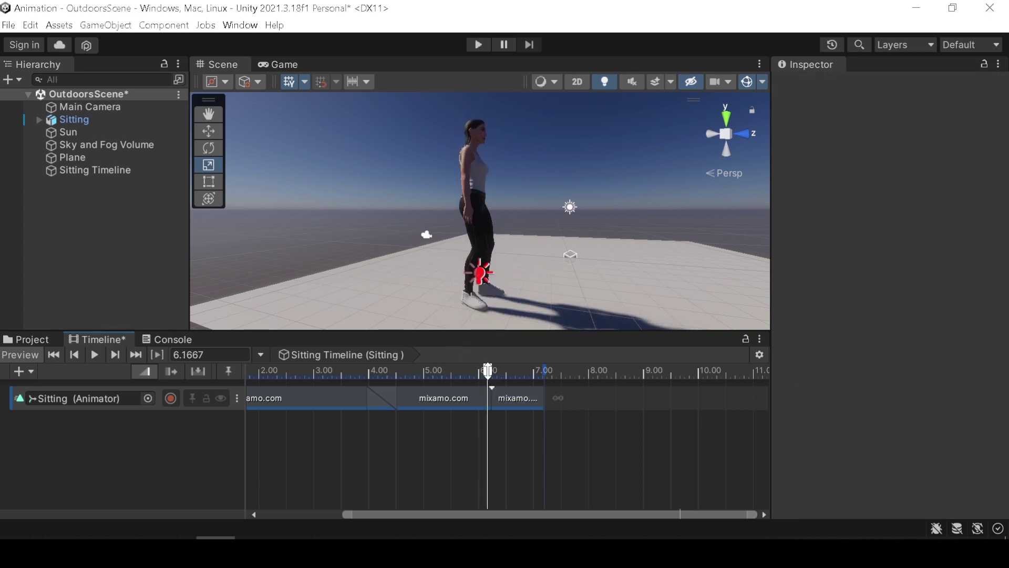
pyautogui.click(501, 371)
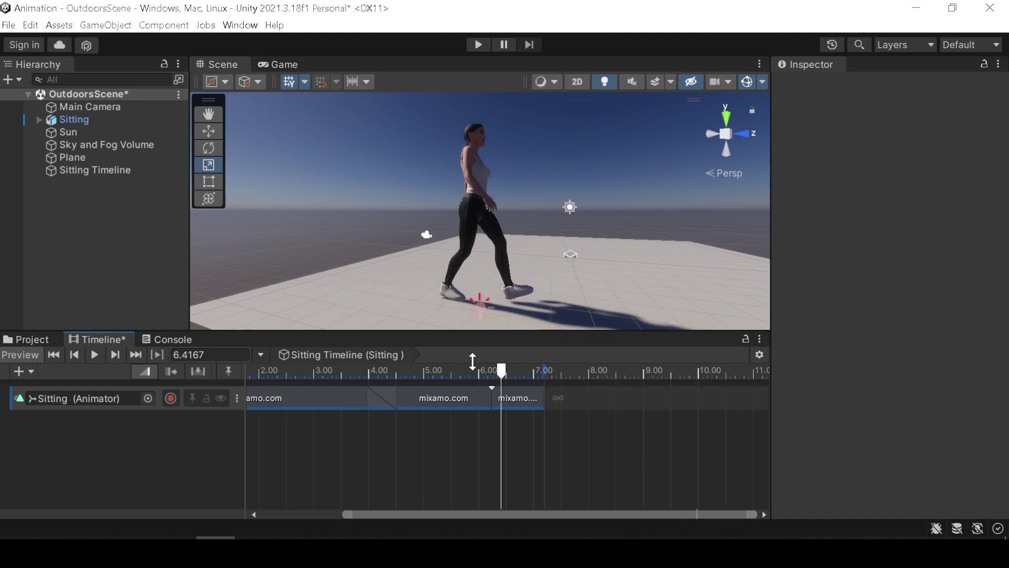
pyautogui.moveTo(501, 370); pyautogui.dragTo(490, 370)
pyautogui.click(602, 398)
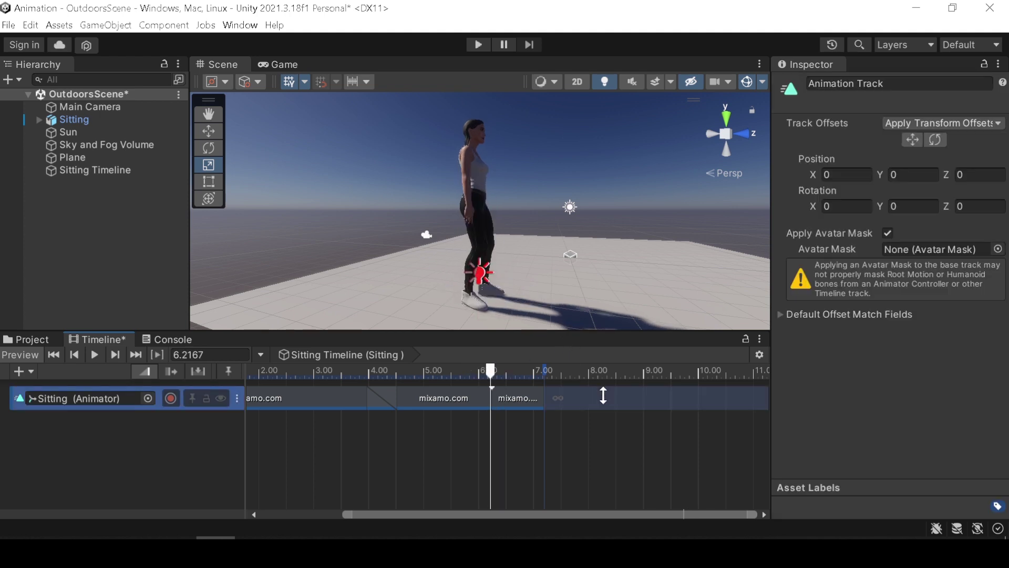
pyautogui.click(487, 283)
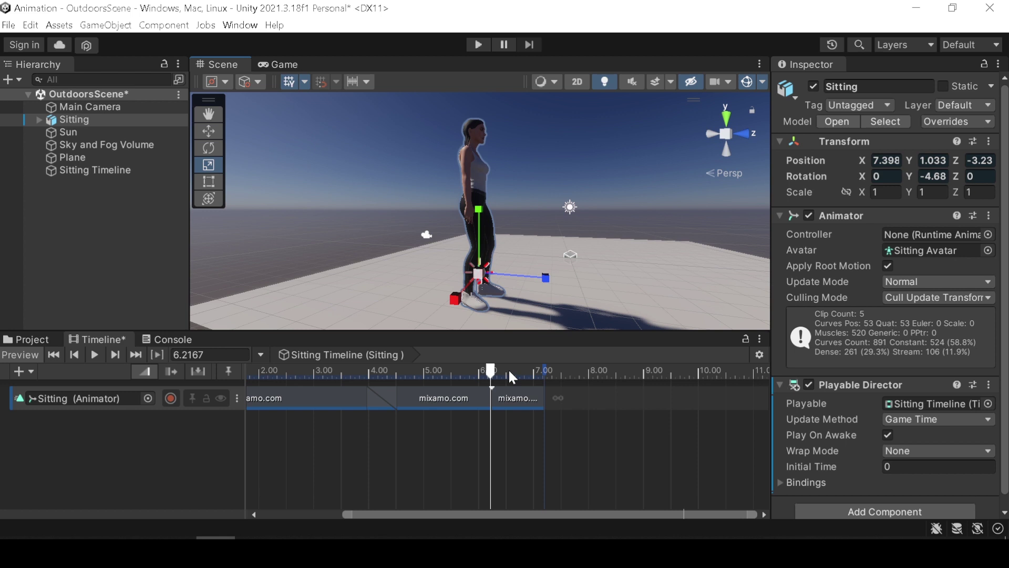
pyautogui.moveTo(491, 368); pyautogui.dragTo(510, 411)
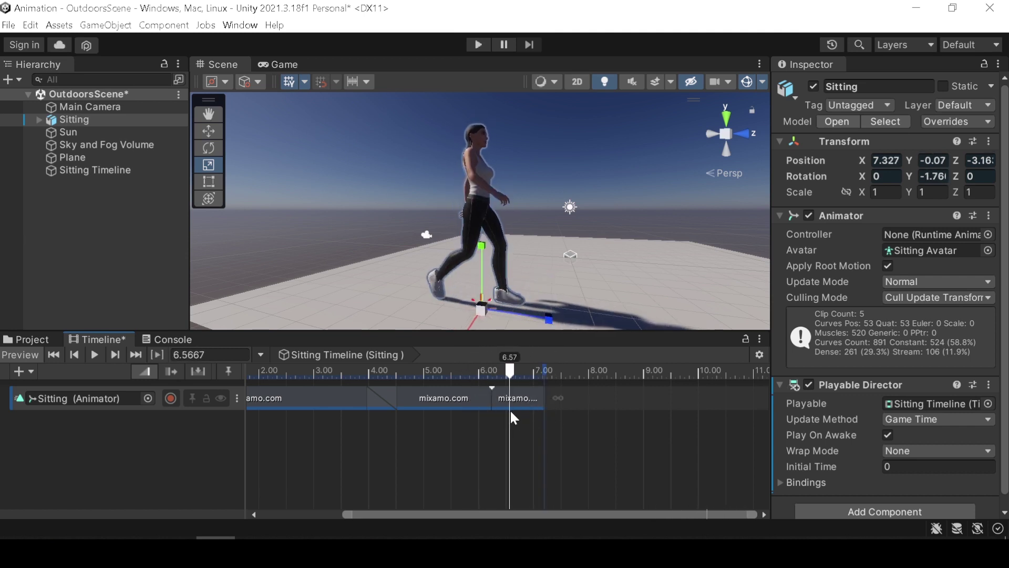
# Delete the third clip from the Sitting track and add a different mixamo.com animation clip in its place.
pyautogui.click(512, 393)
pyautogui.press('Delete')
pyautogui.rightClick(513, 396)
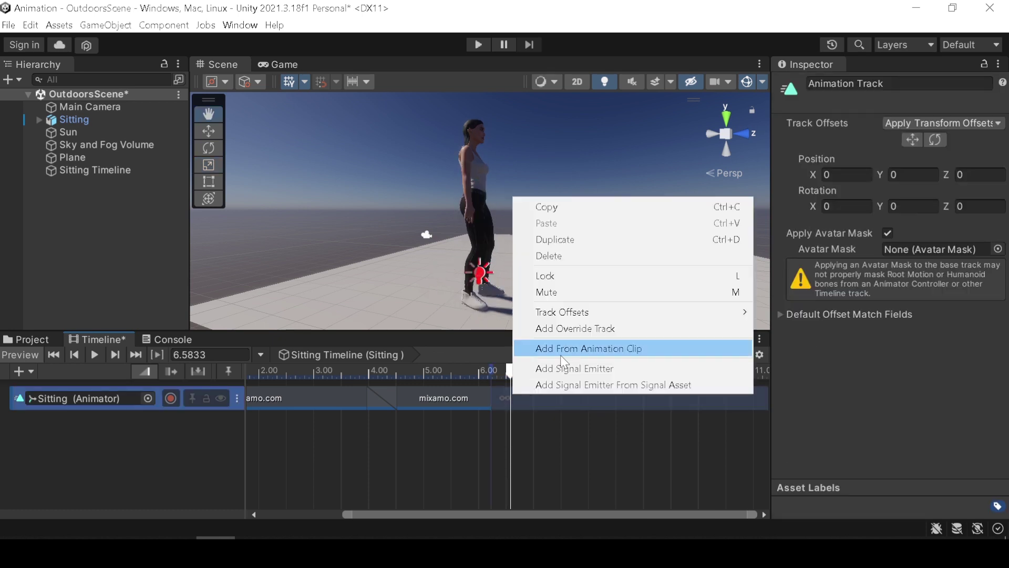
pyautogui.click(604, 346)
pyautogui.click(613, 366)
pyautogui.click(782, 306)
pyautogui.doubleClick(721, 306)
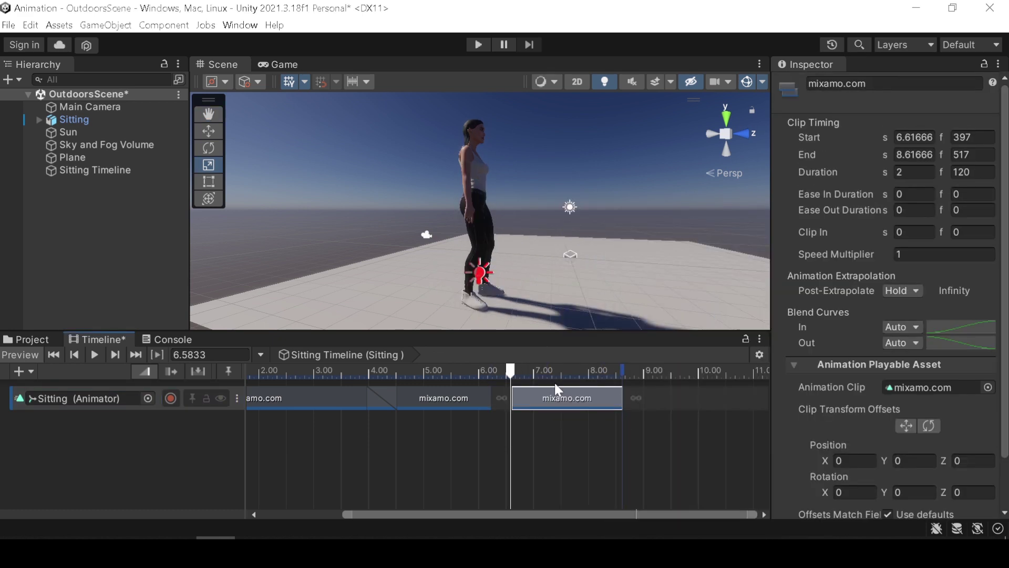
# Position the new clip directly behind Sit To Stand at about 6.23 seconds and match its offsets to the previous clip.
pyautogui.moveTo(551, 396); pyautogui.dragTo(531, 398)
pyautogui.rightClick(530, 399)
pyautogui.click(585, 338)
# Adjust the new clip's transform offset vertically so the character's feet rest on the plane.
pyautogui.click(905, 425)
pyautogui.moveTo(477, 213); pyautogui.dragTo(474, 247)
pyautogui.moveTo(503, 395); pyautogui.dragTo(532, 395)
pyautogui.rightClick(526, 288)
pyautogui.press('f')
pyautogui.click(493, 371)
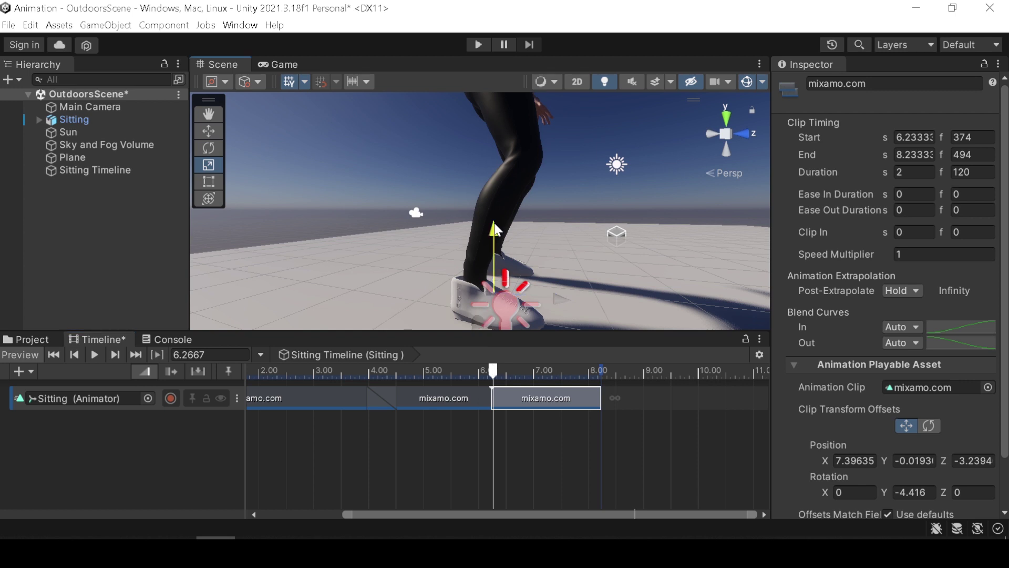
pyautogui.moveTo(493, 233); pyautogui.dragTo(494, 226)
# Overlap the new clip's start with the end of Sit To Stand to blend them, and scrub through the transition.
pyautogui.moveTo(526, 391); pyautogui.dragTo(513, 390)
pyautogui.moveTo(493, 374); pyautogui.dragTo(582, 377)
pyautogui.press('f')
# Add the mixamo.com clip from Pistol Walk.fbx to the end of the Sitting track.
pyautogui.rightClick(610, 392)
pyautogui.click(690, 347)
pyautogui.doubleClick(912, 288)
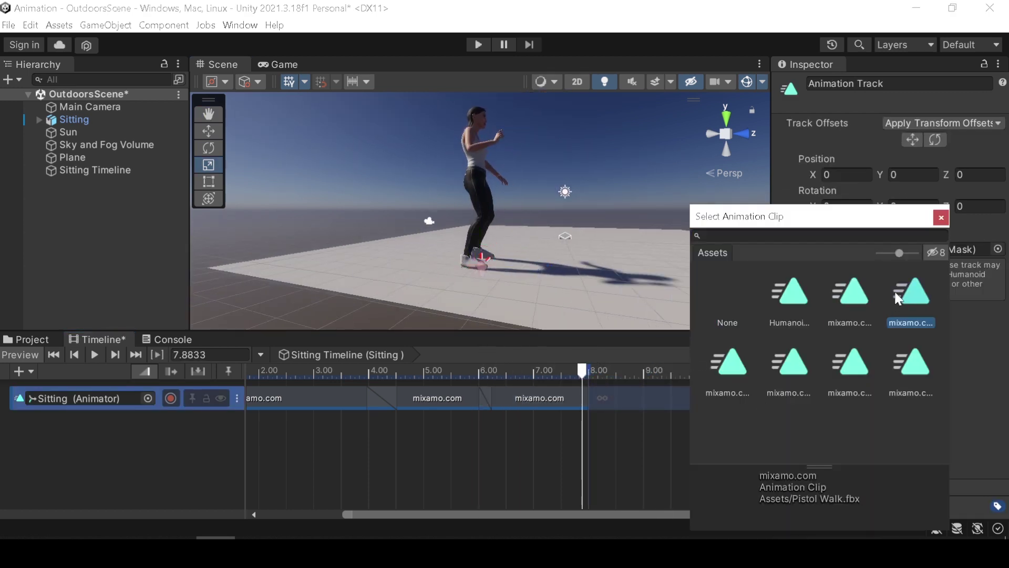
# Extend the Pistol Walk clip to about 16.02 seconds and set its Loop option to On.
pyautogui.moveTo(651, 398); pyautogui.dragTo(708, 401)
pyautogui.scroll(-2, 808, 418)
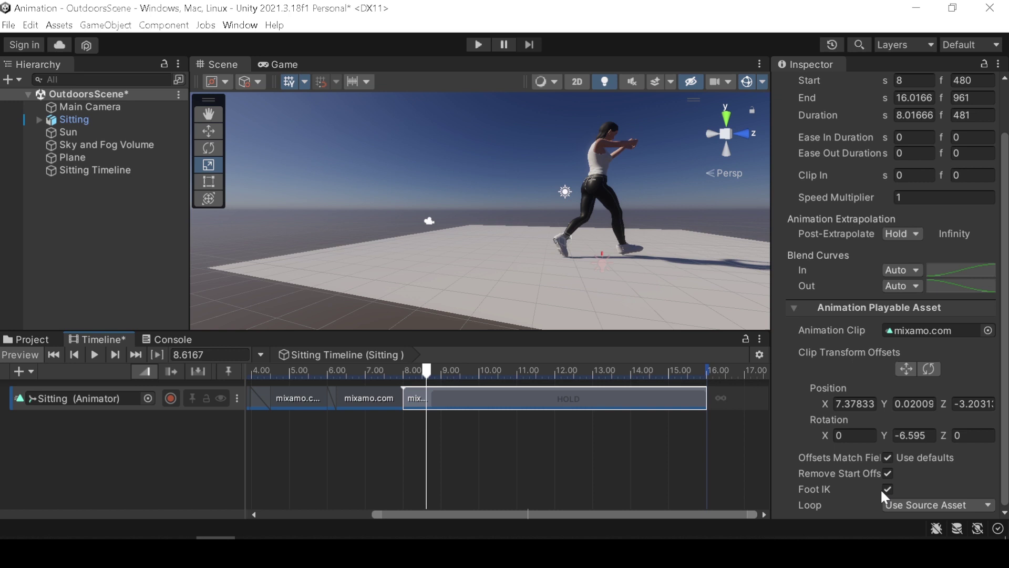
pyautogui.click(894, 504)
pyautogui.click(901, 499)
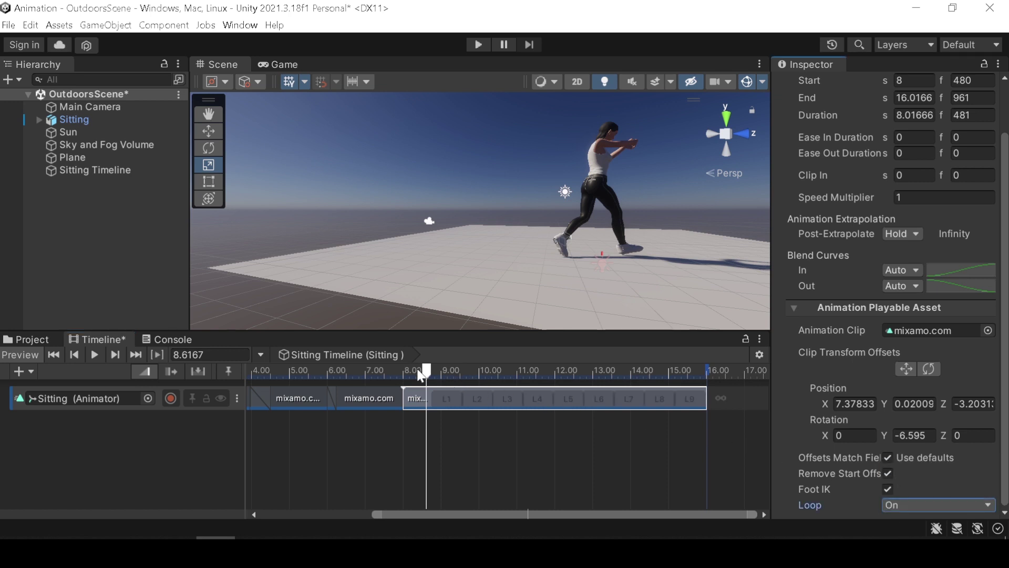
# Scrub through the looping Pistol Walk clip and overlap its start with the previous clip to blend them.
pyautogui.moveTo(423, 373); pyautogui.dragTo(520, 376)
pyautogui.scroll(-3, 519, 312)
pyautogui.scroll(-3, 632, 290)
pyautogui.moveTo(636, 270); pyautogui.dragTo(399, 307, button='middle')
pyautogui.moveTo(549, 378); pyautogui.dragTo(395, 437)
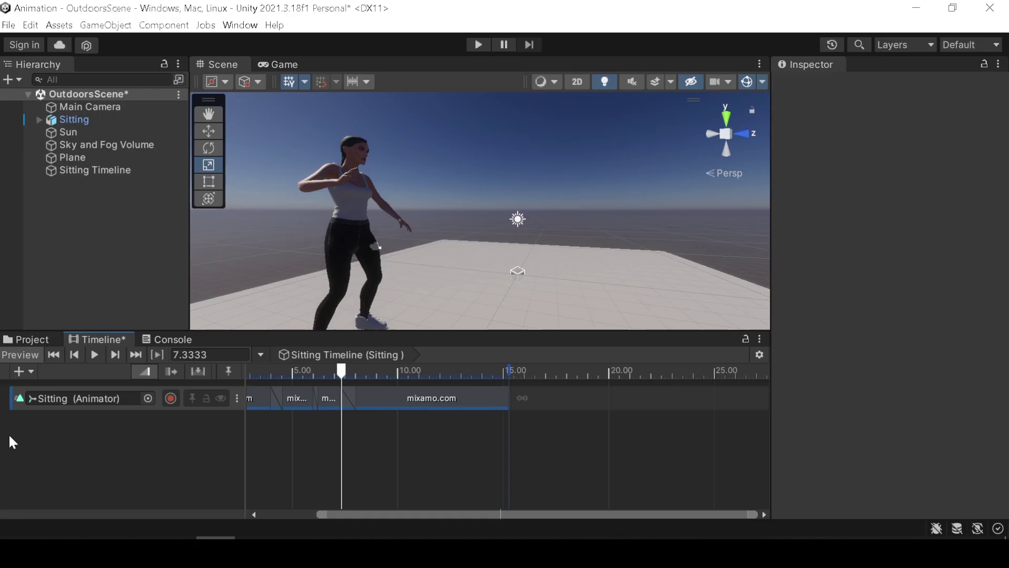
# Add an override track to the Sitting animation track and name it eyeblink.
pyautogui.rightClick(240, 396)
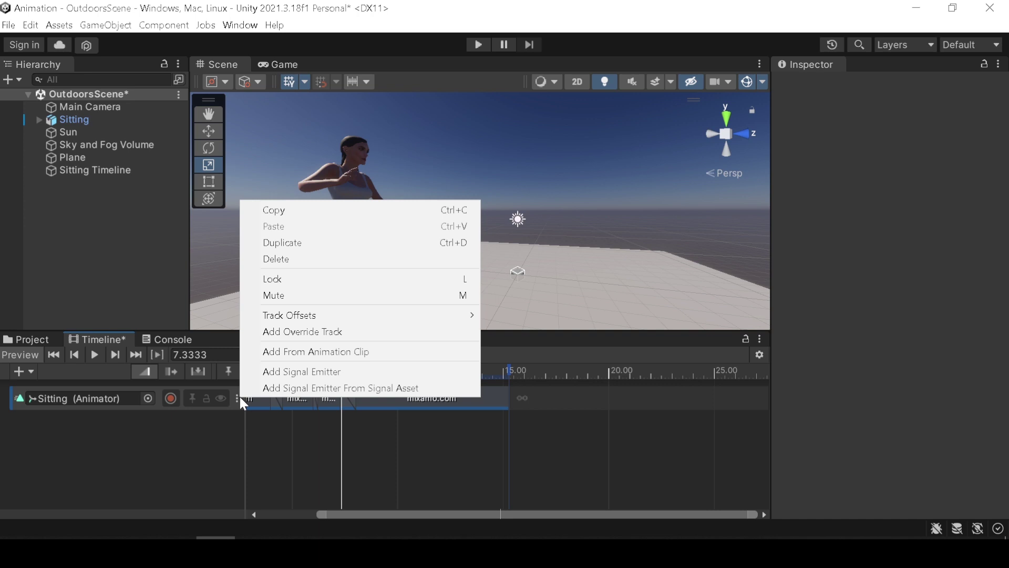
pyautogui.click(284, 330)
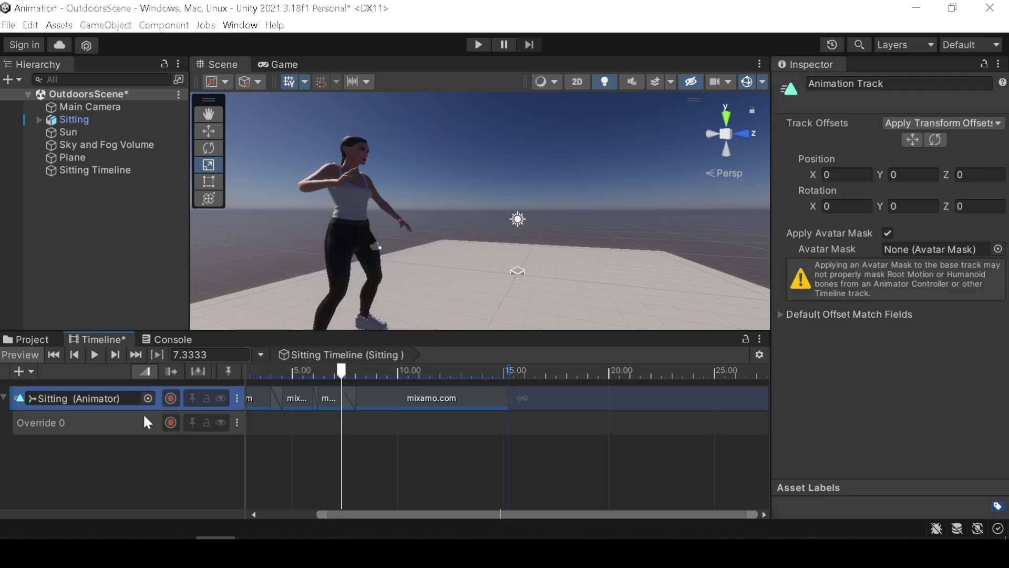
pyautogui.doubleClick(51, 424)
pyautogui.hotkey('ctrl', 'a')
pyautogui.write('eye')
# Start recording on the eyeblink track with the playhead at 0 seconds.
pyautogui.click(169, 422)
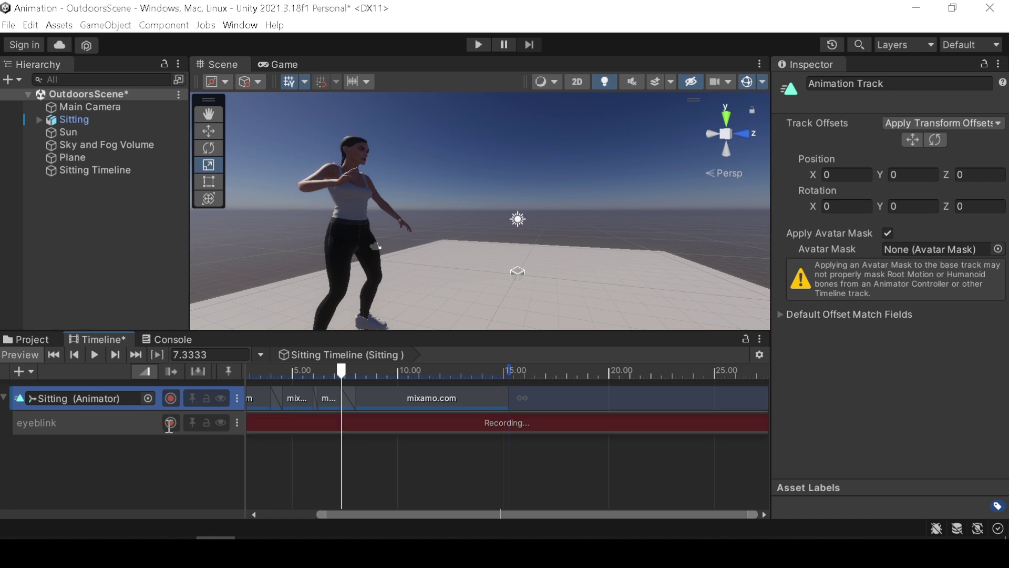
pyautogui.moveTo(327, 515); pyautogui.dragTo(140, 507)
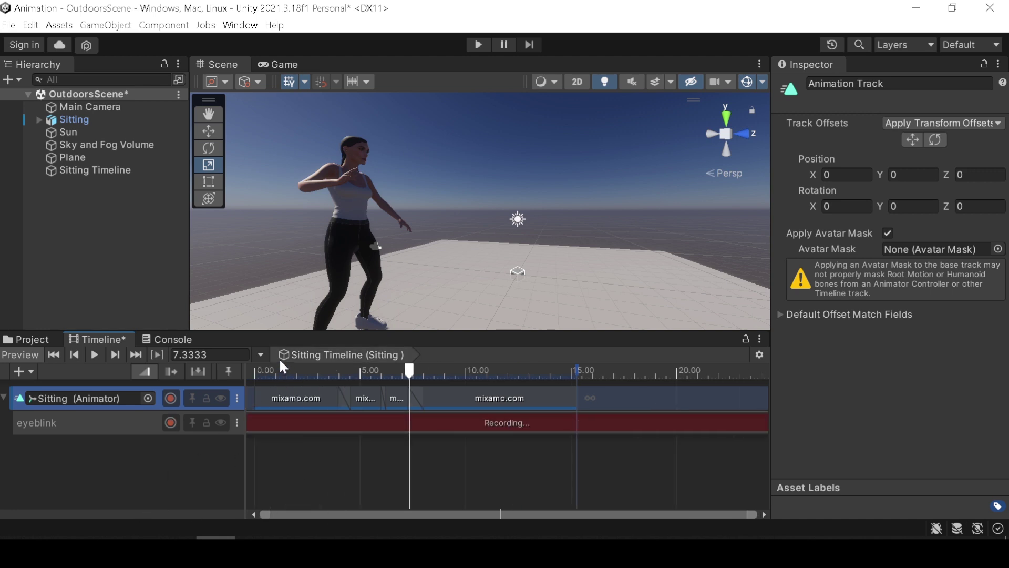
pyautogui.moveTo(260, 371); pyautogui.dragTo(235, 380)
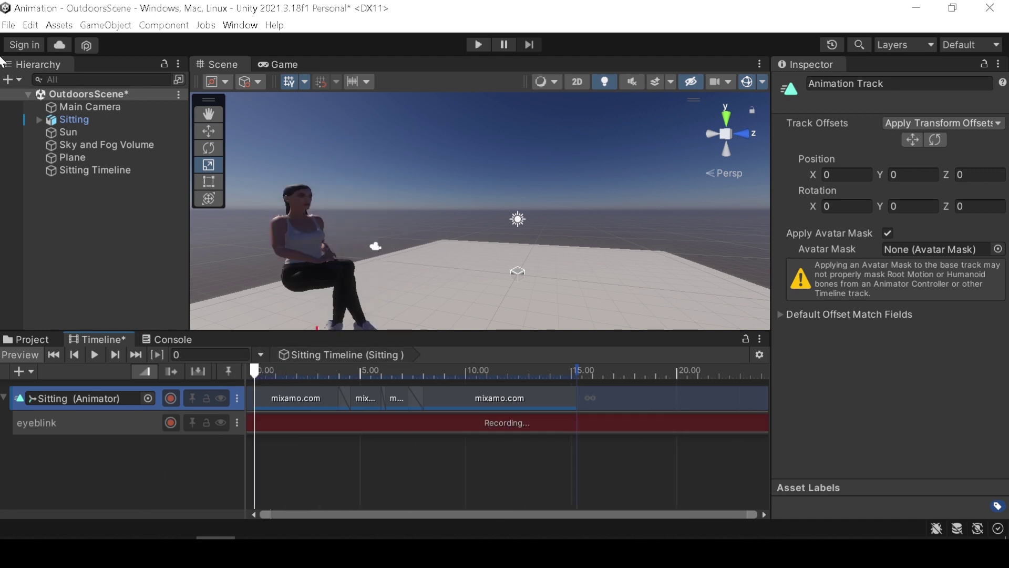
# Select the CC_Base_Body mesh under the Sitting character and expand its BlendShapes.
pyautogui.click(61, 116)
pyautogui.click(38, 119)
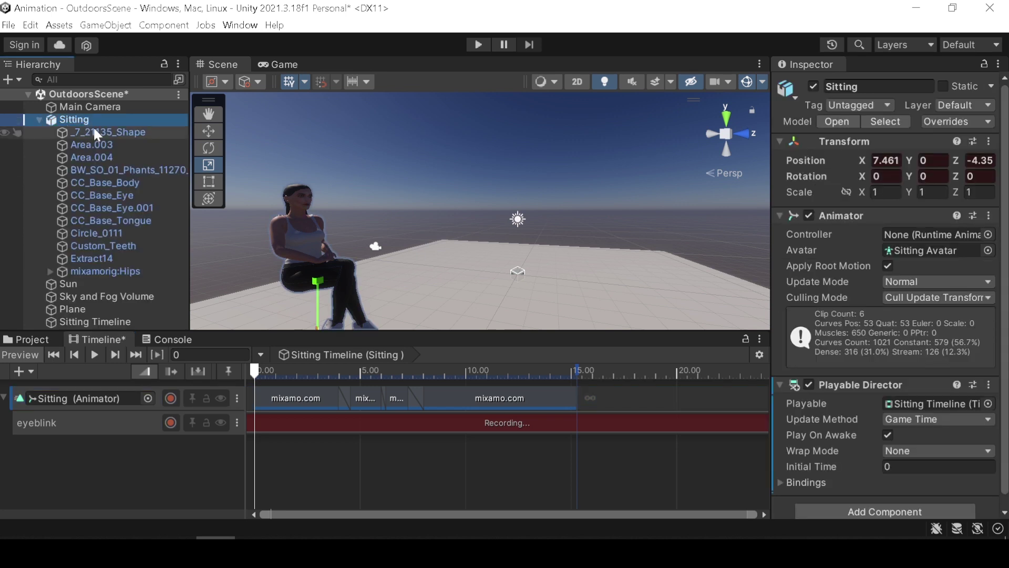
pyautogui.click(105, 182)
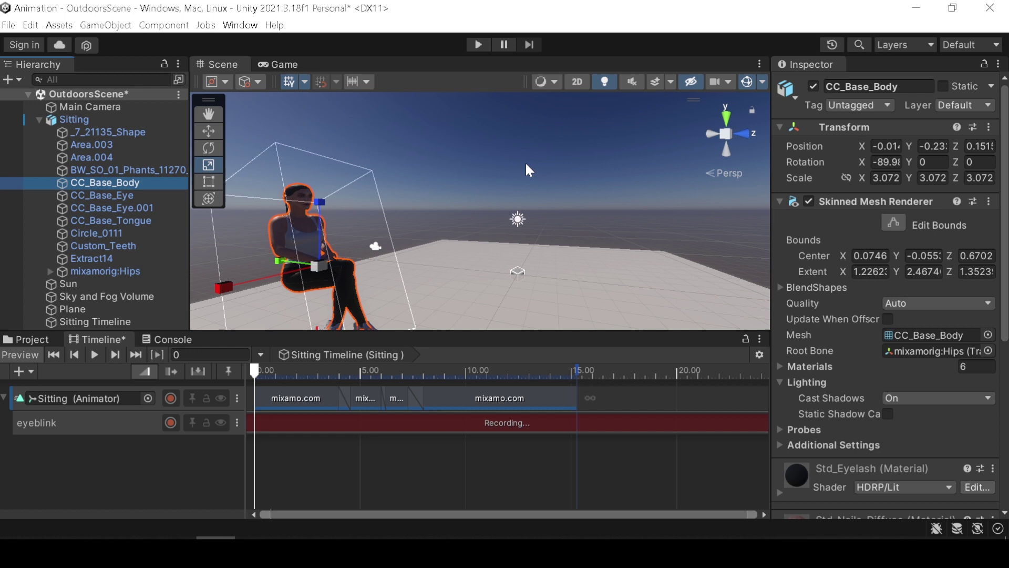
pyautogui.click(780, 288)
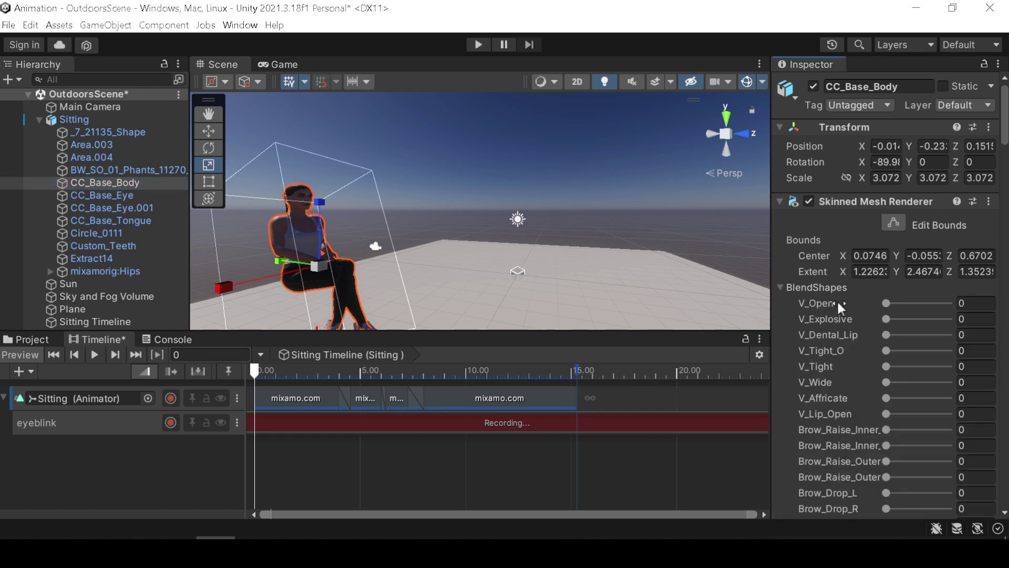
# Record Eye_Blink_L and Eye_Blink_R keyframes on the character's face at 0 seconds.
pyautogui.keyDown('alt'); pyautogui.moveTo(432, 234); pyautogui.dragTo(299, 231); pyautogui.keyUp('alt')
pyautogui.scroll(5, 485, 196)
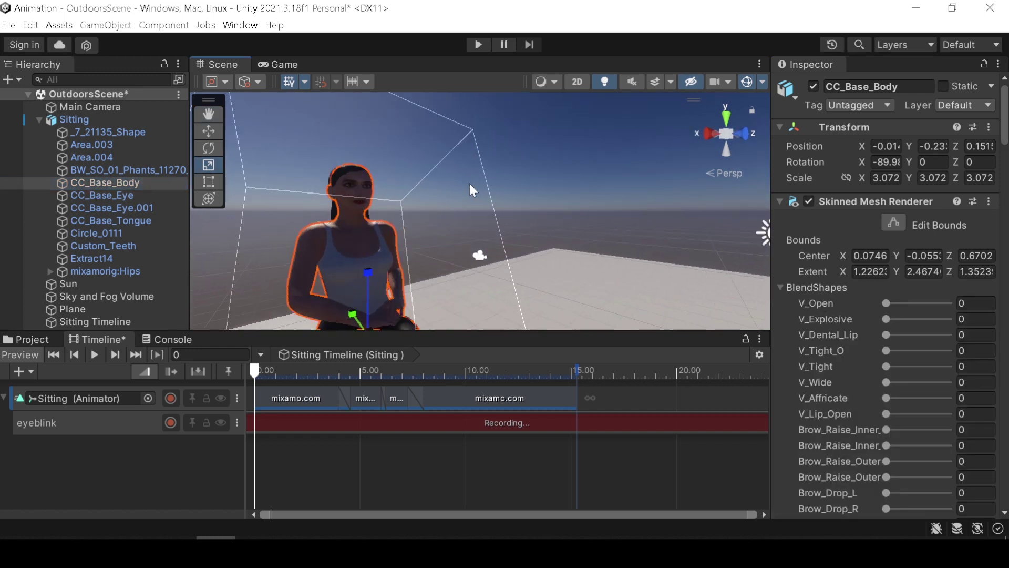
pyautogui.moveTo(469, 181); pyautogui.dragTo(628, 173, button='middle')
pyautogui.scroll(3, 394, 185)
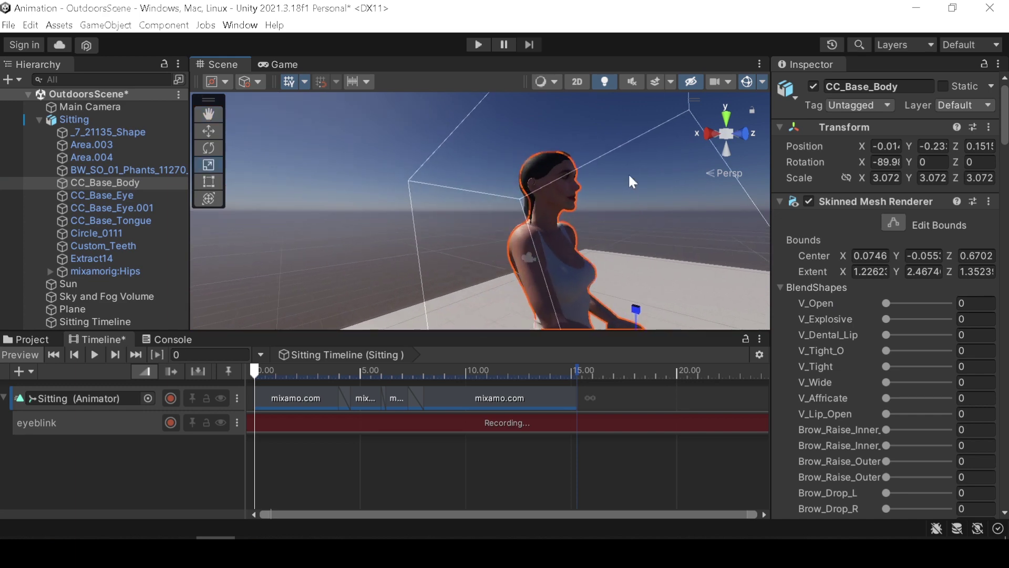
pyautogui.moveTo(629, 173); pyautogui.dragTo(449, 197, button='right')
pyautogui.keyDown('alt'); pyautogui.moveTo(451, 203); pyautogui.dragTo(502, 207); pyautogui.keyUp('alt')
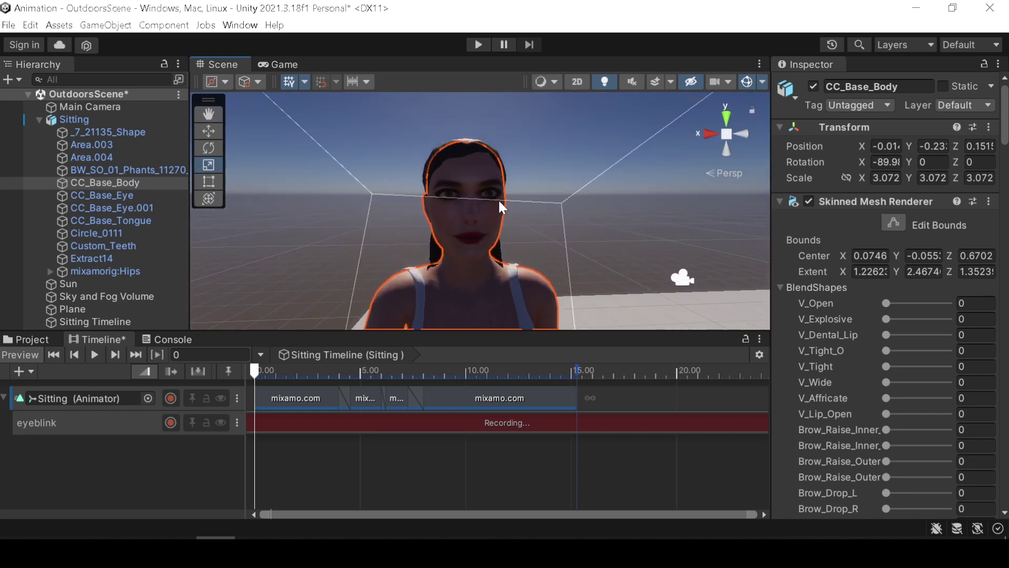
pyautogui.scroll(-3, 892, 390)
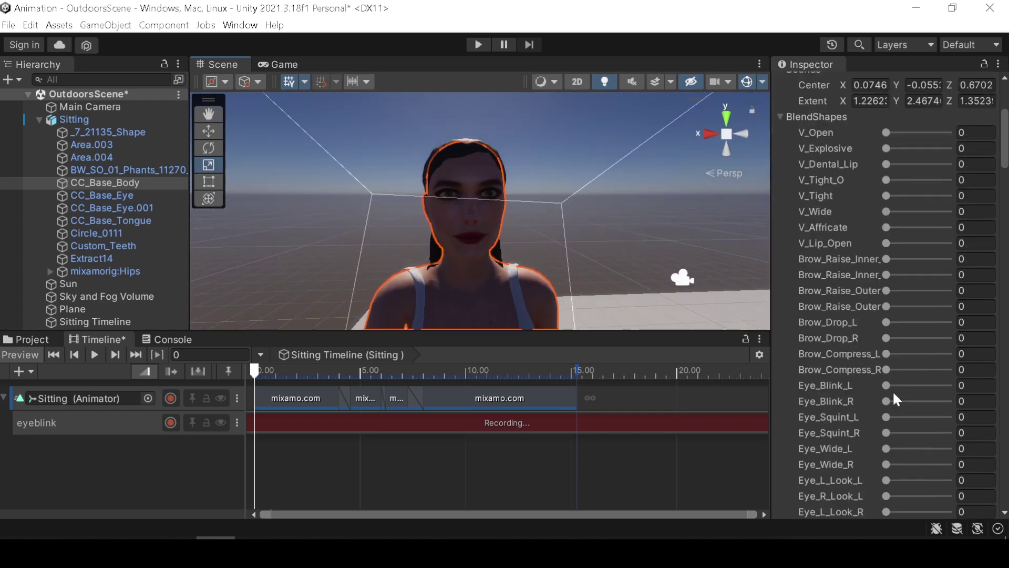
pyautogui.scroll(-1, 889, 398)
pyautogui.moveTo(858, 343)
pyautogui.mouseDown()
pyautogui.moveTo(876, 344)
pyautogui.moveTo(856, 343)
pyautogui.mouseUp()
pyautogui.moveTo(849, 359); pyautogui.dragTo(887, 362)
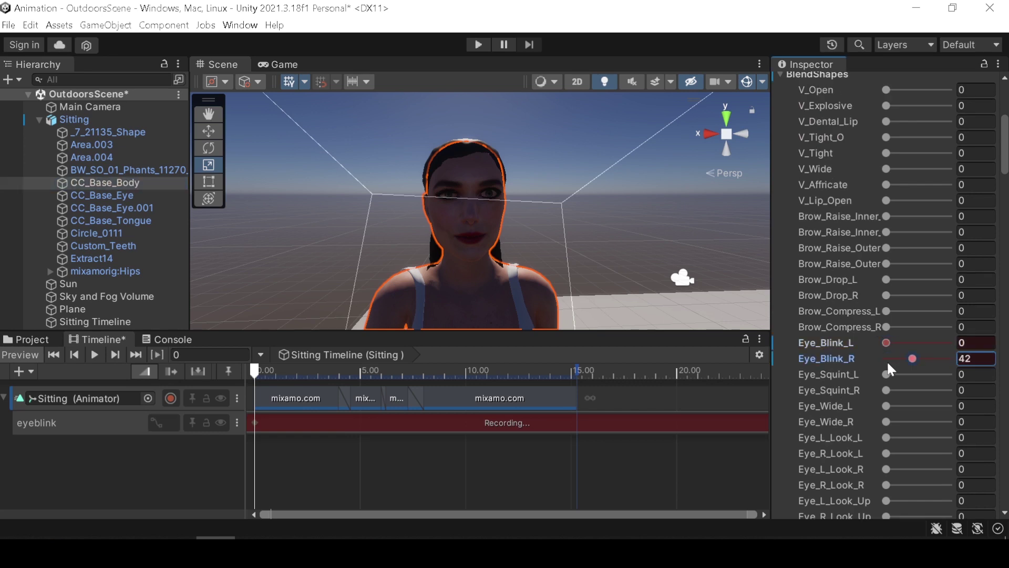
# Record another blink keyframe at about 1.55 seconds and set Eye_Blink_L and Eye_Blink_R to 100 at 2.25 seconds.
pyautogui.moveTo(273, 374); pyautogui.dragTo(317, 379)
pyautogui.moveTo(888, 343); pyautogui.dragTo(997, 364)
pyautogui.click(886, 359)
pyautogui.click(301, 373)
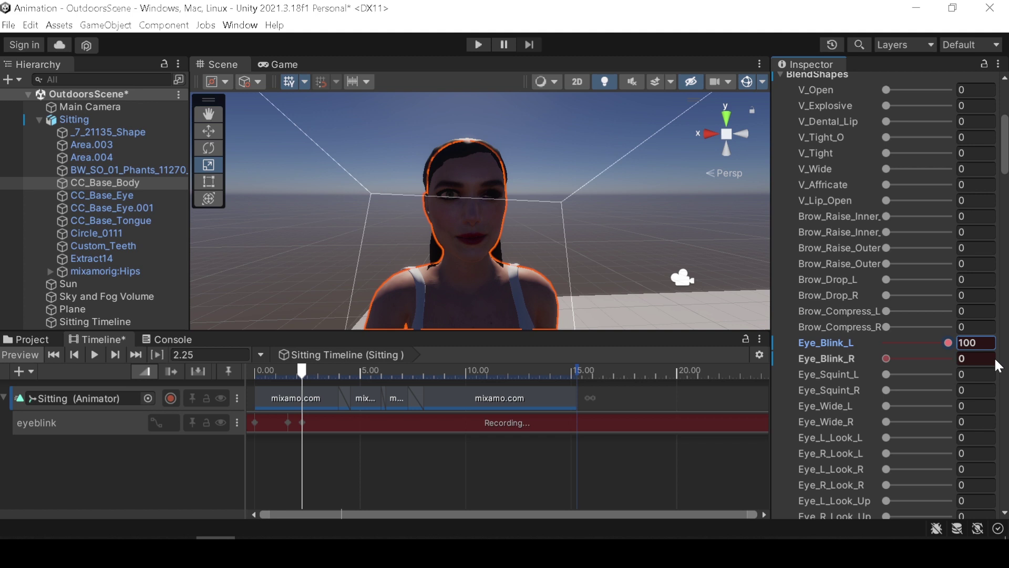
pyautogui.moveTo(887, 358); pyautogui.dragTo(980, 363)
# Set Eye_Blink_R and Eye_Blink_L to 0 at 2.85 seconds to reopen the eyes.
pyautogui.moveTo(302, 373); pyautogui.dragTo(315, 373)
pyautogui.moveTo(948, 358); pyautogui.dragTo(884, 358)
pyautogui.moveTo(948, 342); pyautogui.dragTo(920, 343)
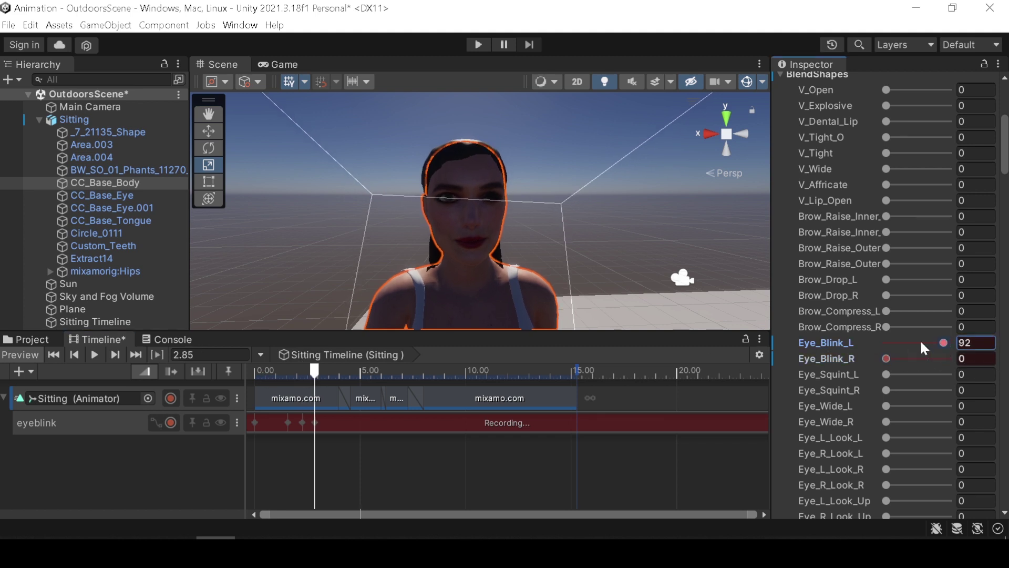
# Stop recording the blink and convert the eyeblink track to a clip track.
pyautogui.click(169, 423)
pyautogui.rightClick(292, 416)
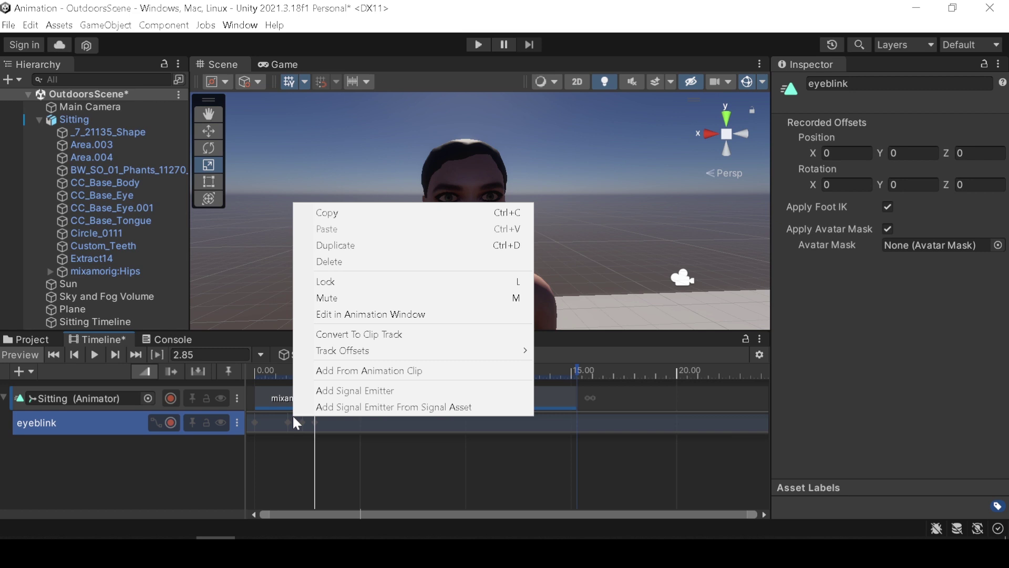
pyautogui.click(351, 334)
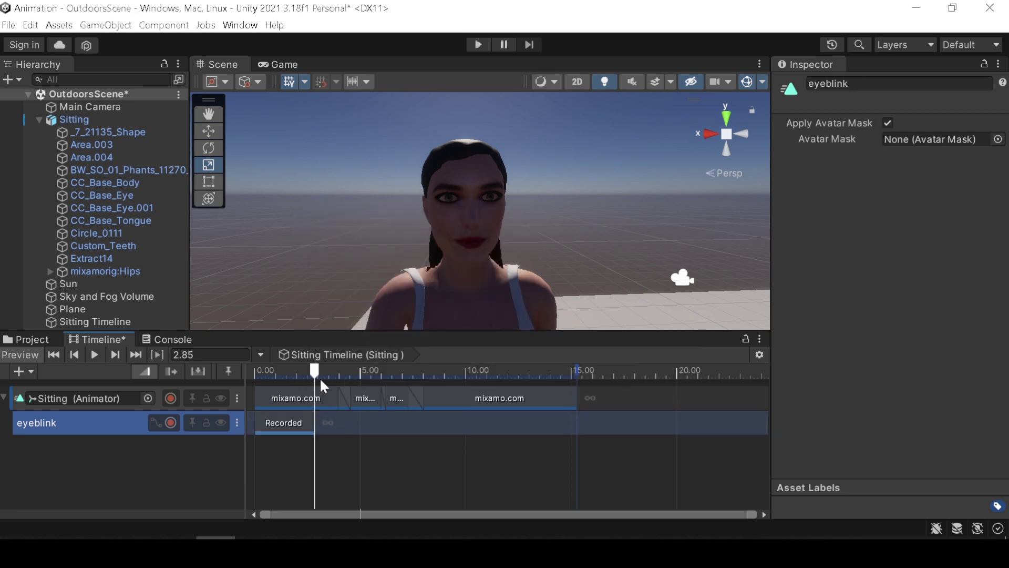
# Extend the recorded blink clip to 15.27 seconds, set its Loop option to On, and scrub to check the blinking.
pyautogui.click(295, 421)
pyautogui.moveTo(313, 420); pyautogui.dragTo(570, 419)
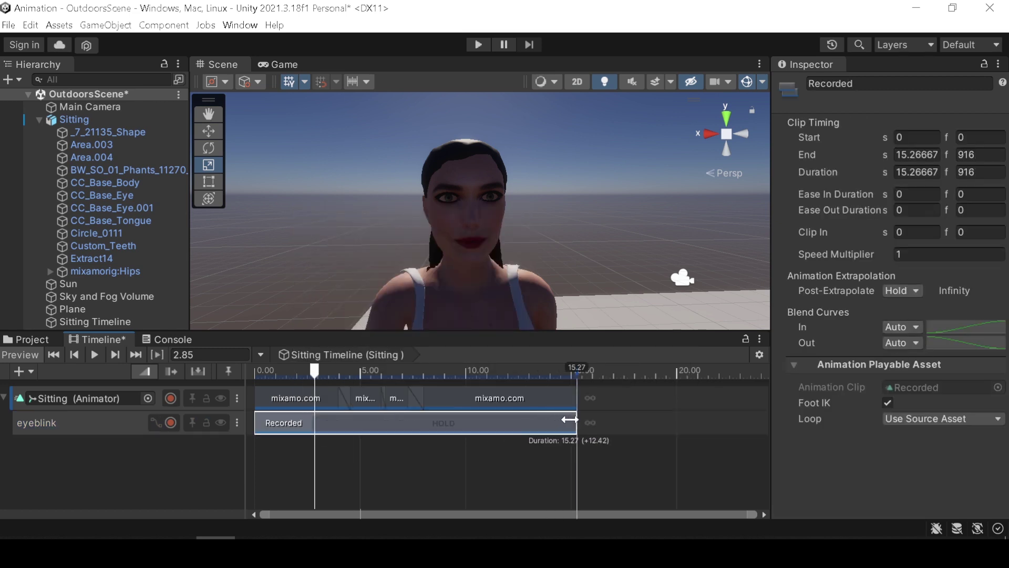
pyautogui.click(991, 419)
pyautogui.click(925, 439)
pyautogui.click(319, 371)
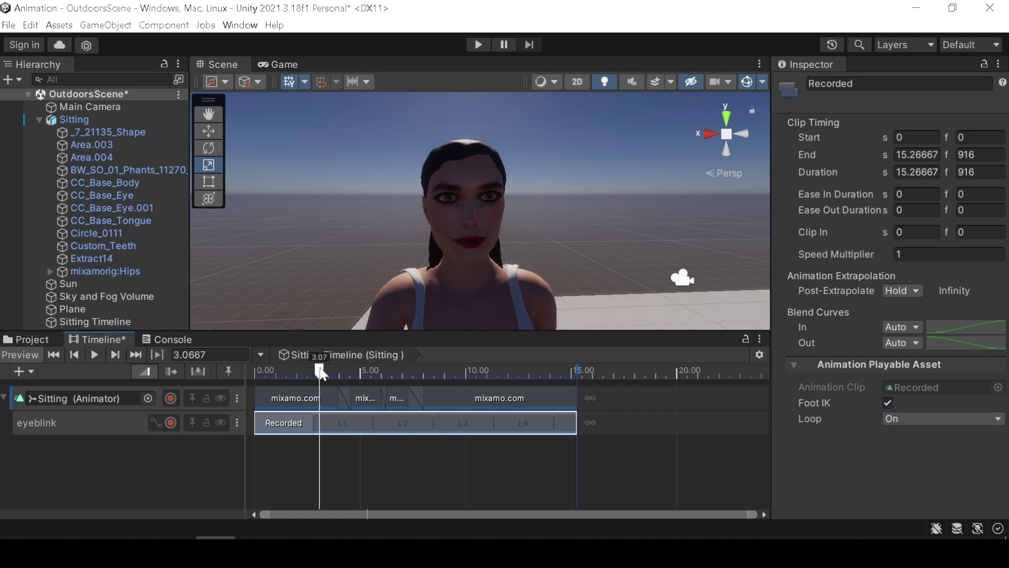
pyautogui.moveTo(320, 372); pyautogui.dragTo(349, 370)
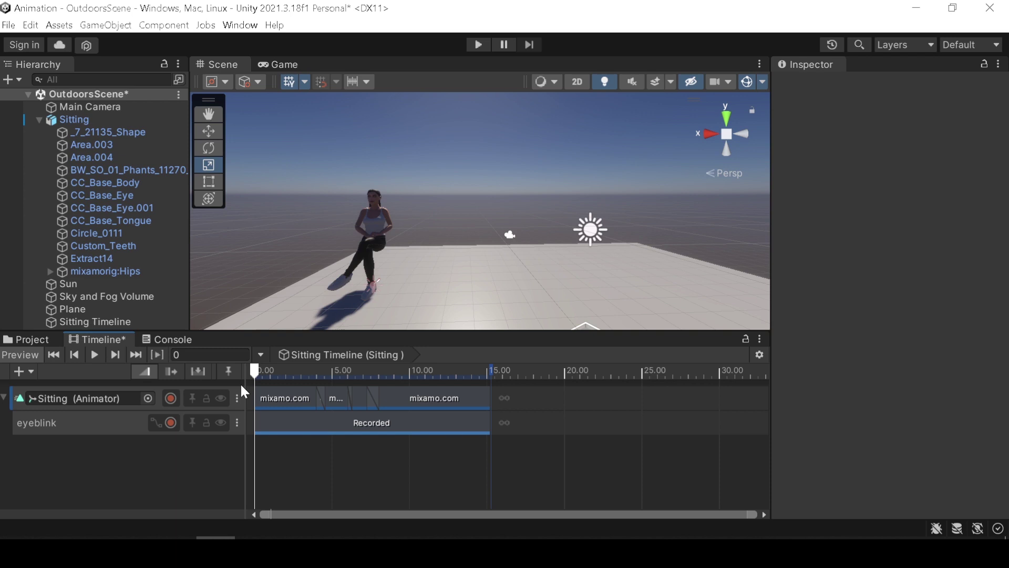
# Add a second override track named speaking to the Sitting track and start recording on it.
pyautogui.rightClick(242, 388)
pyautogui.click(241, 359)
pyautogui.doubleClick(52, 447)
pyautogui.write('speaking')
pyautogui.click(171, 447)
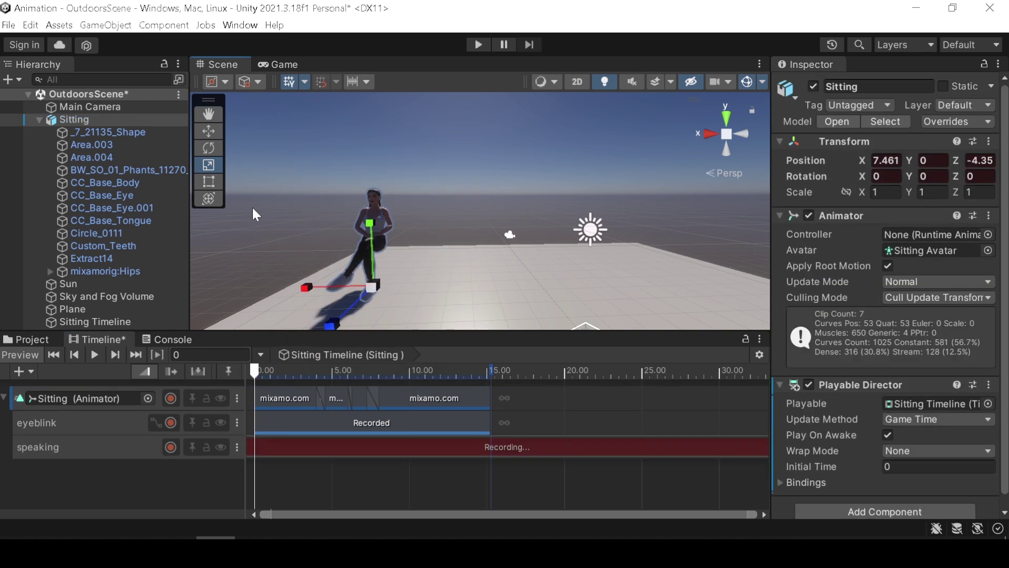
# Record mouth blend-shape keyframes for CC_Base_Body up to 5.4 seconds on the speaking track and turn them into a clip.
pyautogui.doubleClick(105, 182)
pyautogui.click(886, 413)
pyautogui.moveTo(886, 414); pyautogui.dragTo(952, 413)
pyautogui.click(293, 370)
pyautogui.moveTo(952, 414)
pyautogui.mouseDown()
pyautogui.moveTo(886, 413)
pyautogui.moveTo(947, 413)
pyautogui.mouseUp()
pyautogui.click(314, 370)
pyautogui.click(338, 370)
pyautogui.click(171, 446)
pyautogui.click(329, 449)
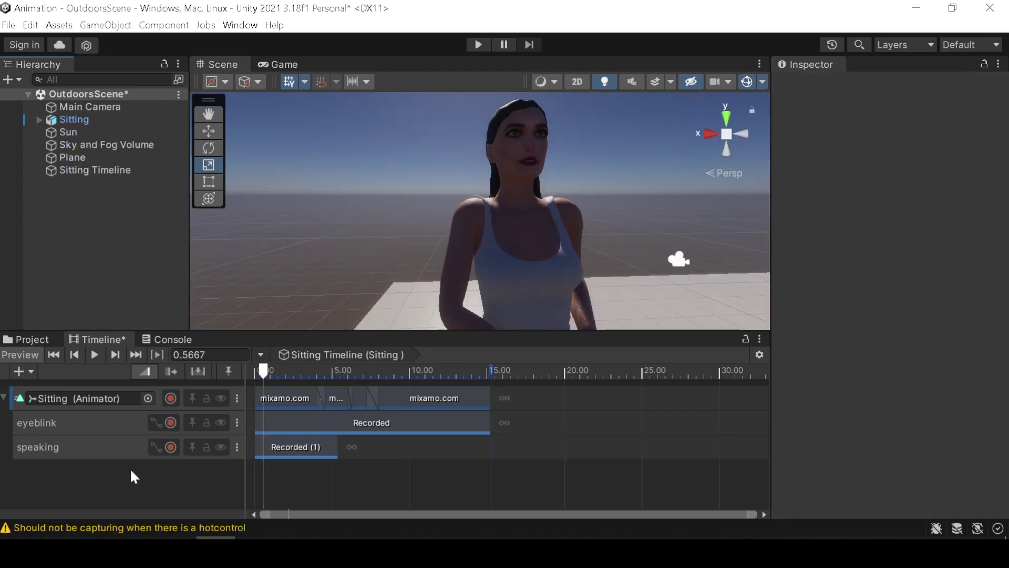
# Add an audio track to the Sitting Timeline.
pyautogui.rightClick(131, 471)
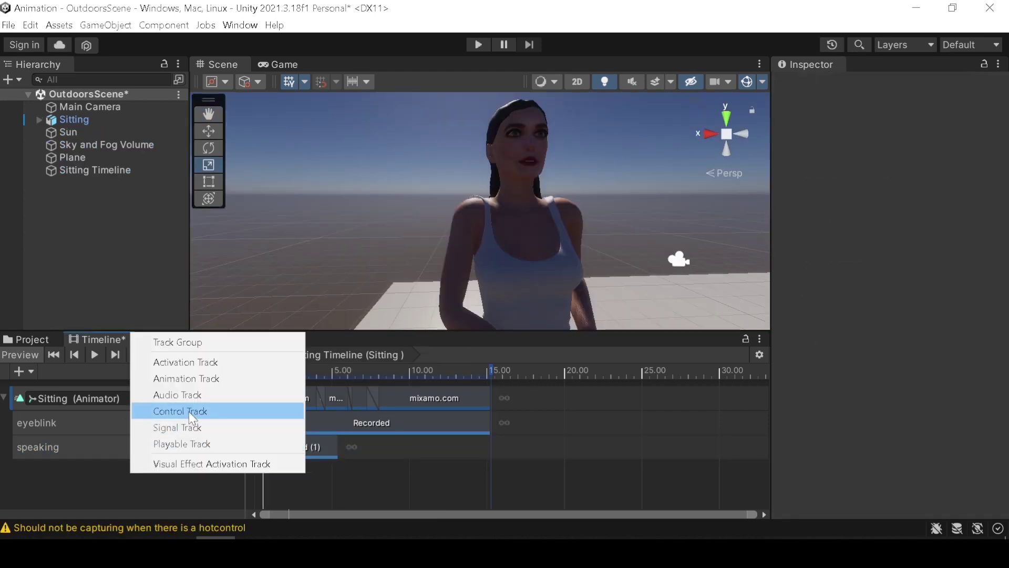
pyautogui.click(187, 395)
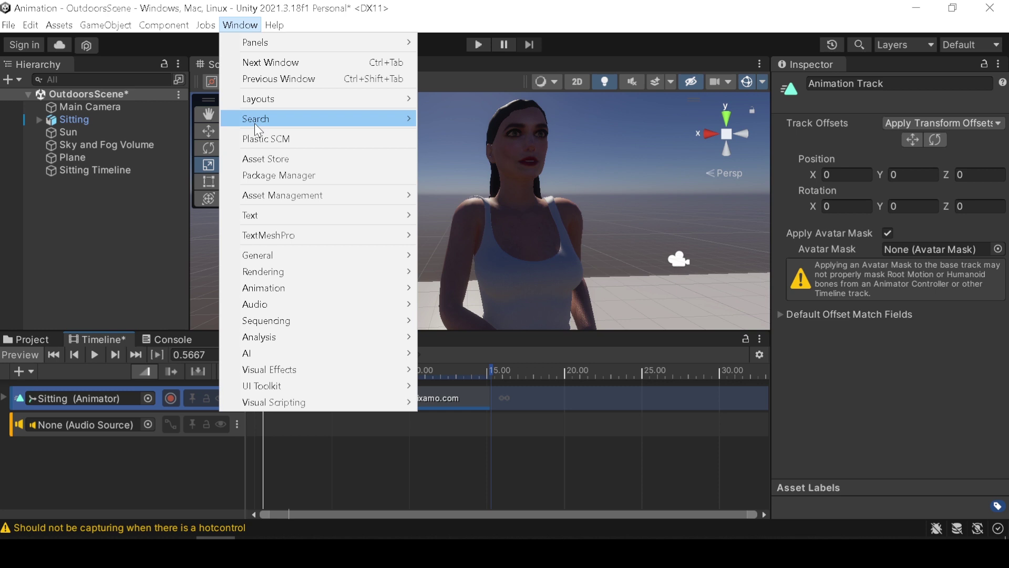
# Install the Cinematic Studio feature from the Unity Registry with Install Only, without resetting the Timeline package.
pyautogui.click(275, 175)
pyautogui.click(320, 93)
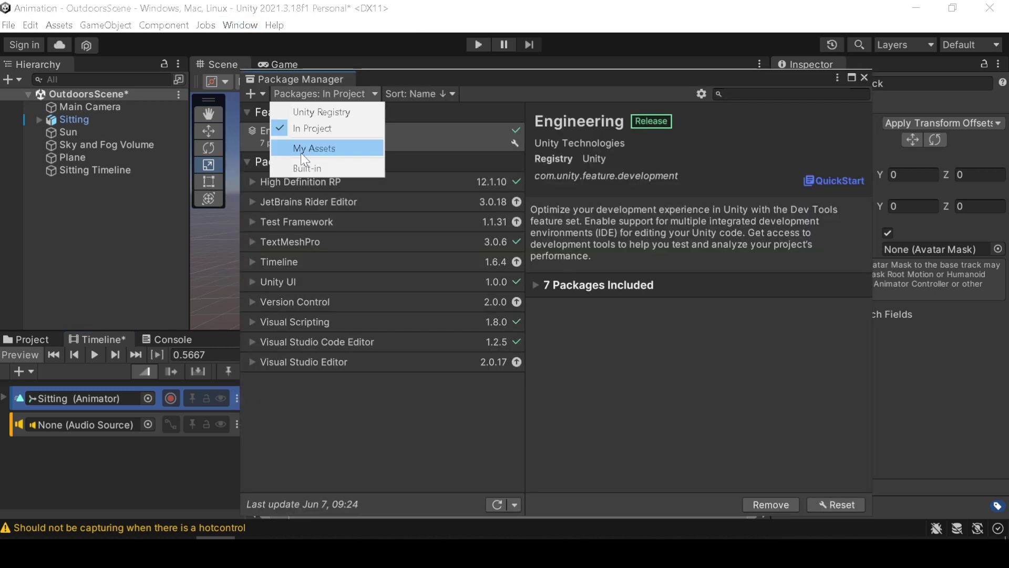
pyautogui.click(314, 112)
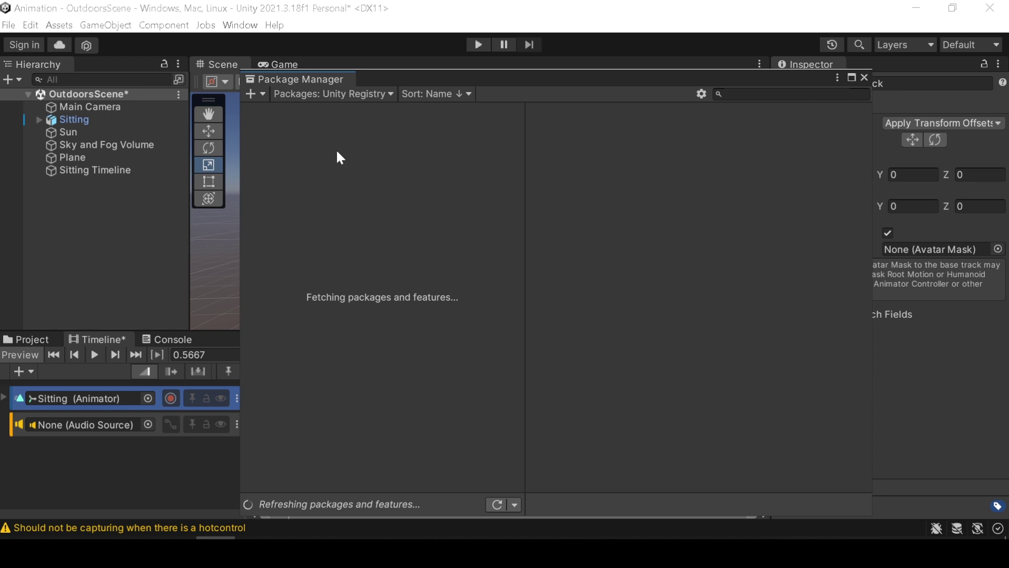
pyautogui.click(309, 253)
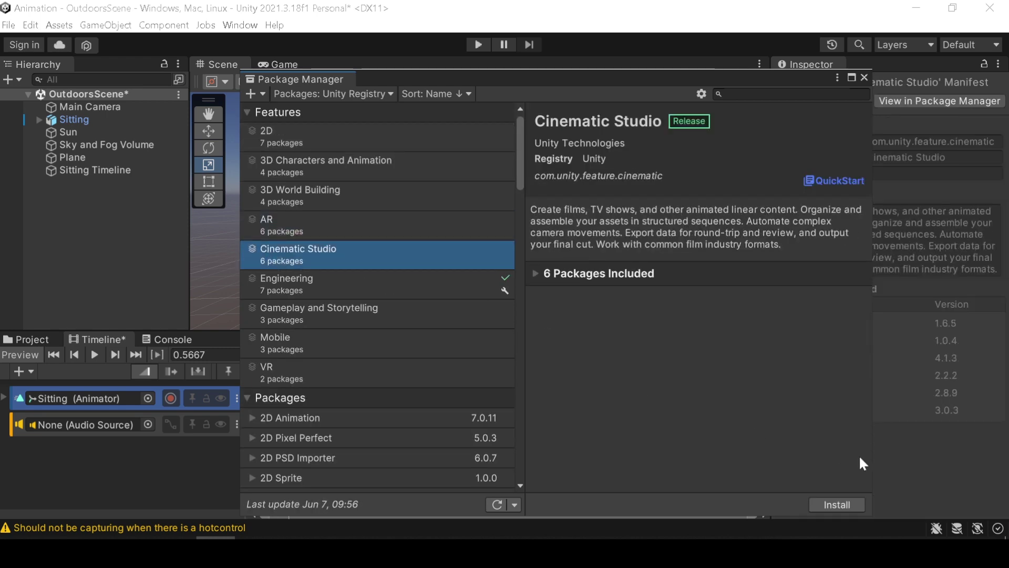
pyautogui.click(842, 502)
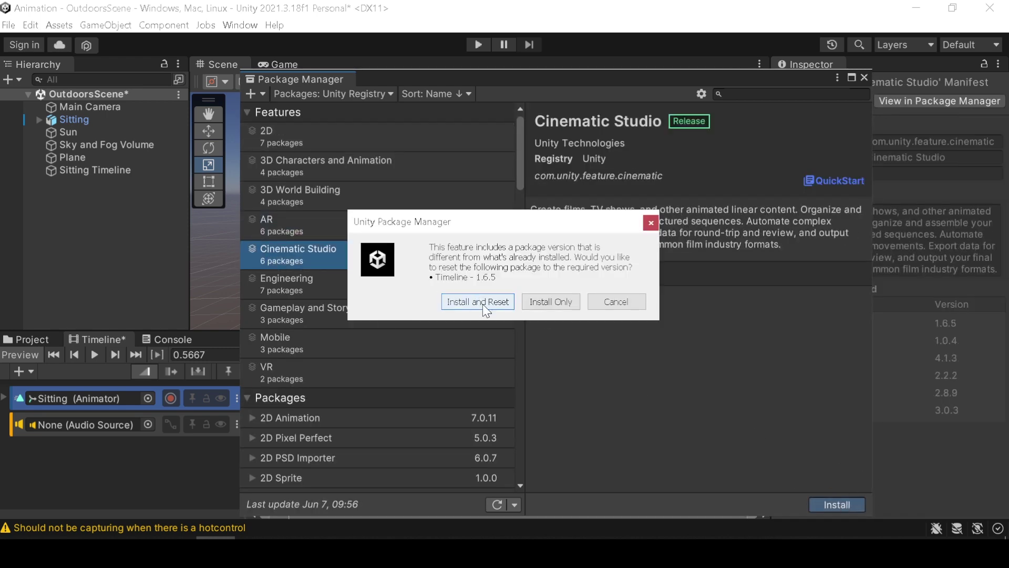
pyautogui.click(543, 299)
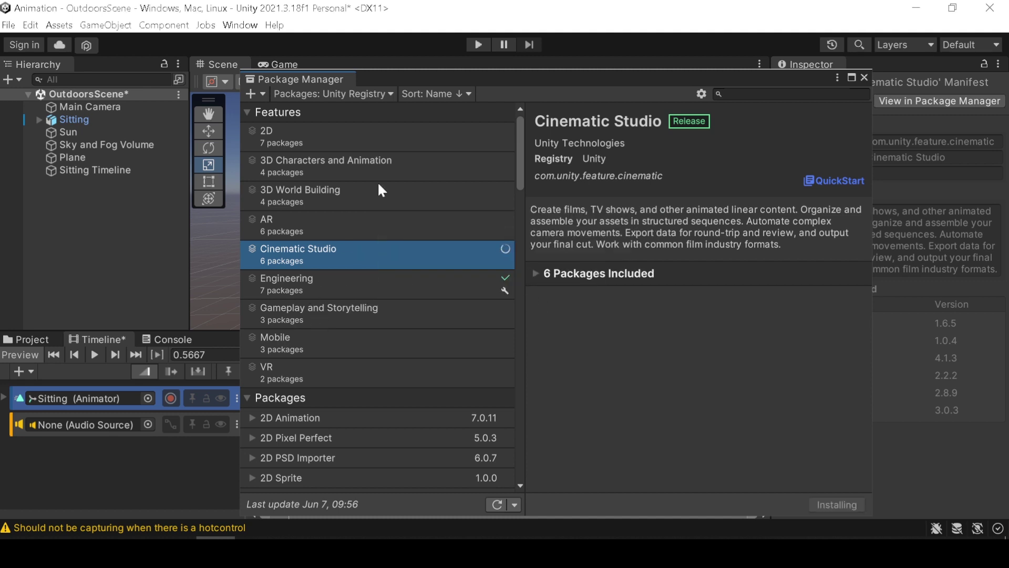
# Find the Recorder package in the Unity Registry list, unlock it, and close the package window.
pyautogui.click(803, 95)
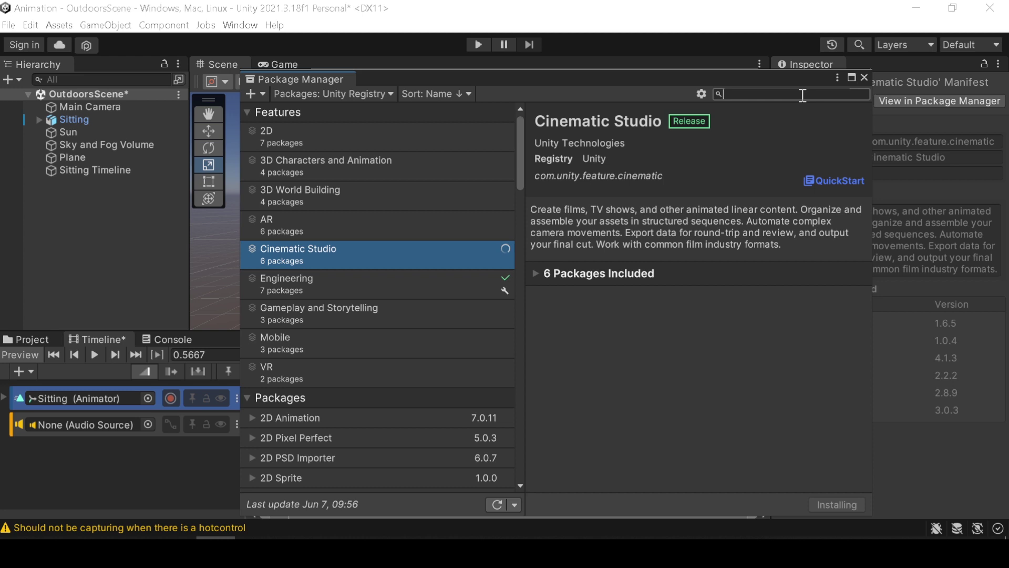
pyautogui.scroll(-15, 276, 357)
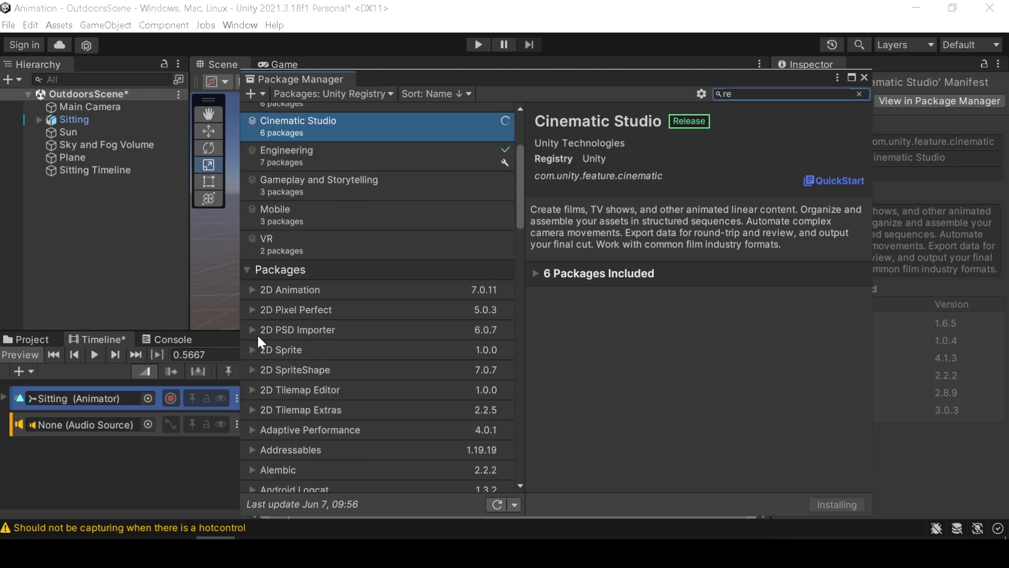
pyautogui.scroll(-5, 276, 357)
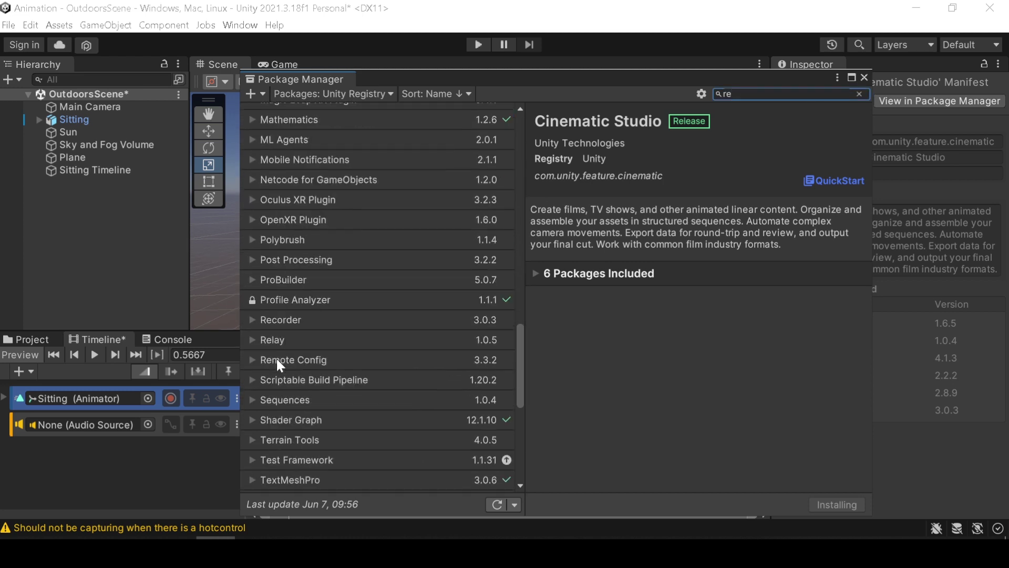
pyautogui.click(264, 323)
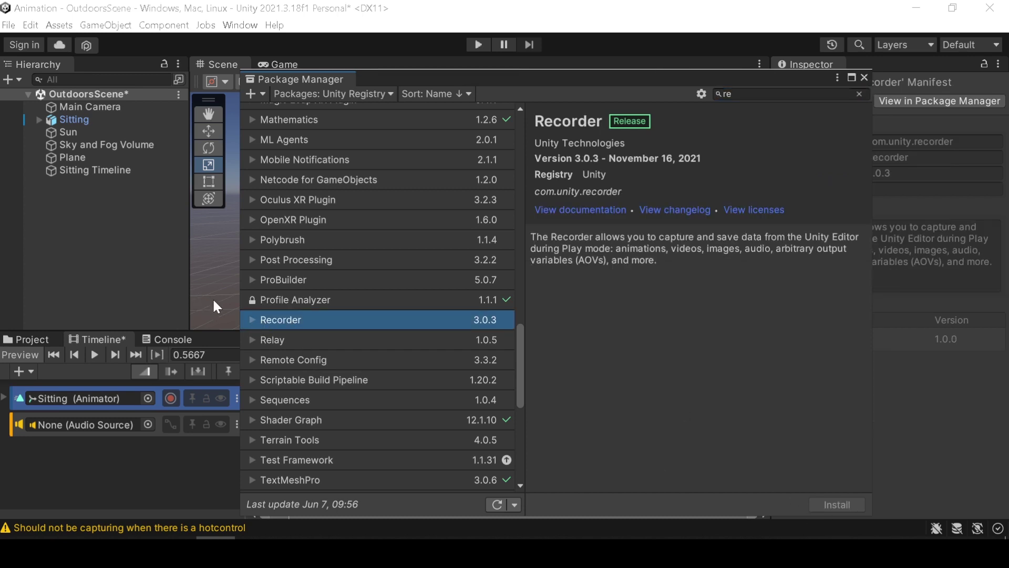
pyautogui.scroll(-10, 383, 280)
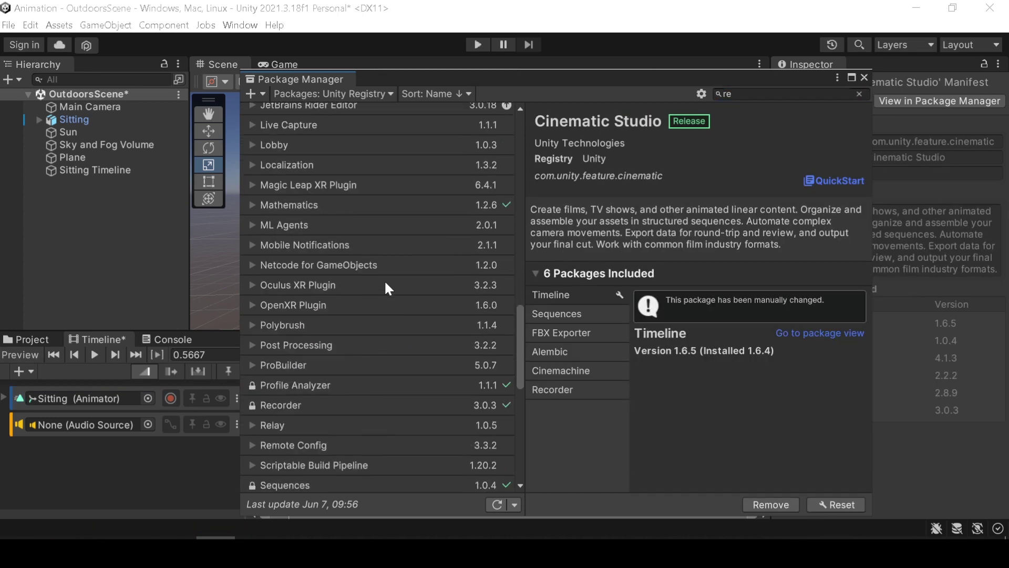
pyautogui.click(342, 283)
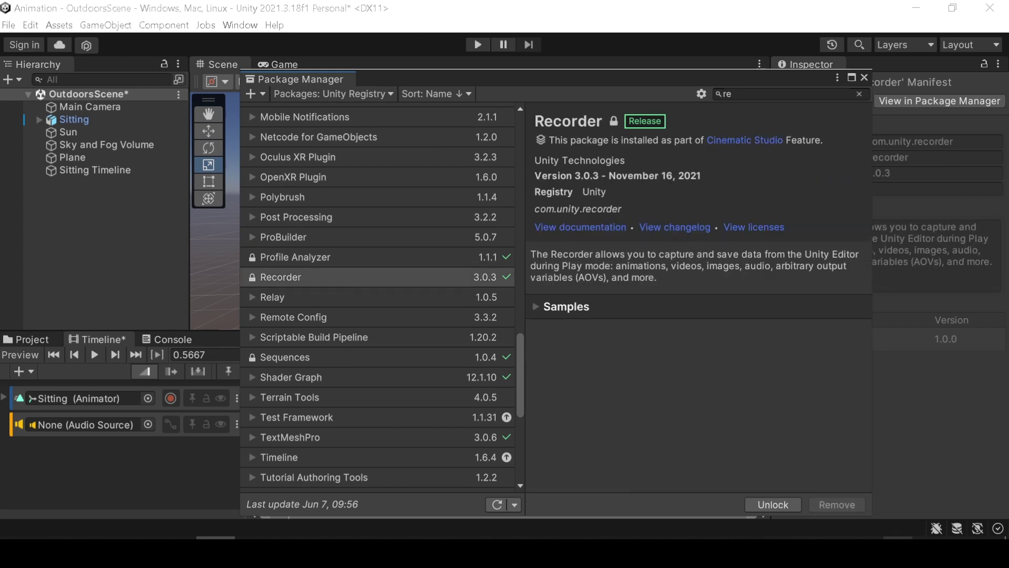
pyautogui.click(764, 506)
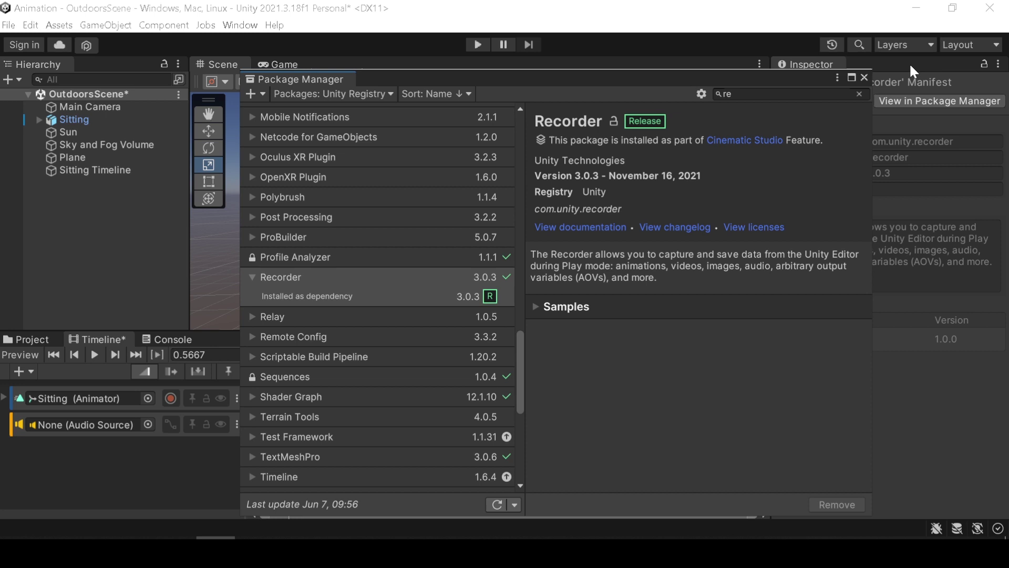
pyautogui.click(863, 79)
# Add a Cinemachine track to the Sitting Timeline and bind Main Camera to it as the Cinemachine Brain.
pyautogui.rightClick(114, 469)
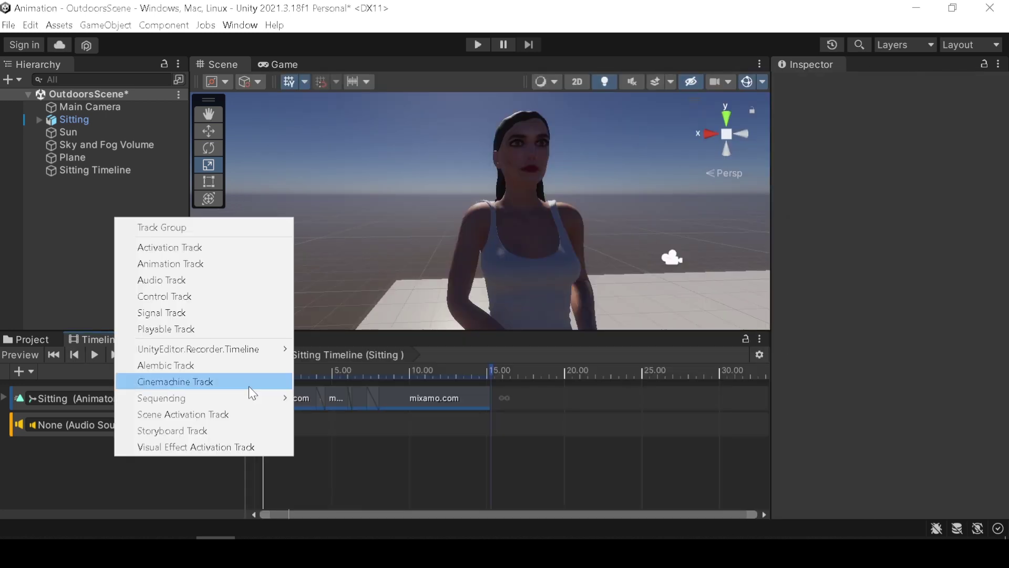
pyautogui.click(248, 387)
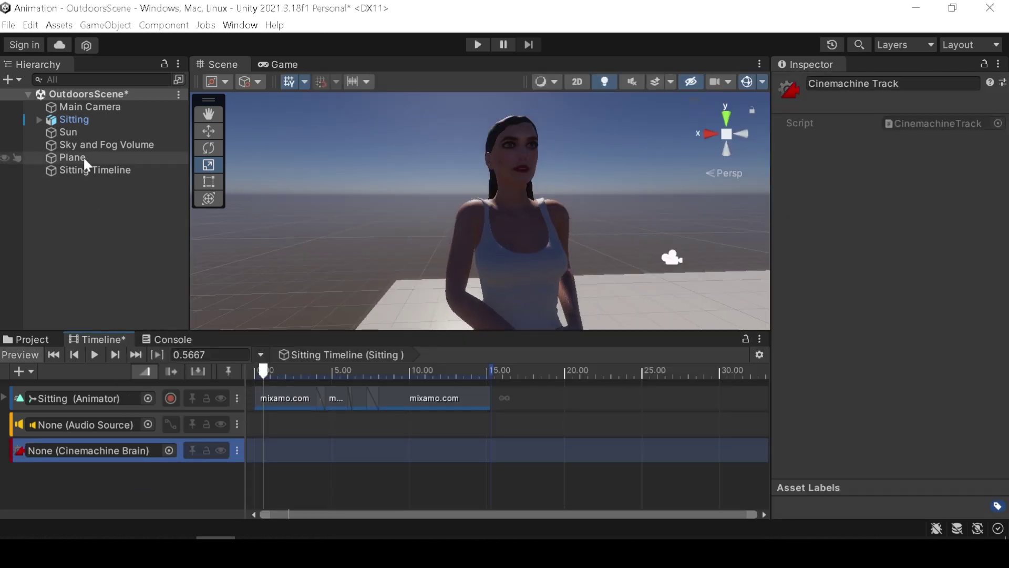
pyautogui.moveTo(87, 106); pyautogui.dragTo(85, 449)
pyautogui.click(134, 461)
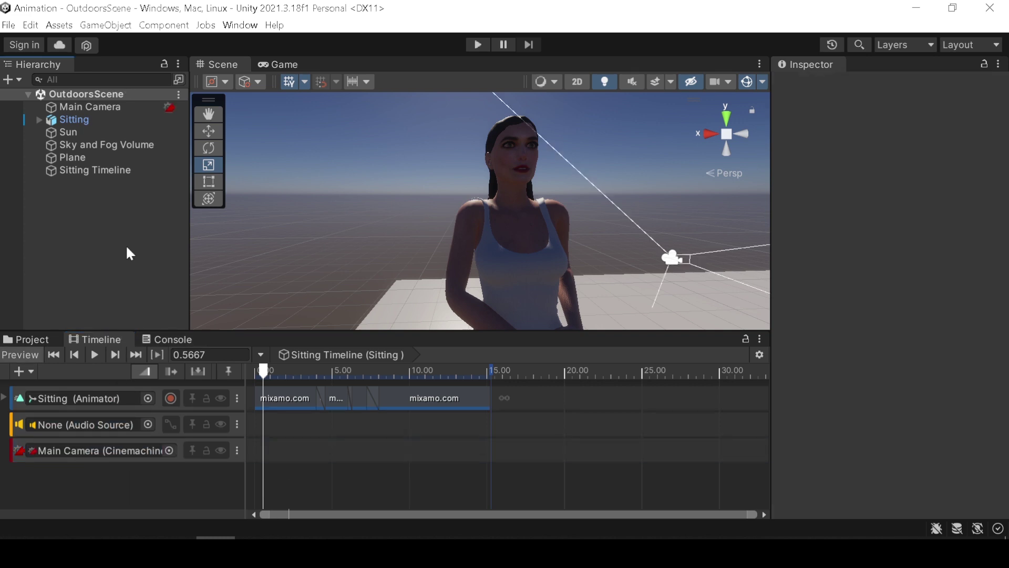
# Create a Cinemachine virtual camera and align it with the current scene view of the seated character.
pyautogui.rightClick(125, 245)
pyautogui.moveTo(232, 424)
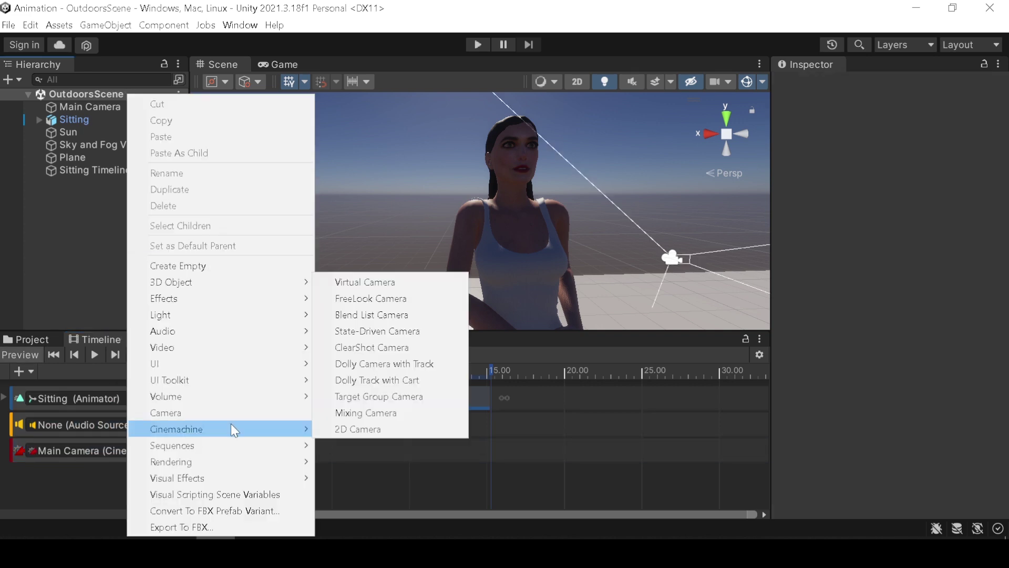
pyautogui.click(363, 281)
pyautogui.click(168, 230)
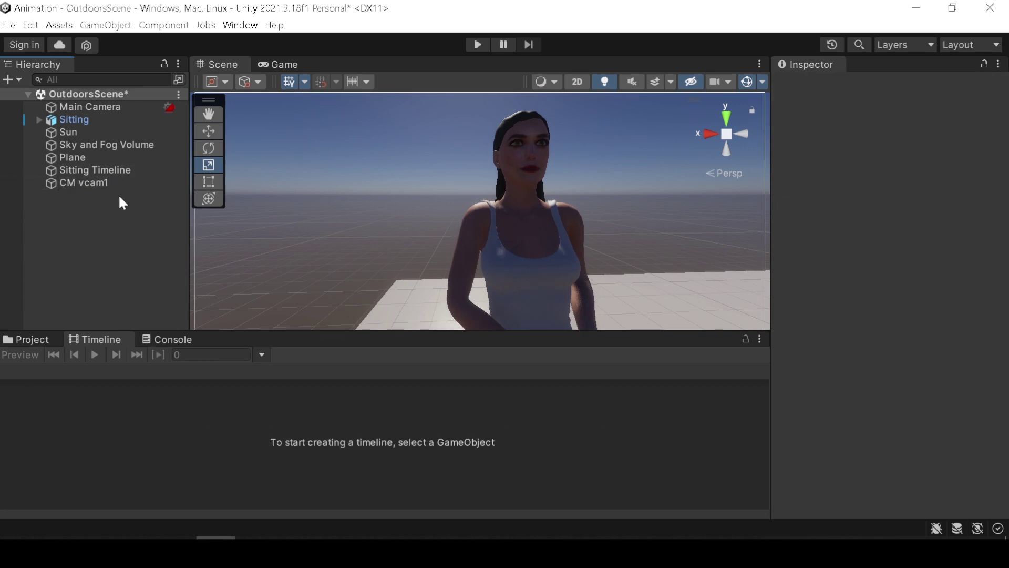
pyautogui.click(118, 183)
pyautogui.hotkey('ctrl', 'shift', 'f')
pyautogui.moveTo(592, 245); pyautogui.dragTo(577, 233, button='middle')
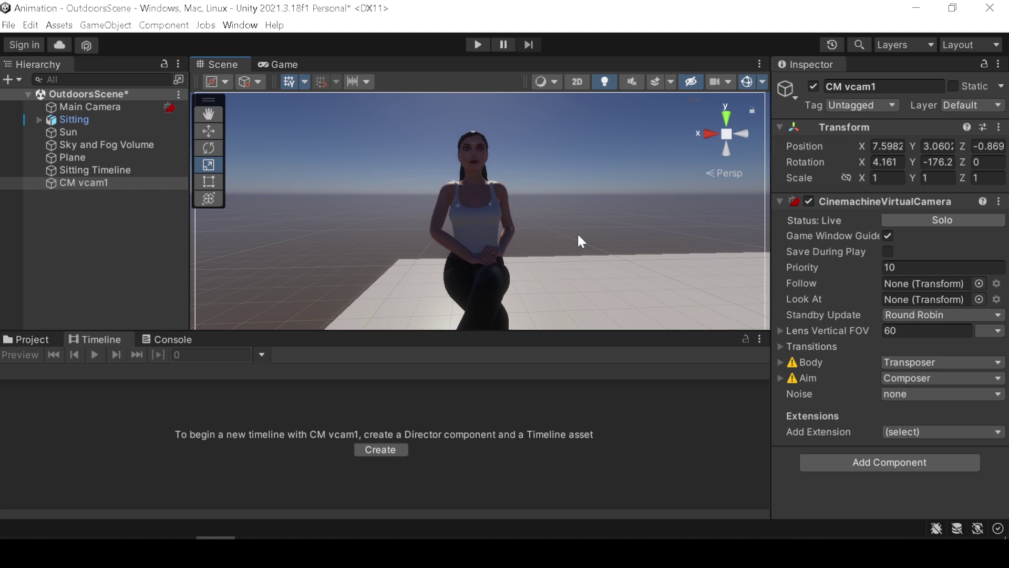
pyautogui.press('f')
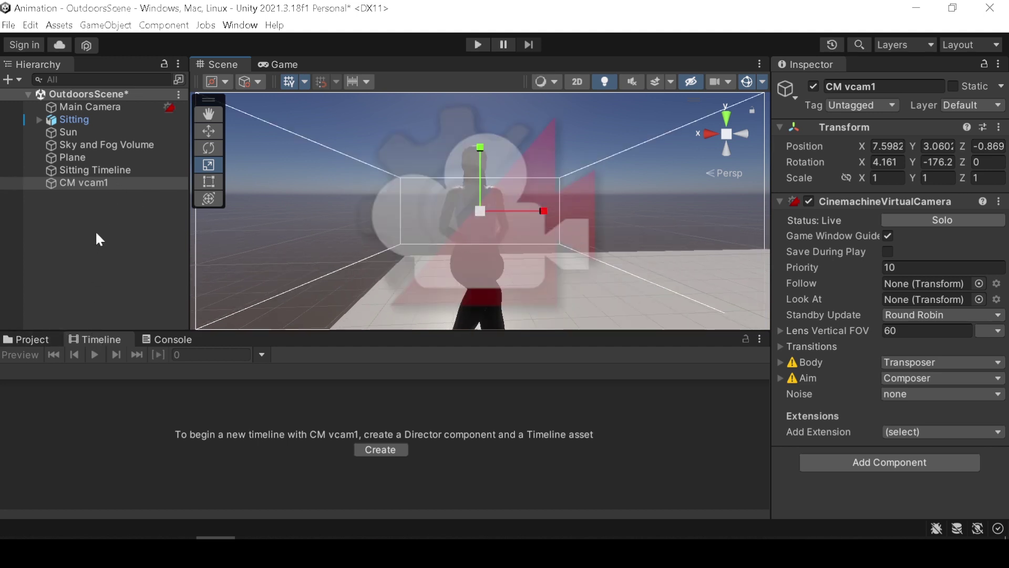
# Add CM vcam1 as a shot at the start of the Sitting Timeline's Cinemachine track.
pyautogui.click(95, 169)
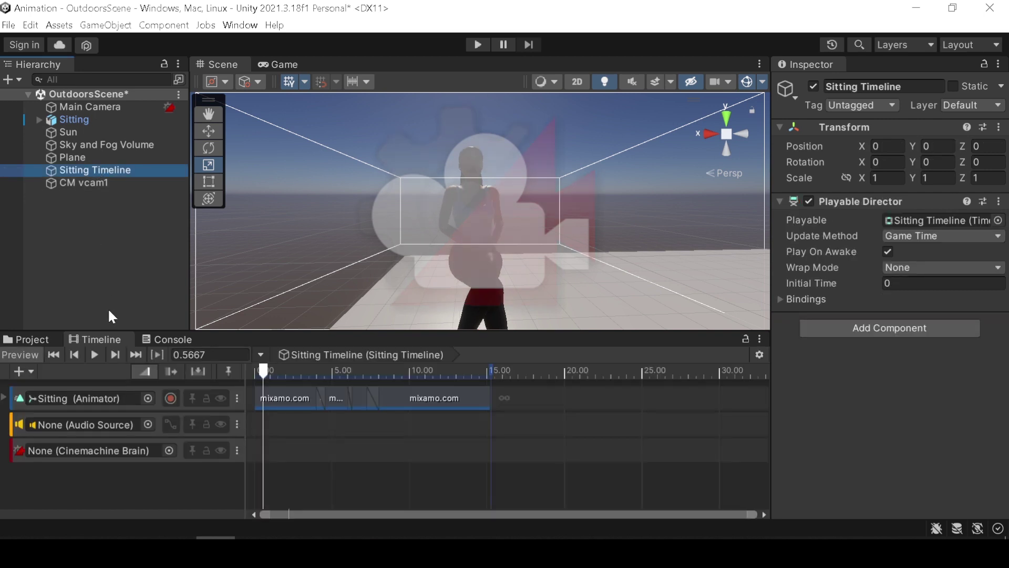
pyautogui.moveTo(84, 182); pyautogui.dragTo(269, 447)
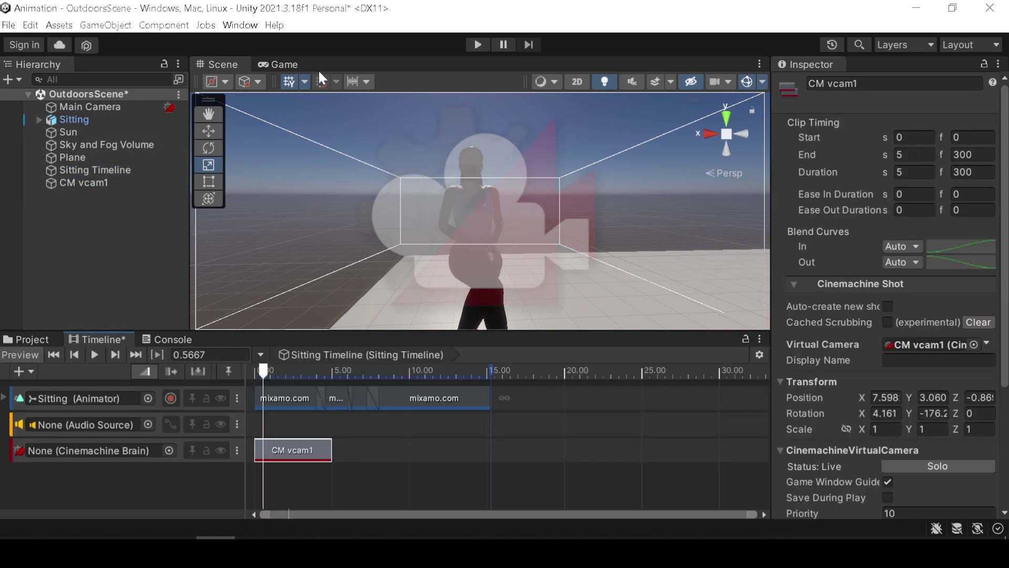
# Dock the Game view beside the Inspector and set its resolution to QHD (2560x1440).
pyautogui.moveTo(286, 66); pyautogui.dragTo(793, 72)
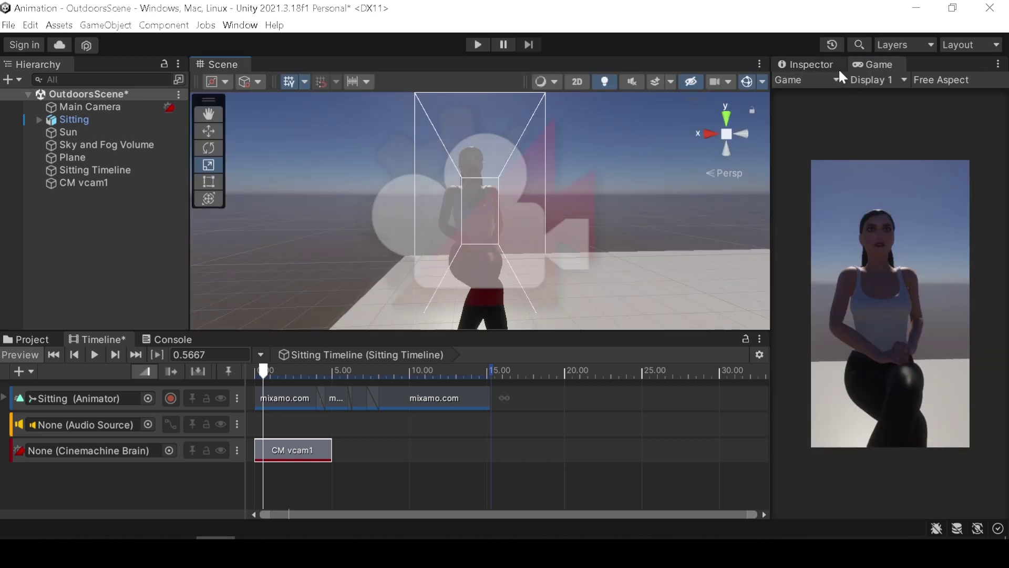
pyautogui.click(935, 80)
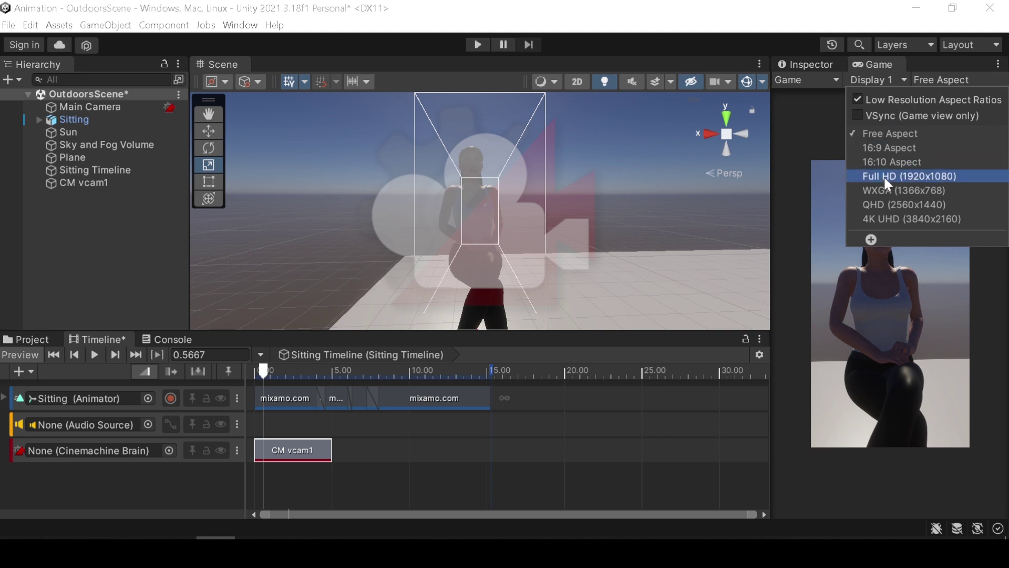
pyautogui.click(890, 205)
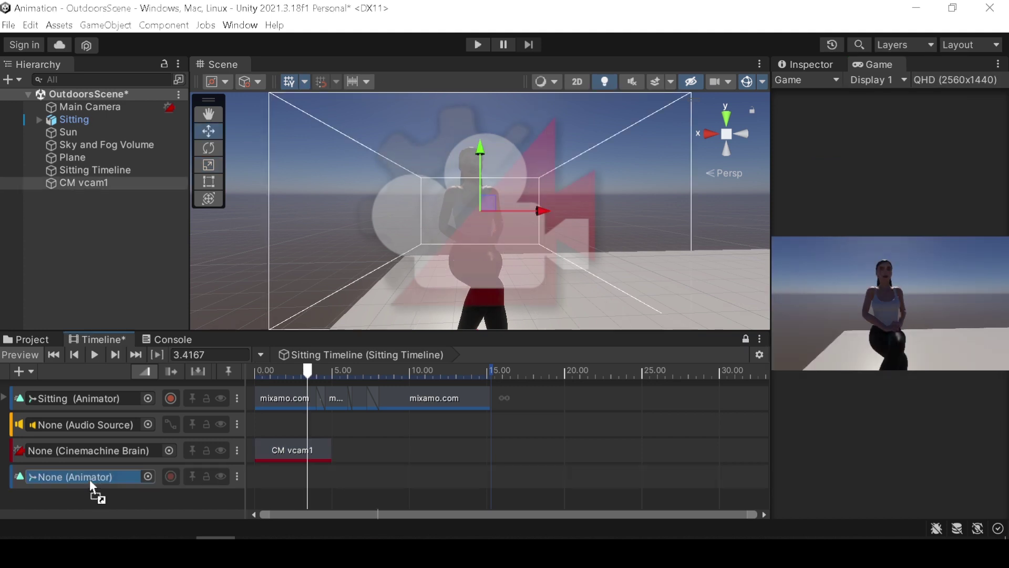
# Bind CM vcam1 to a new animation track with an Animator and start recording on it.
pyautogui.moveTo(90, 478); pyautogui.dragTo(90, 480)
pyautogui.click(157, 484)
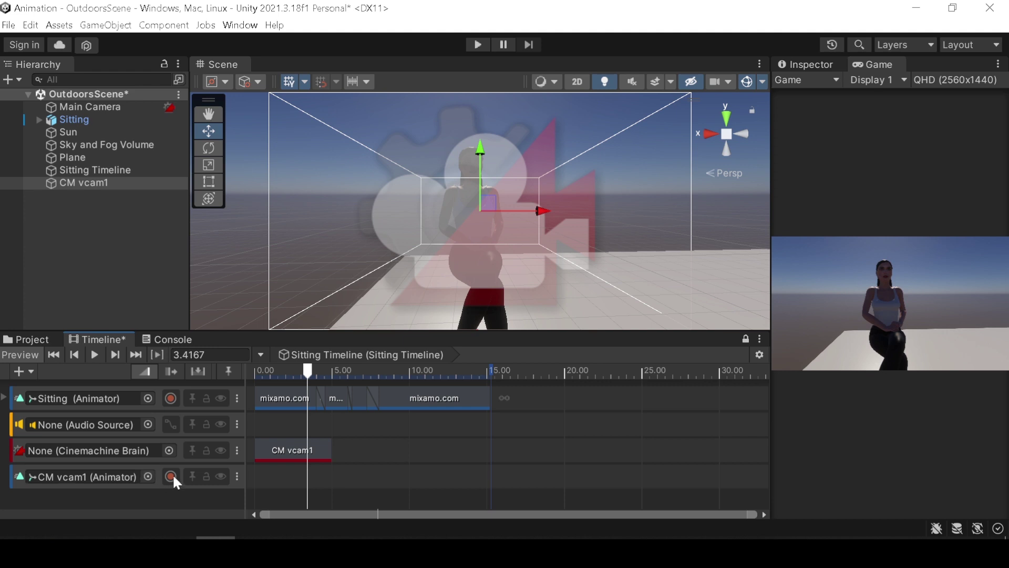
pyautogui.click(171, 476)
pyautogui.click(122, 182)
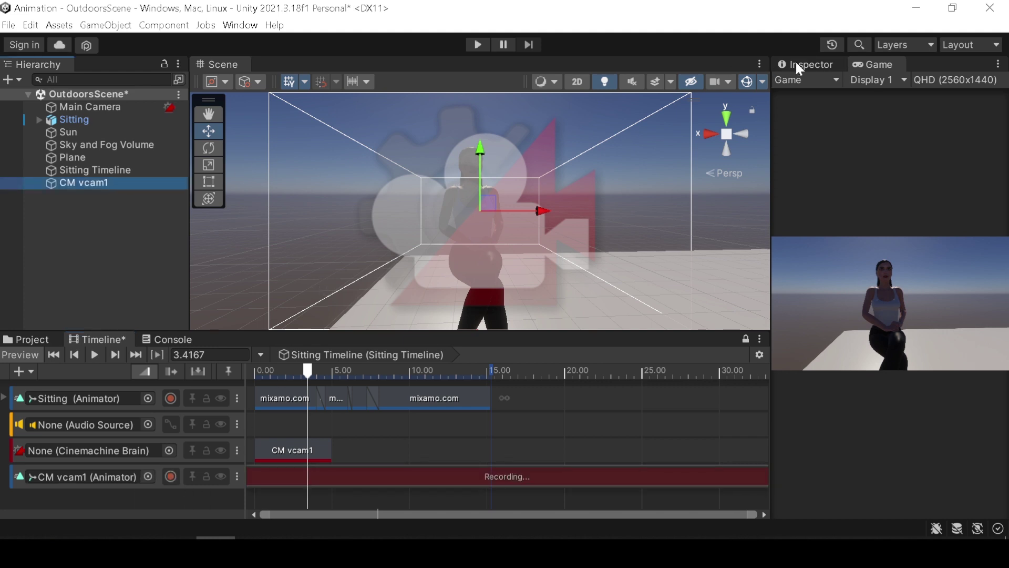
# Dock the Game view above the Inspector and add a position key for CM vcam1 at 3.4167 seconds.
pyautogui.click(797, 64)
pyautogui.moveTo(866, 64); pyautogui.dragTo(800, 138)
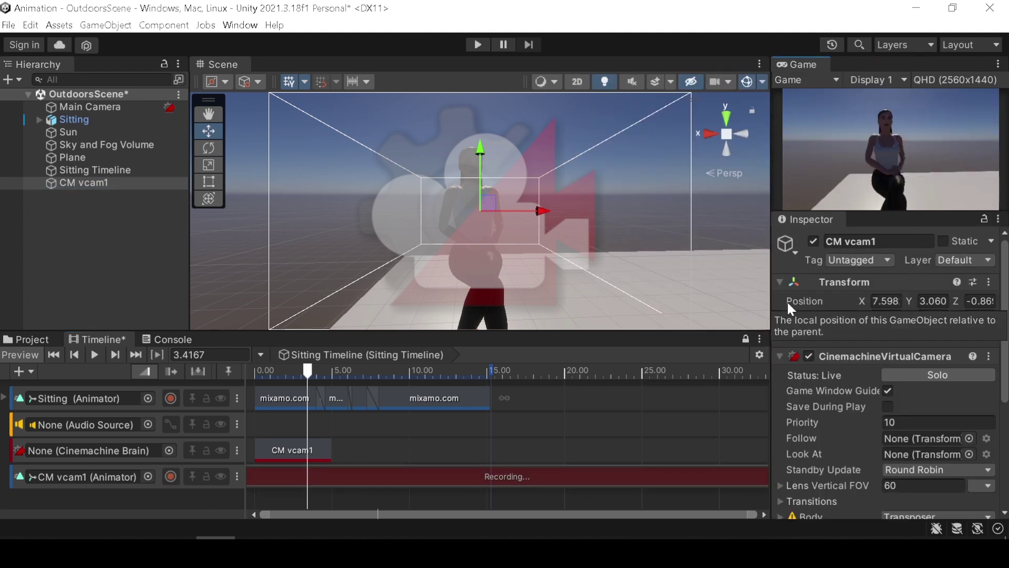
pyautogui.rightClick(815, 301)
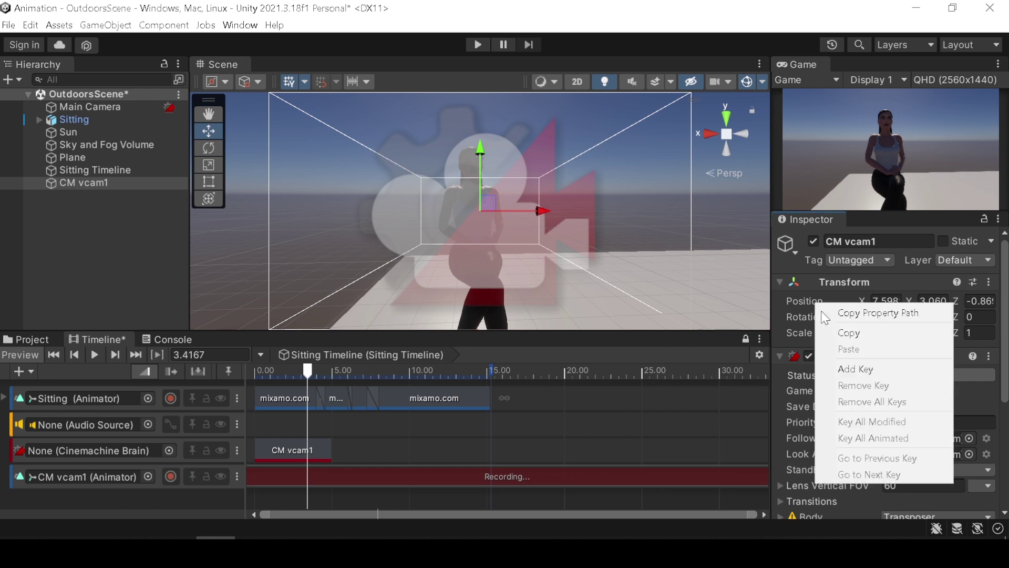
pyautogui.click(847, 368)
# Raise CM vcam1 at 5 and 6.6333 seconds to record keyframes that follow the character standing up.
pyautogui.moveTo(307, 374); pyautogui.dragTo(332, 374)
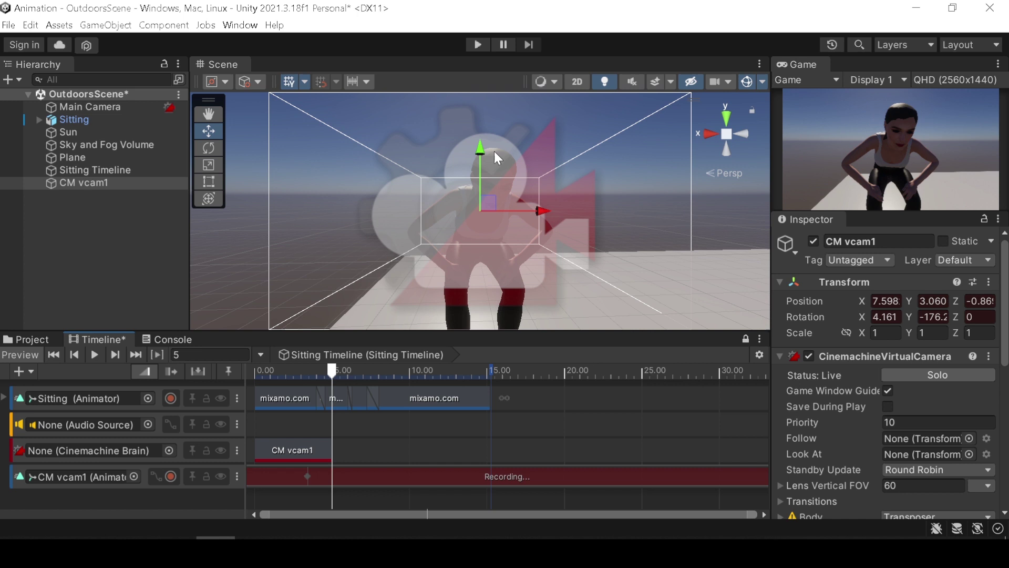
pyautogui.moveTo(481, 153); pyautogui.dragTo(481, 86)
pyautogui.moveTo(333, 373); pyautogui.dragTo(360, 374)
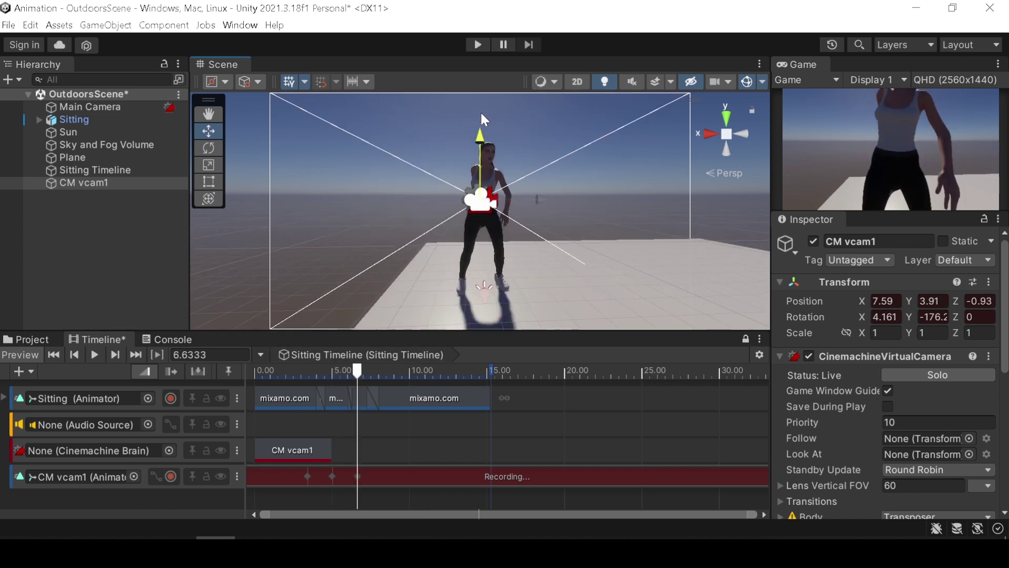
pyautogui.moveTo(480, 112); pyautogui.dragTo(502, 96)
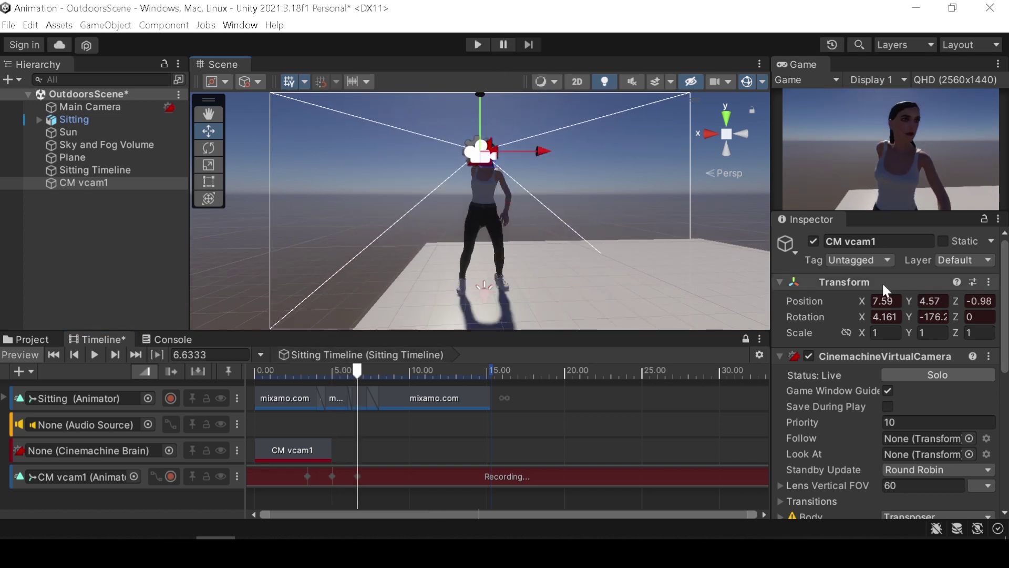
# Stop recording, convert the CM vcam1 keyframes into a clip, and play back the camera move.
pyautogui.rightClick(174, 478)
pyautogui.click(367, 379)
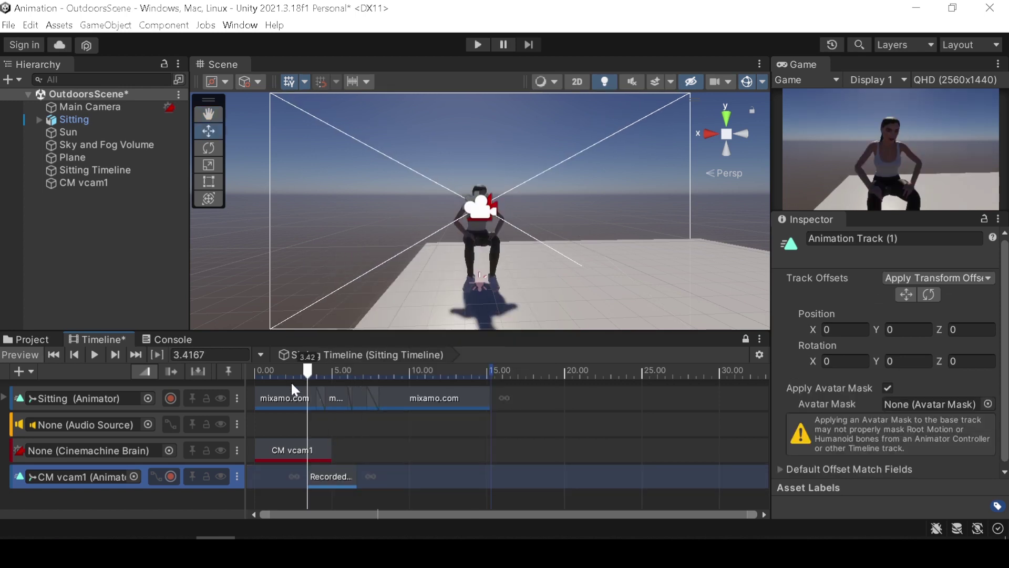
pyautogui.click(96, 353)
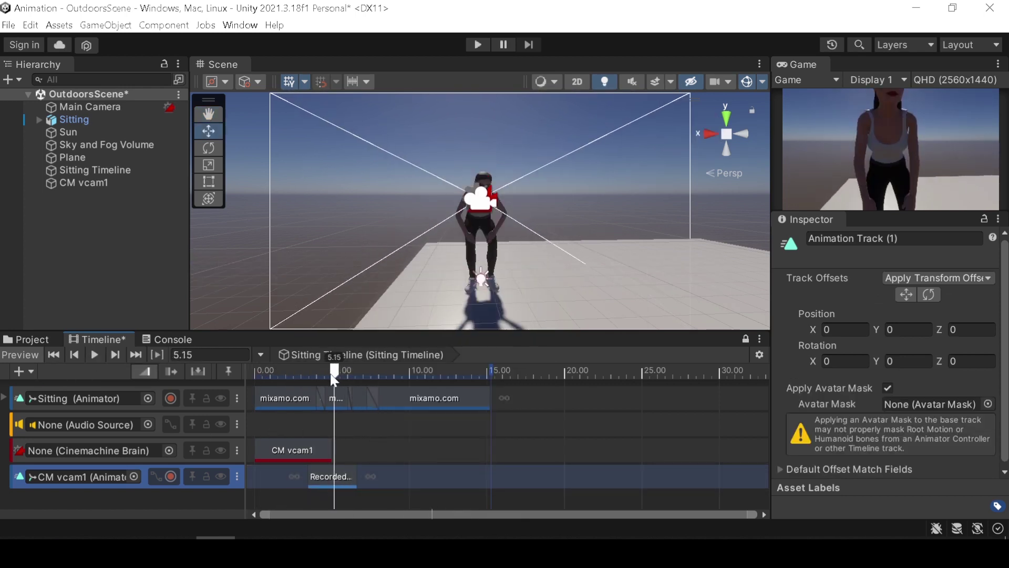
# Create a second Cinemachine virtual camera in the scene.
pyautogui.rightClick(112, 227)
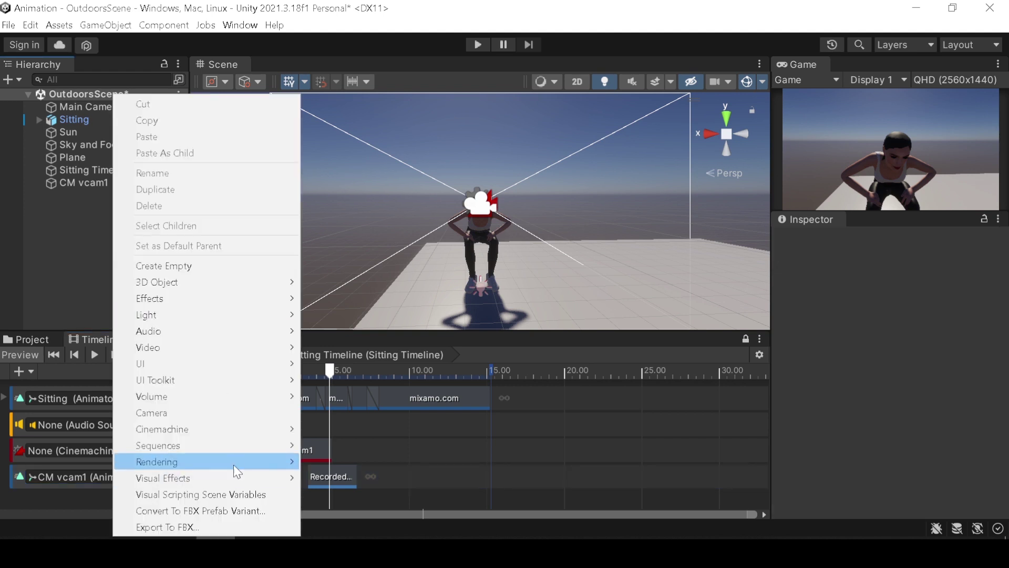
pyautogui.moveTo(262, 426)
pyautogui.click(375, 281)
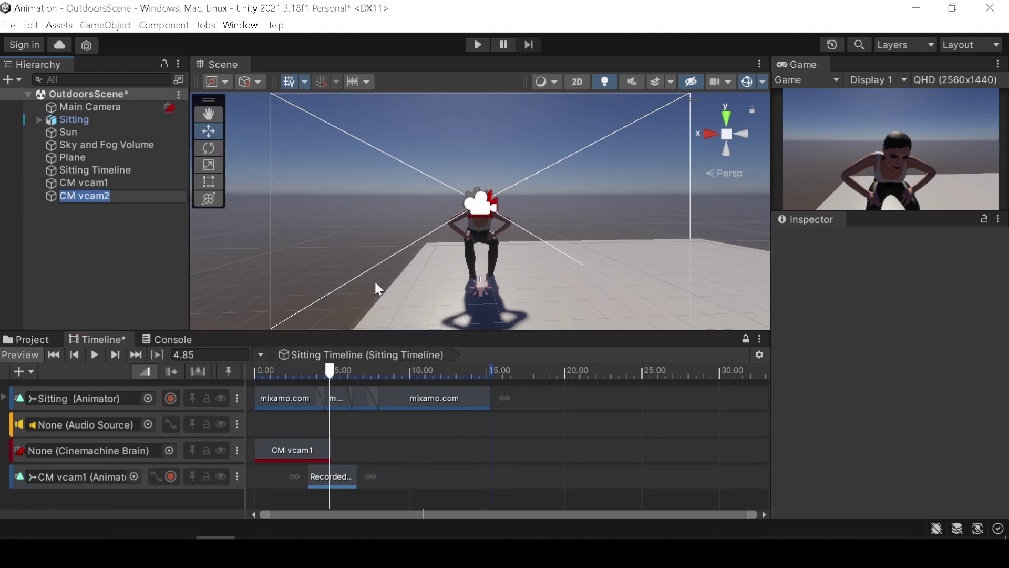
# Frame the crouching character closely from an angle and align CM vcam2 with the scene view.
pyautogui.moveTo(704, 247); pyautogui.dragTo(416, 216, button='middle')
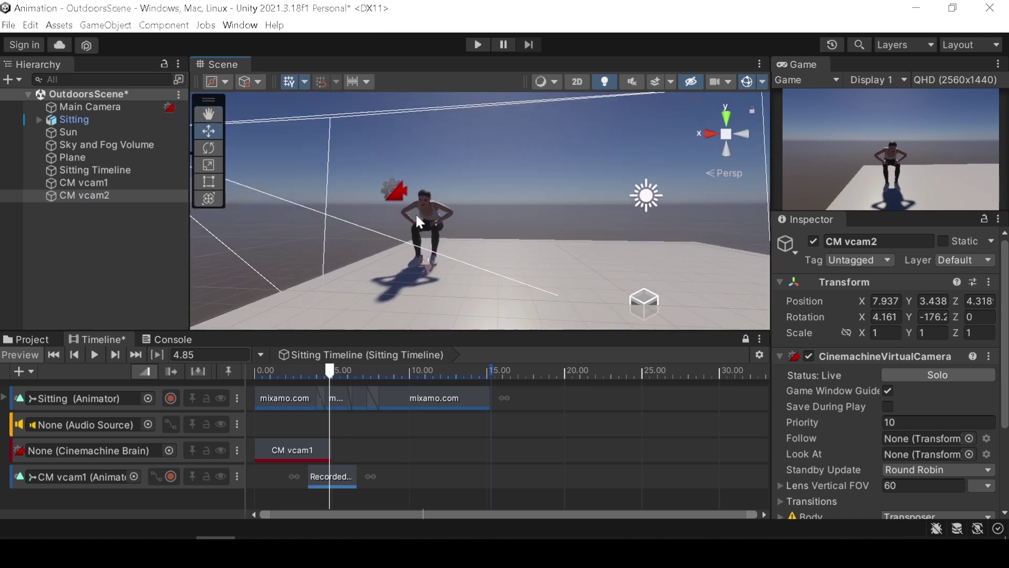
pyautogui.hotkey('ctrl', 'shift', 'f')
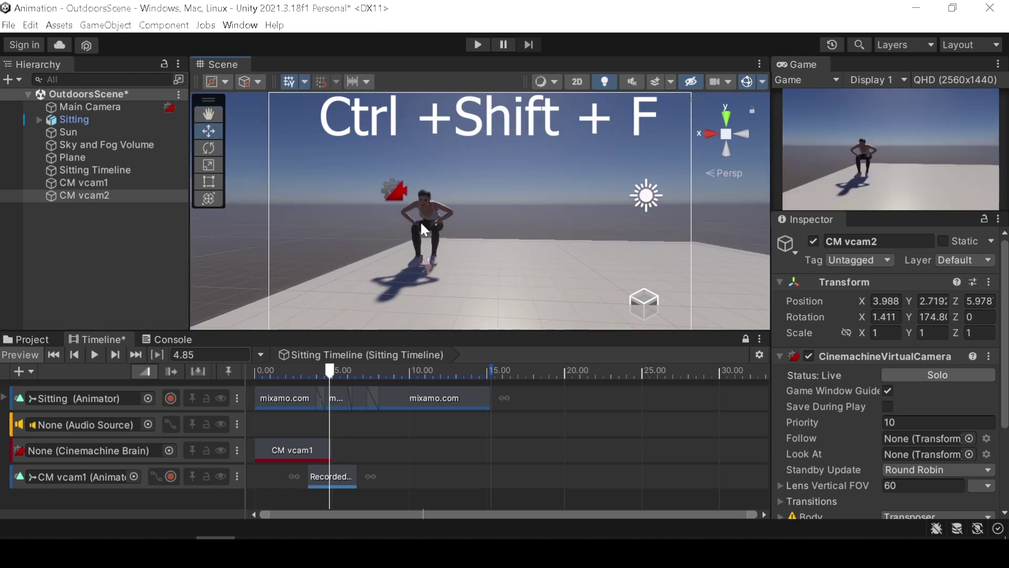
pyautogui.scroll(2, 420, 221)
pyautogui.scroll(1, 421, 224)
pyautogui.hotkey('ctrl', 'shift', 'f')
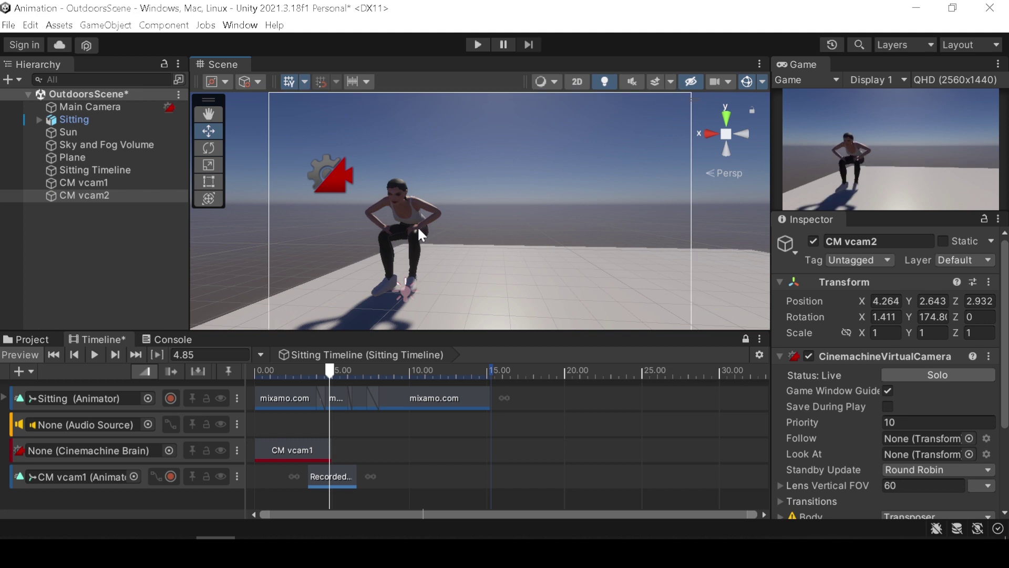
pyautogui.moveTo(418, 228); pyautogui.dragTo(473, 227, button='right')
pyautogui.moveTo(473, 227); pyautogui.dragTo(495, 215, button='middle')
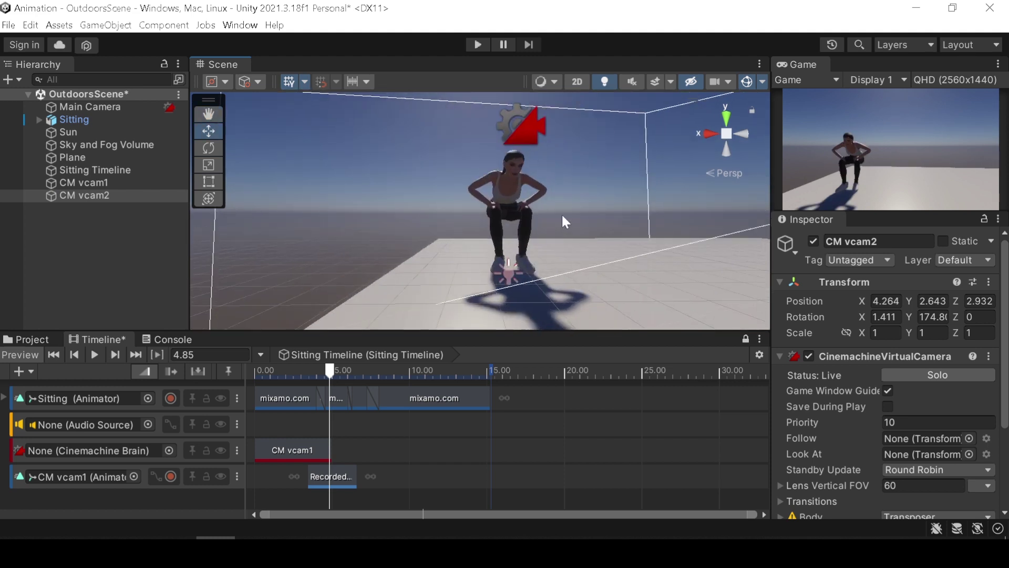
pyautogui.moveTo(704, 211); pyautogui.dragTo(635, 217, button='right')
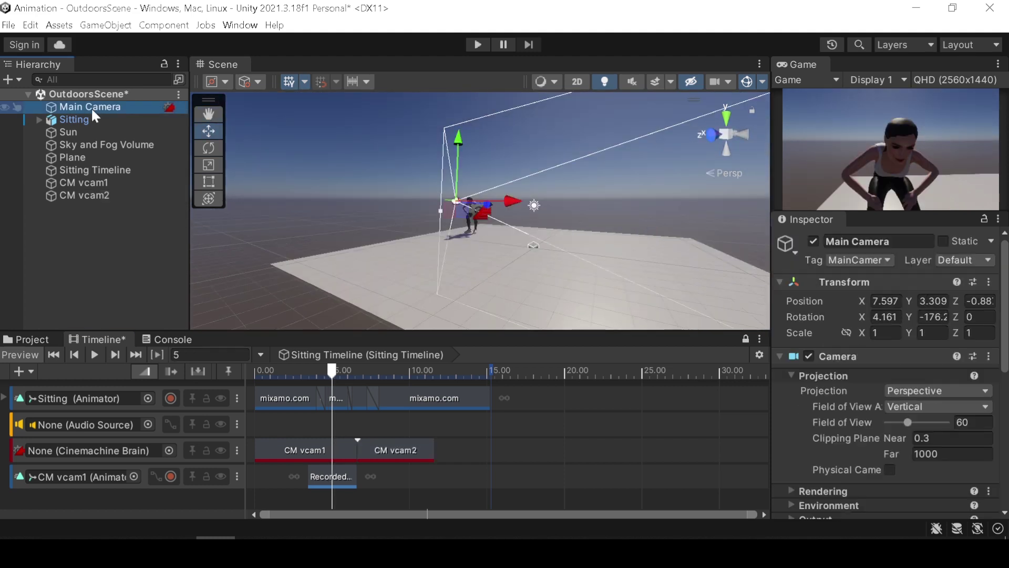
# Bind Main Camera to the Cinemachine track and scrub to 8.2667 seconds to preview the CM vcam1 and CM vcam2 shots.
pyautogui.moveTo(91, 106); pyautogui.dragTo(118, 444)
pyautogui.click(271, 373)
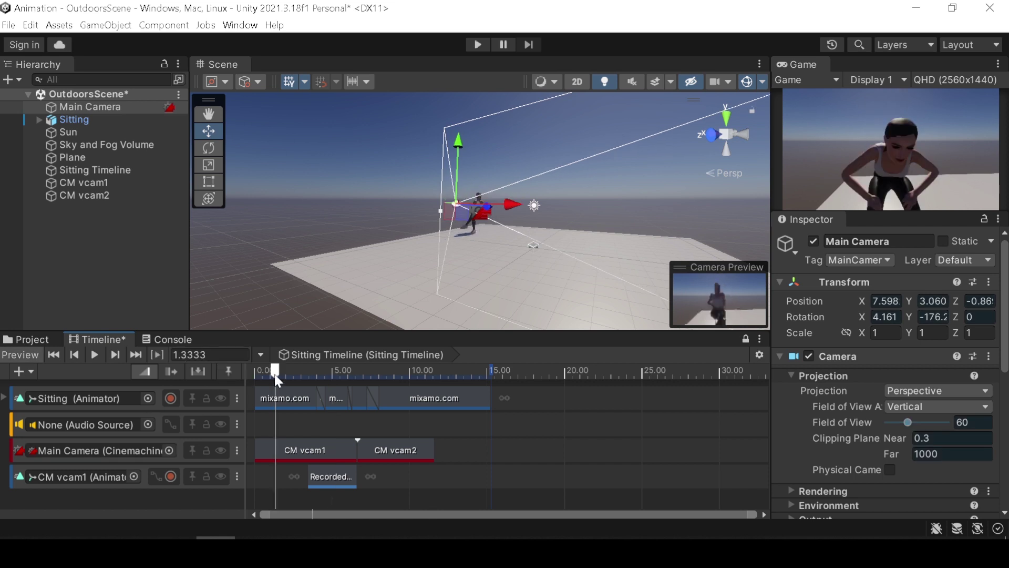
pyautogui.moveTo(285, 369); pyautogui.dragTo(382, 385)
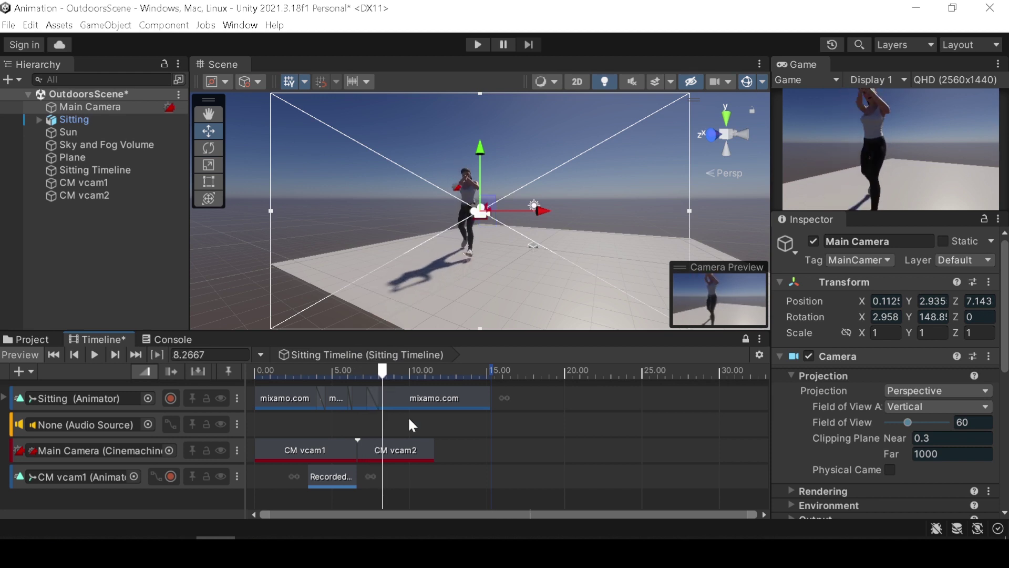
# Trim the end of the CM vcam2 clip to the playhead at 8.2667 seconds.
pyautogui.click(404, 447)
pyautogui.moveTo(432, 447); pyautogui.dragTo(376, 439)
pyautogui.click(402, 447)
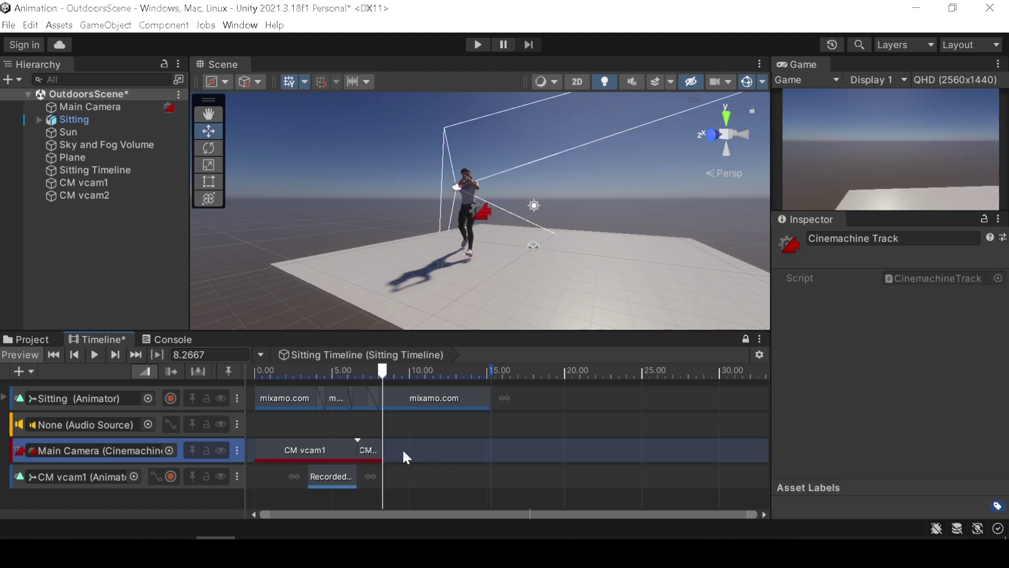
# Create a third Cinemachine virtual camera that frames the character at full length.
pyautogui.click(159, 244)
pyautogui.rightClick(158, 244)
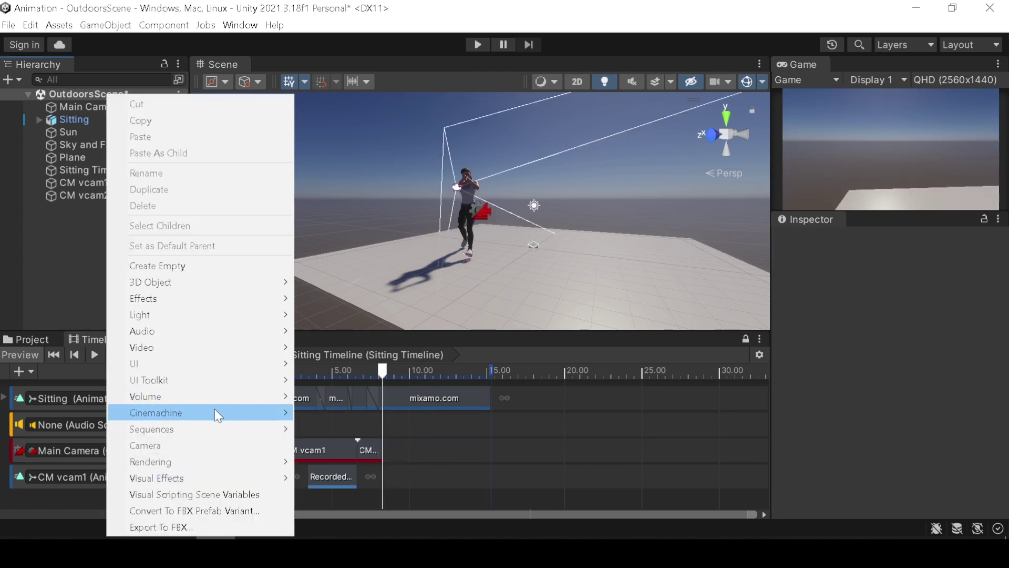
pyautogui.moveTo(215, 410)
pyautogui.click(355, 260)
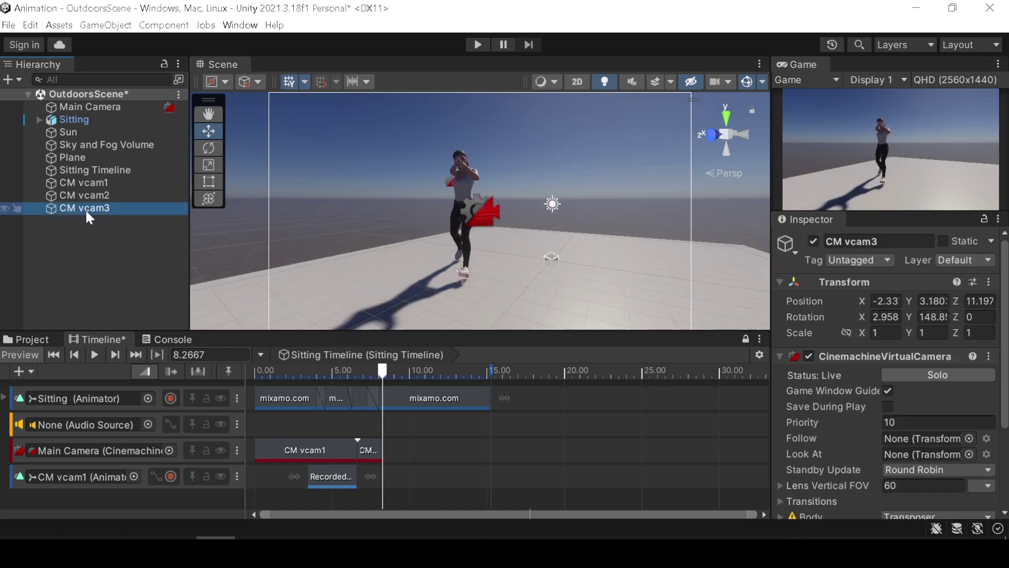
# Add CM vcam3 to the Cinemachine track after CM vcam2, parent it to Sitting, and scrub to 10.9667 seconds to check it.
pyautogui.moveTo(85, 209); pyautogui.dragTo(394, 450)
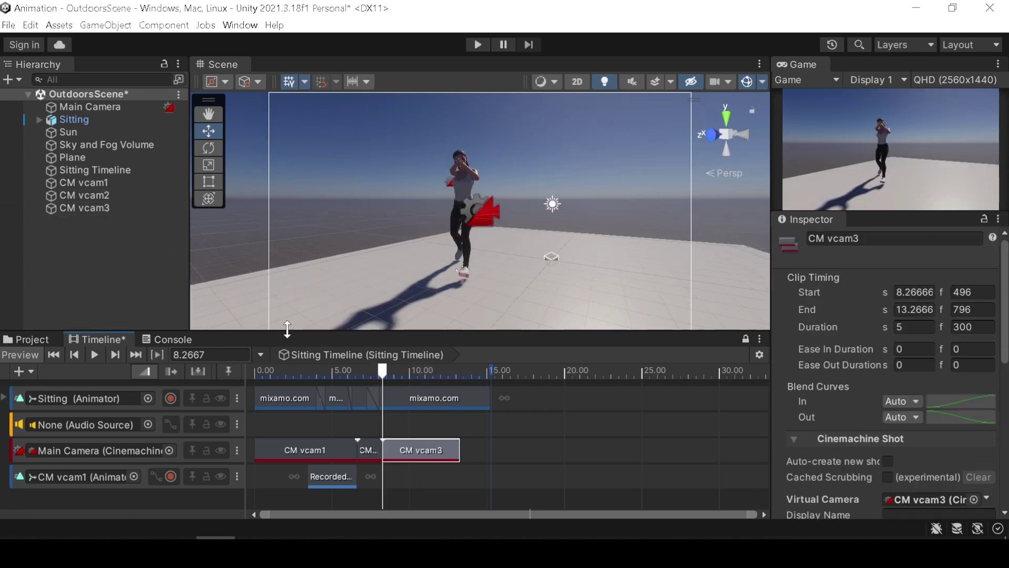
pyautogui.moveTo(87, 208); pyautogui.dragTo(96, 118)
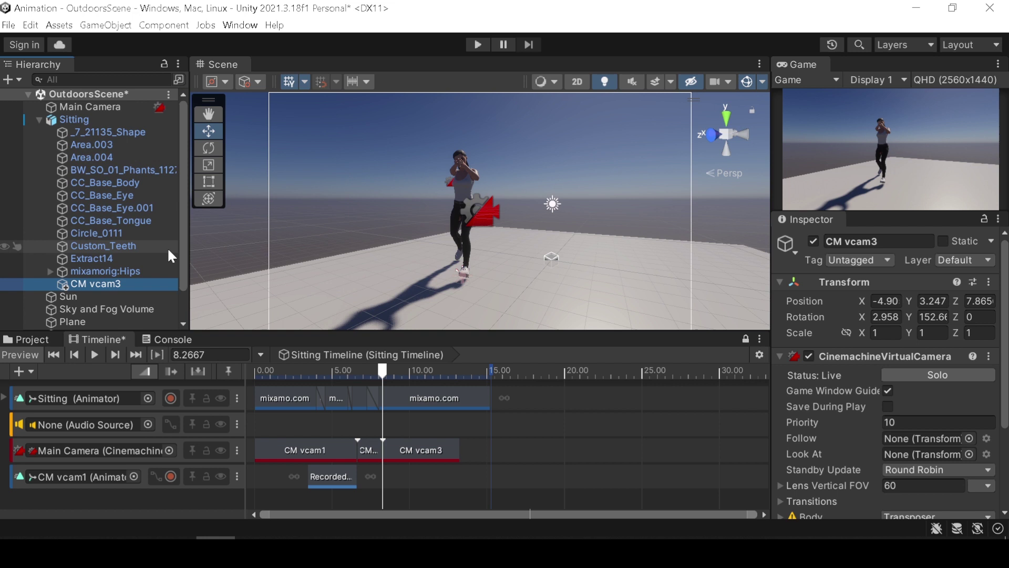
pyautogui.moveTo(387, 368); pyautogui.dragTo(424, 368)
# Scale the ground plane up uniformly to about 9.54.
pyautogui.click(481, 288)
pyautogui.click(208, 165)
pyautogui.moveTo(551, 264); pyautogui.dragTo(804, 219)
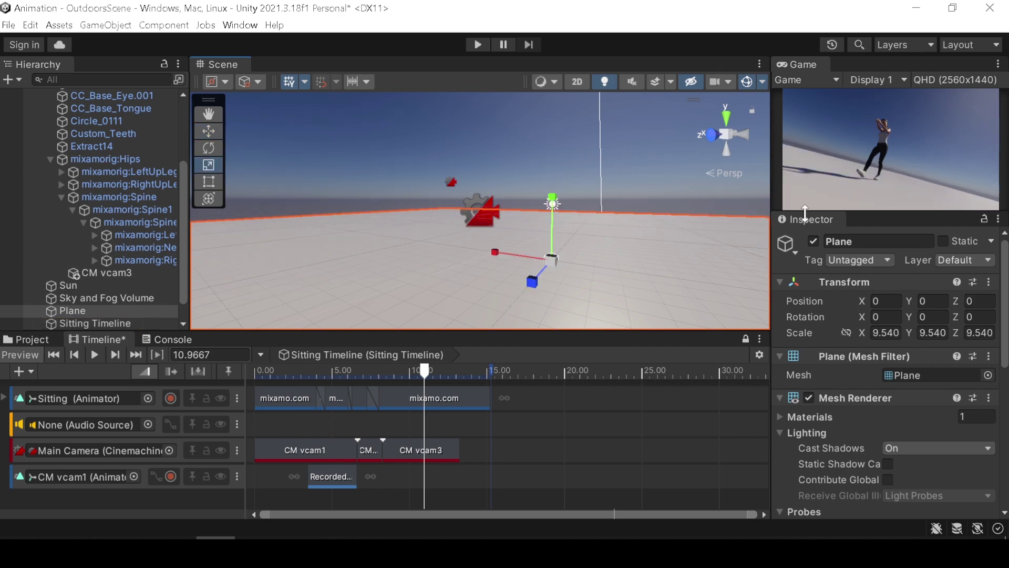
# Add a directional light to the scene and rotate it to light the character.
pyautogui.click(32, 339)
pyautogui.click(578, 457)
pyautogui.scroll(-1, 682, 187)
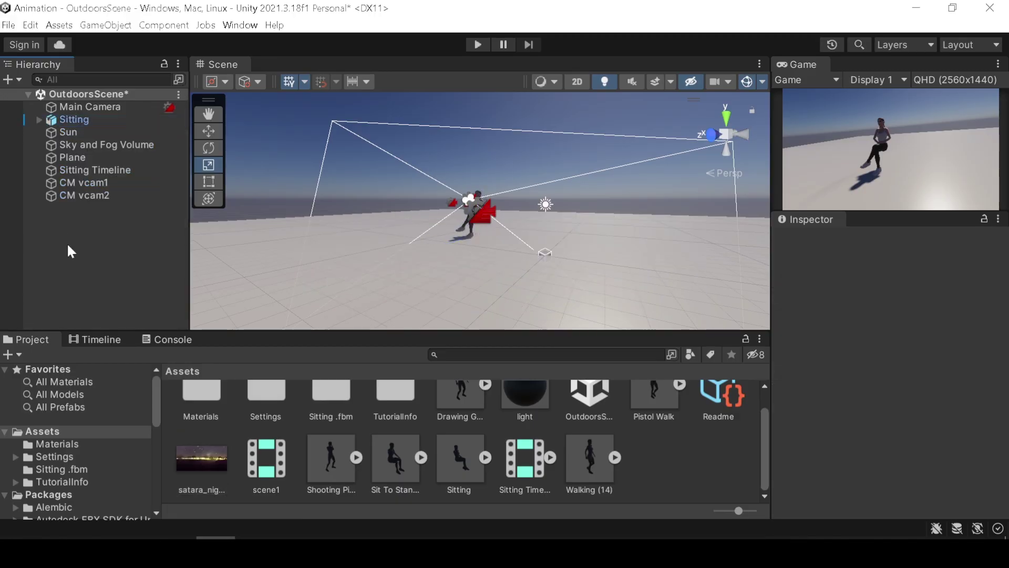
pyautogui.rightClick(68, 241)
pyautogui.moveTo(404, 214); pyautogui.dragTo(651, 231, button='middle')
pyautogui.press('e')
pyautogui.moveTo(682, 252); pyautogui.dragTo(462, 185)
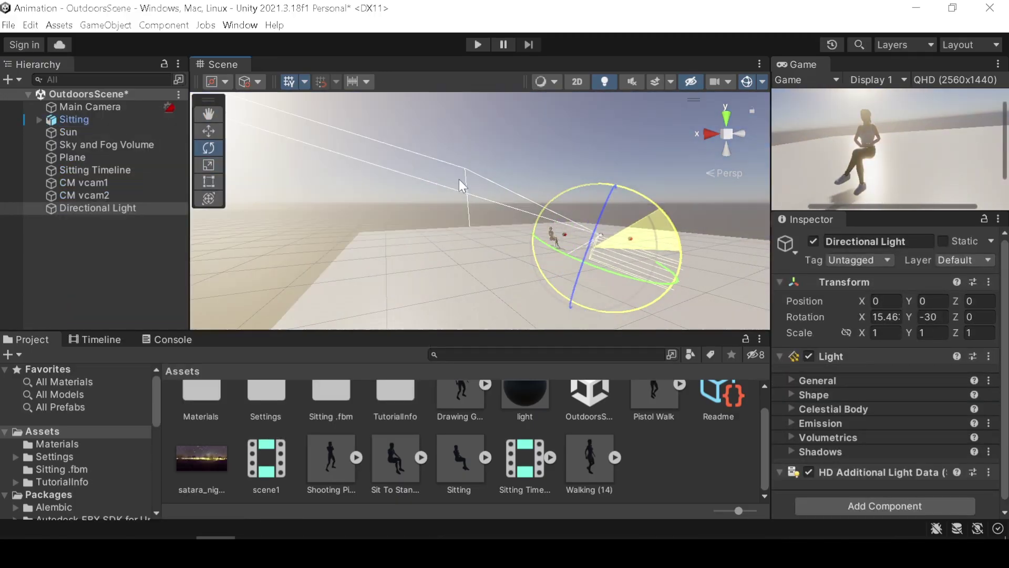
# Move the directional light to about X -5.6, Y 28.8, Z 9.8 and rotate it to about X 12.8, Y 102, Z 234.3.
pyautogui.press('w')
pyautogui.moveTo(609, 243); pyautogui.dragTo(616, 126)
pyautogui.press('e')
pyautogui.moveTo(599, 192); pyautogui.dragTo(557, 226)
pyautogui.keyDown('alt'); pyautogui.moveTo(342, 199); pyautogui.dragTo(626, 121); pyautogui.keyUp('alt')
pyautogui.moveTo(509, 292); pyautogui.dragTo(490, 278)
pyautogui.moveTo(506, 224); pyautogui.dragTo(478, 247)
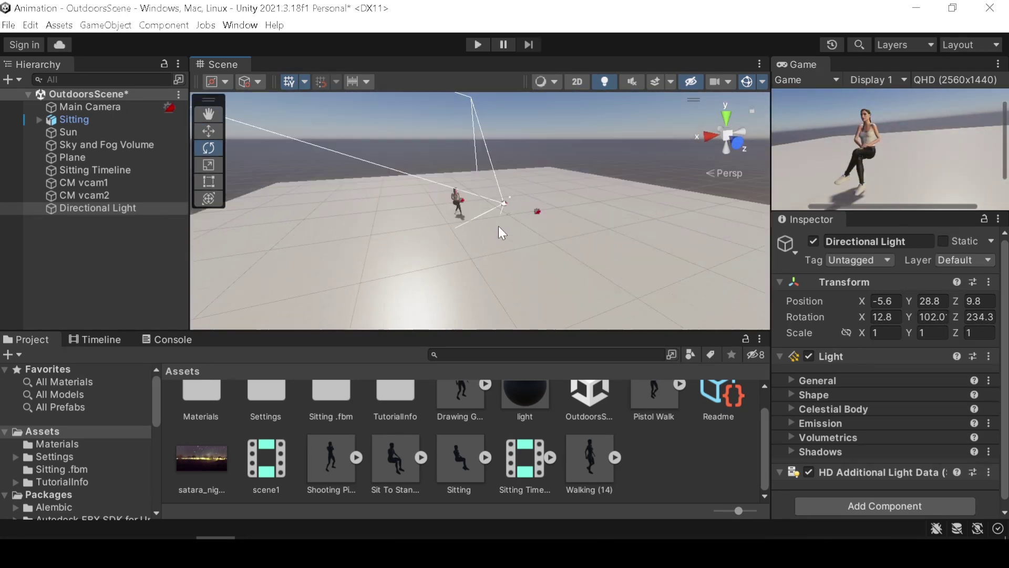
# Scrub the Sitting Timeline to 14.5833 seconds and extend the CM vcam3 clip to end at 15.2666 seconds.
pyautogui.click(94, 339)
pyautogui.moveTo(277, 369); pyautogui.dragTo(480, 377)
pyautogui.moveTo(459, 450); pyautogui.dragTo(491, 449)
# Add a Recorder Track to the timeline with a recorder clip starting at 0 seconds.
pyautogui.rightClick(205, 493)
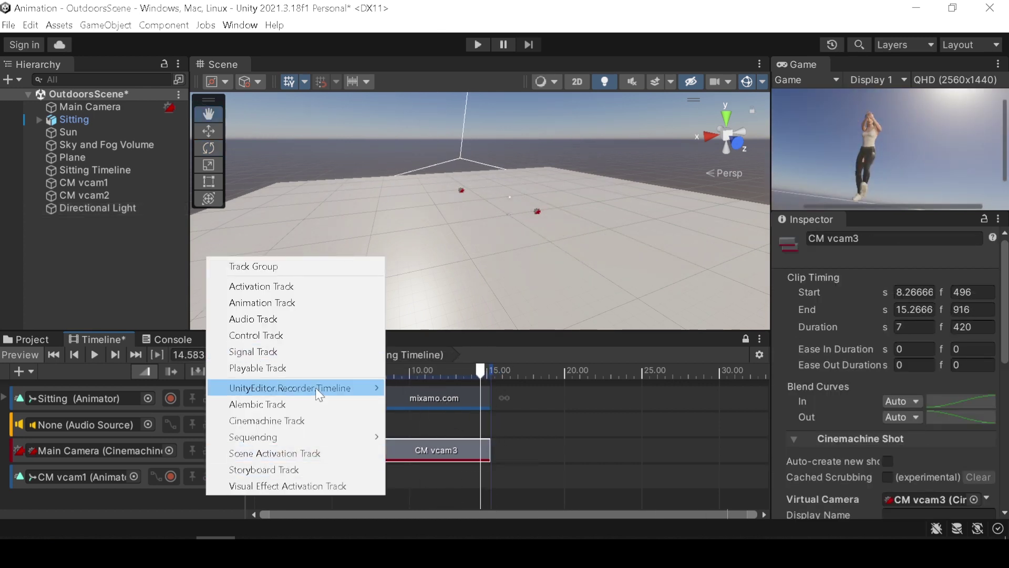
pyautogui.moveTo(315, 386)
pyautogui.click(420, 389)
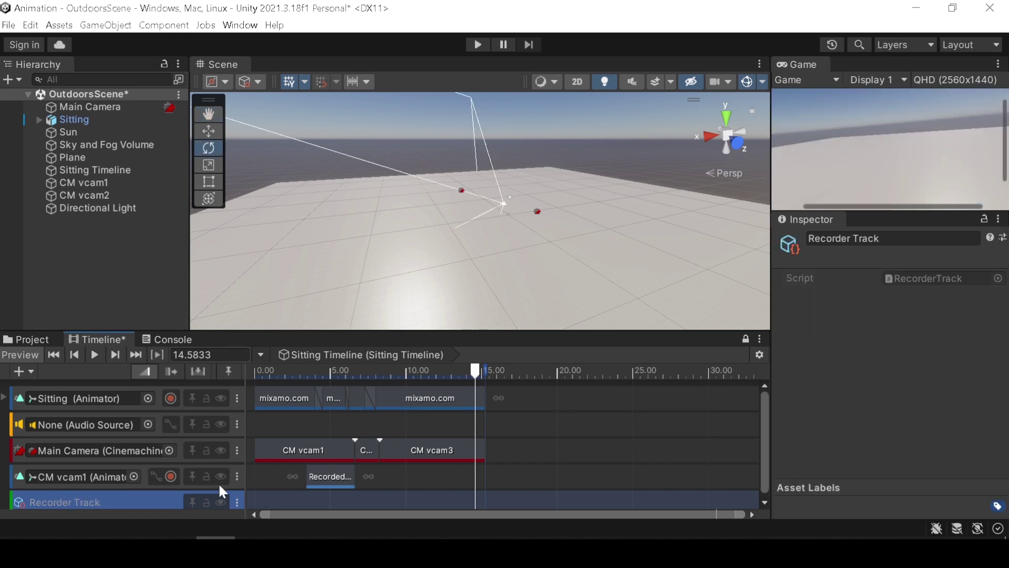
pyautogui.rightClick(271, 499)
pyautogui.click(307, 484)
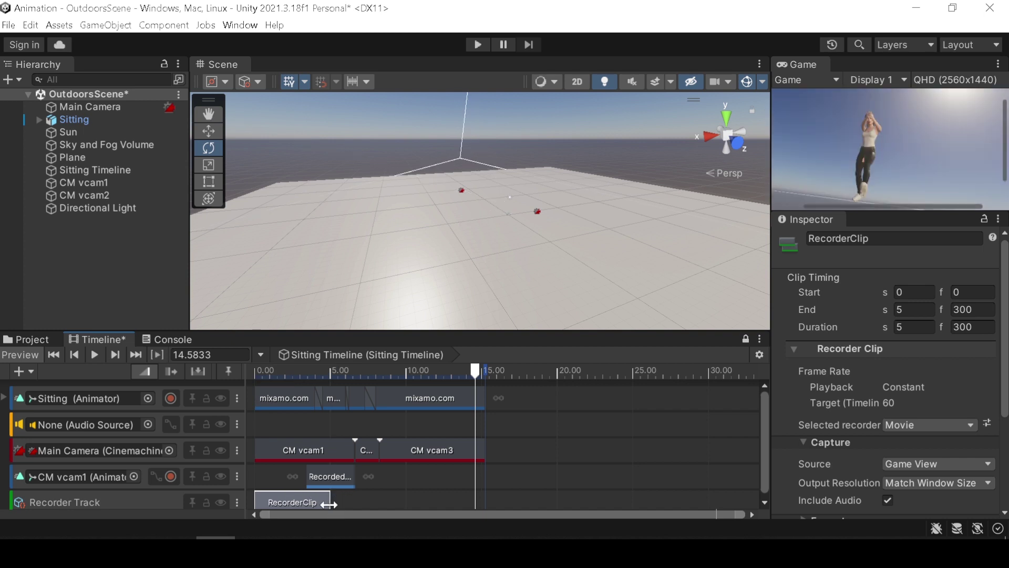
# Extend the recorder clip to 15.2666 seconds to cover the whole animation and enter Play mode to record the movie.
pyautogui.moveTo(330, 502); pyautogui.dragTo(486, 486)
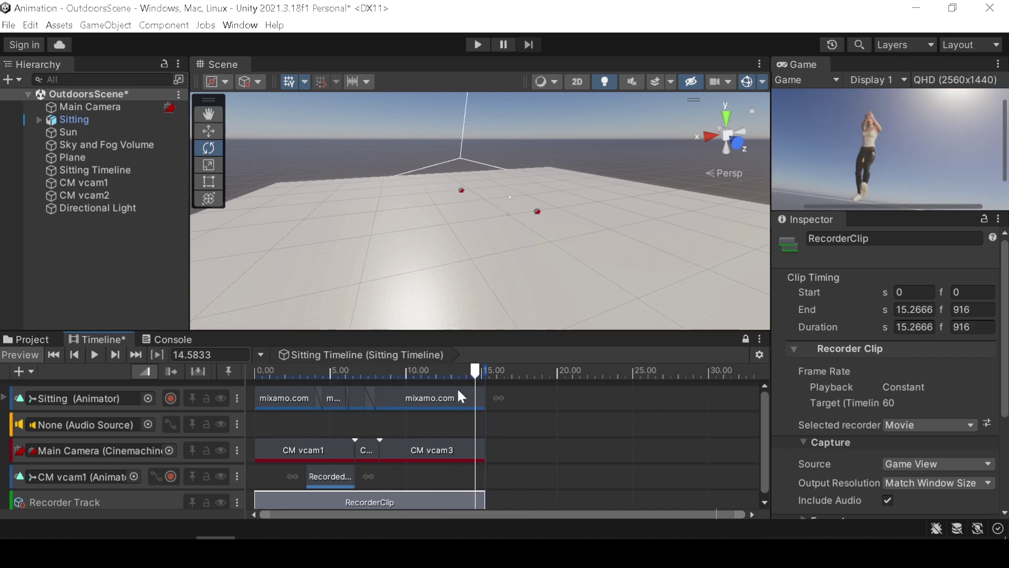
pyautogui.click(482, 370)
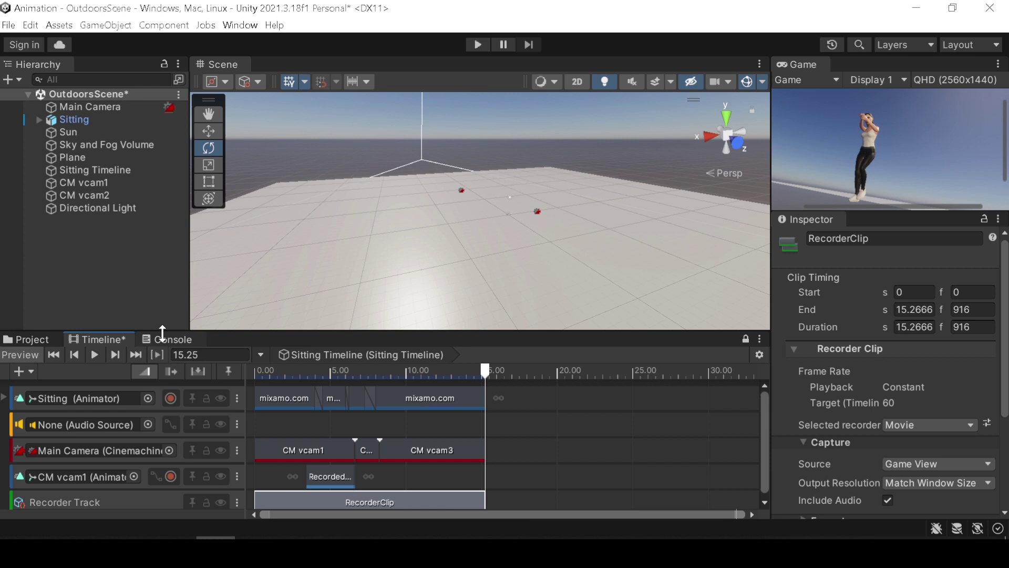
pyautogui.click(475, 45)
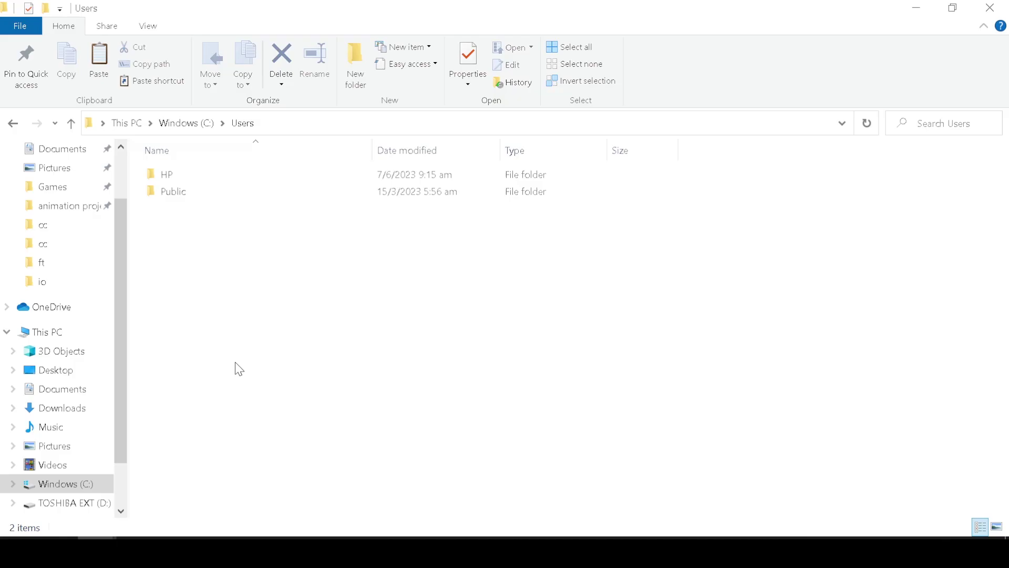
# Switch to File Explorer and browse to the Animation project folder that holds the Recordings folder.
pyautogui.doubleClick(235, 176)
pyautogui.scroll(-7, 236, 196)
pyautogui.scroll(6, 238, 212)
pyautogui.doubleClick(221, 237)
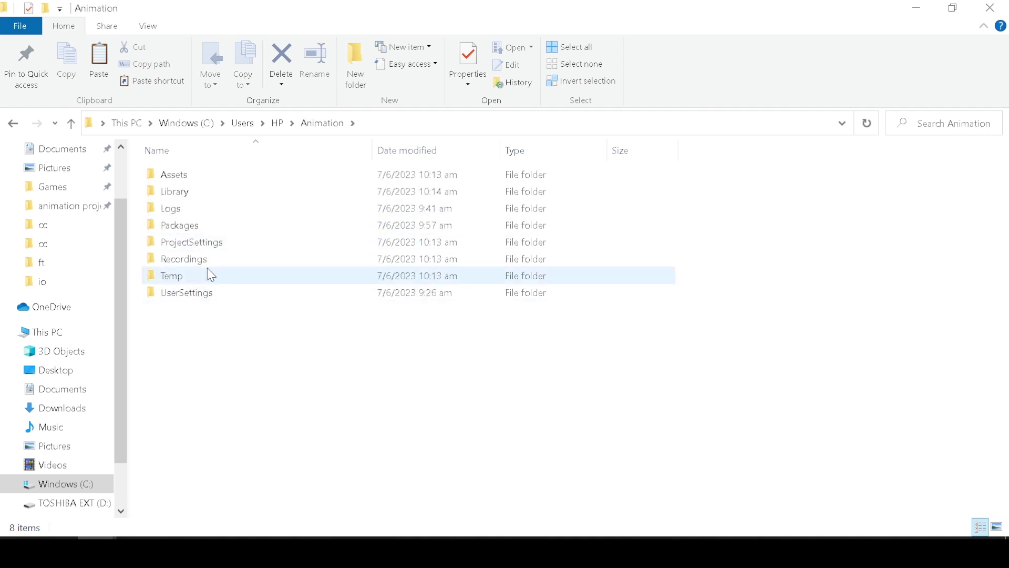